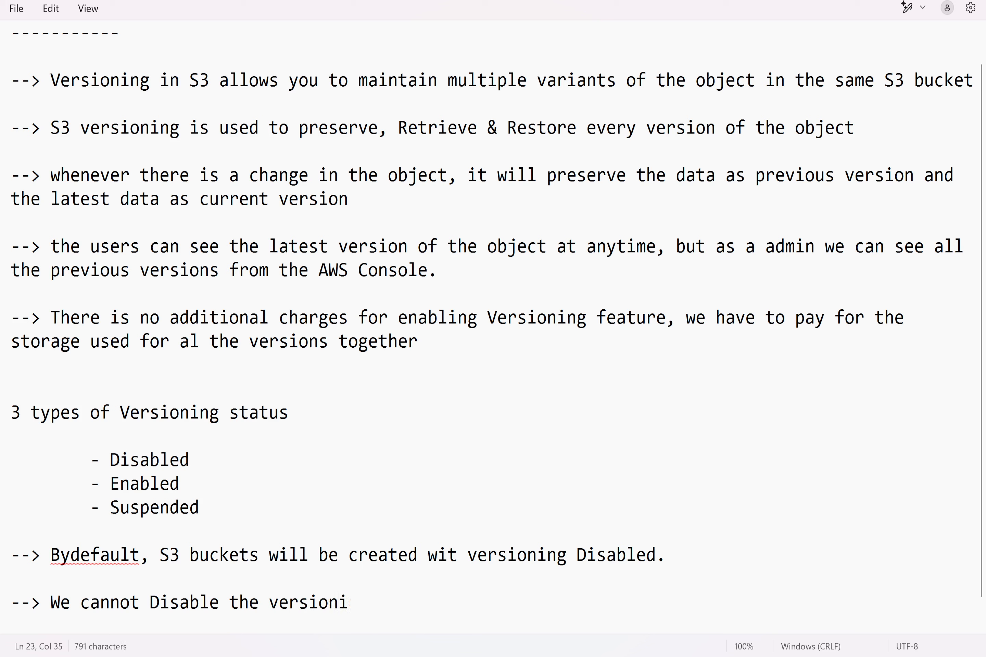
# Step: Complete the "We cannot Disable the versioning" bullet with "on any S3 bucket, obce it is enabled. Instead we can suspend"
pyautogui.write('S3 bucket')
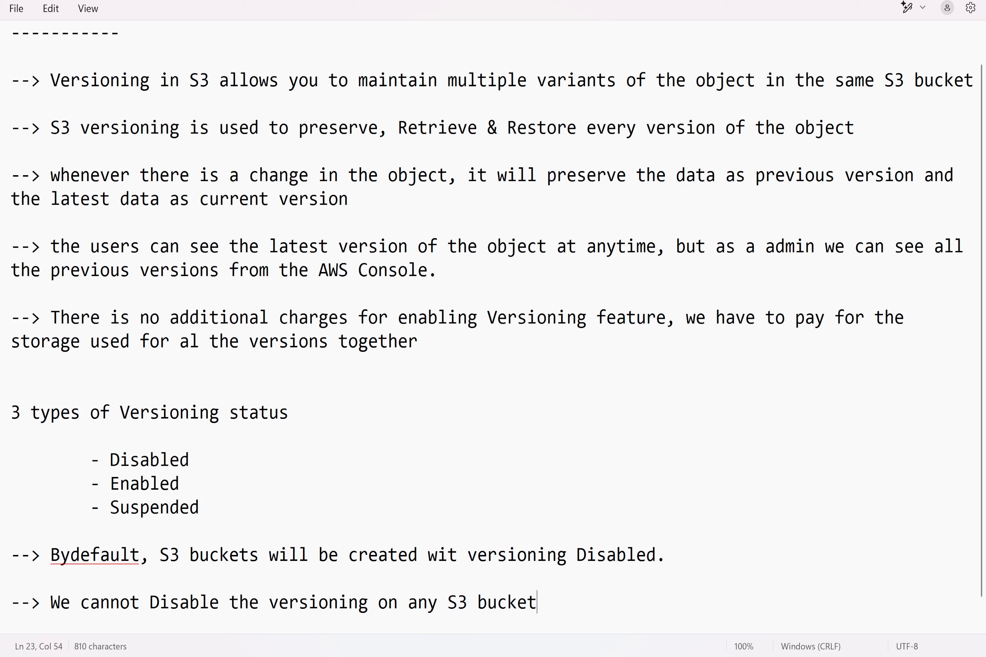
pyautogui.write(', obce it is e')
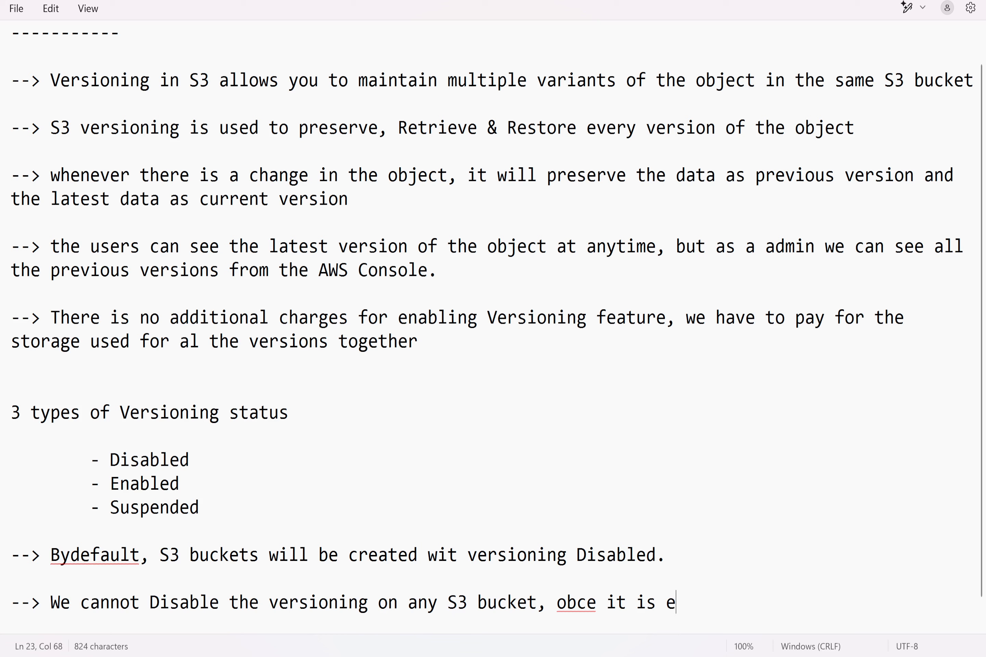
pyautogui.write('nabled. Ins')
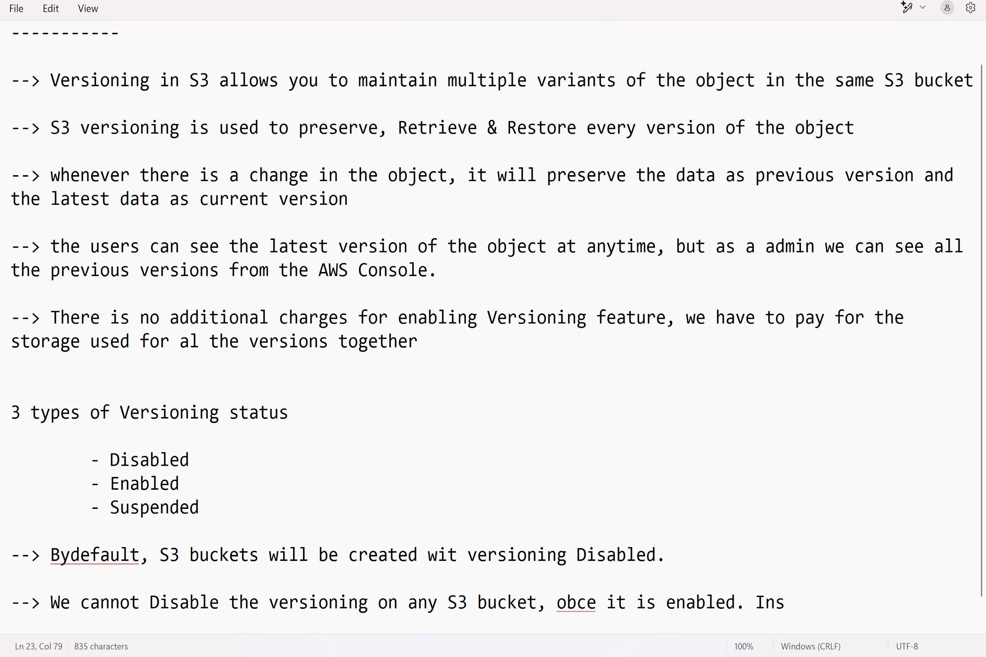
pyautogui.write('tead we can suspend')
pyautogui.press('Return')
pyautogui.press('Return')
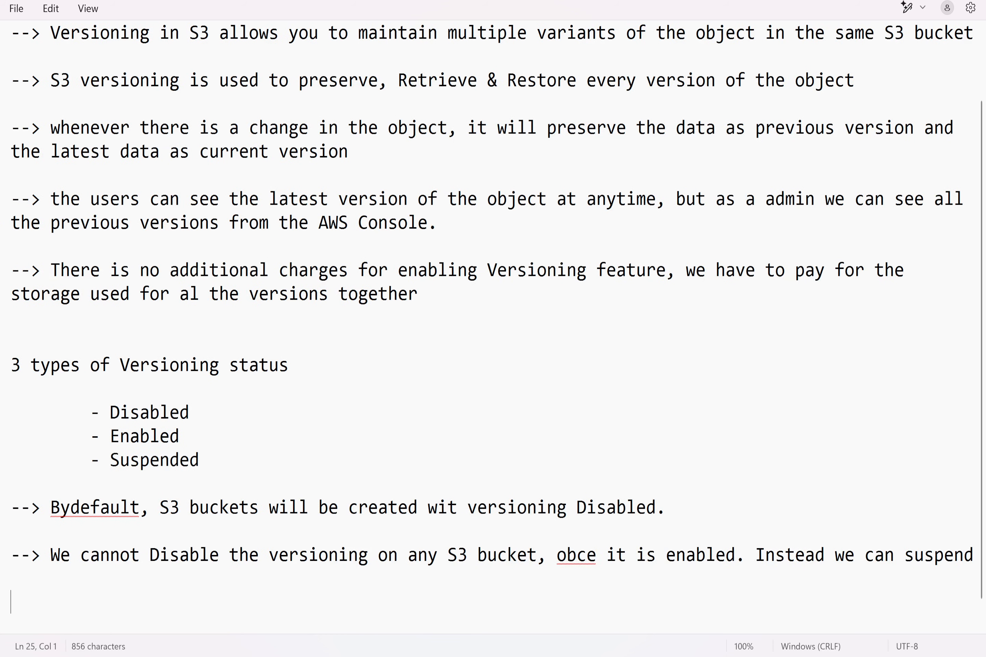
# Step: Start a new arrow bullet reading "Suspending the versioning feature cannot create any new versions, but it"
pyautogui.write('--> Suspending the ')
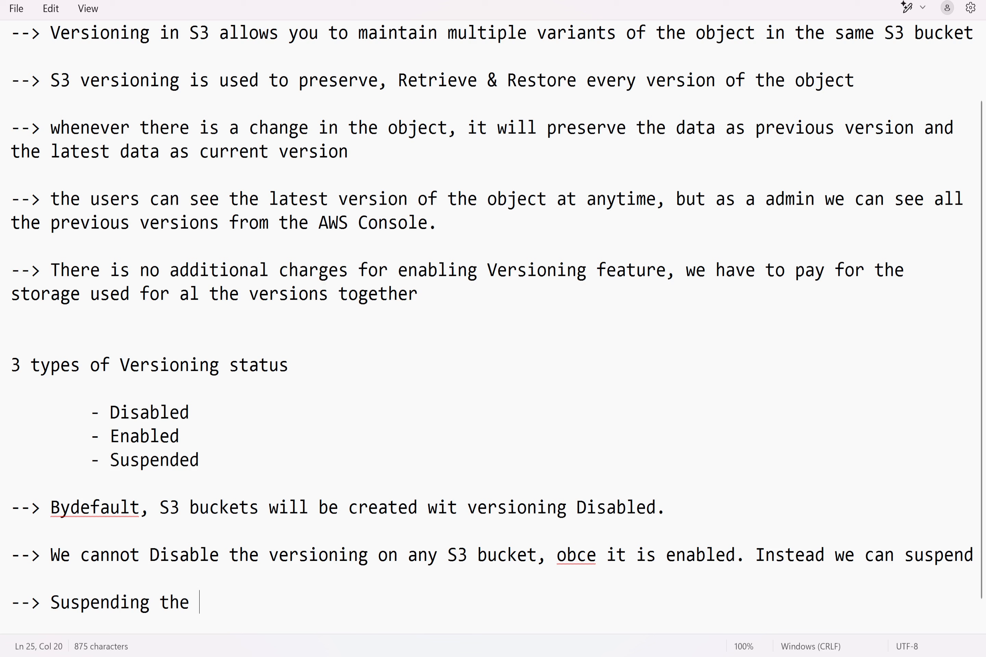
pyautogui.write('versioning feat')
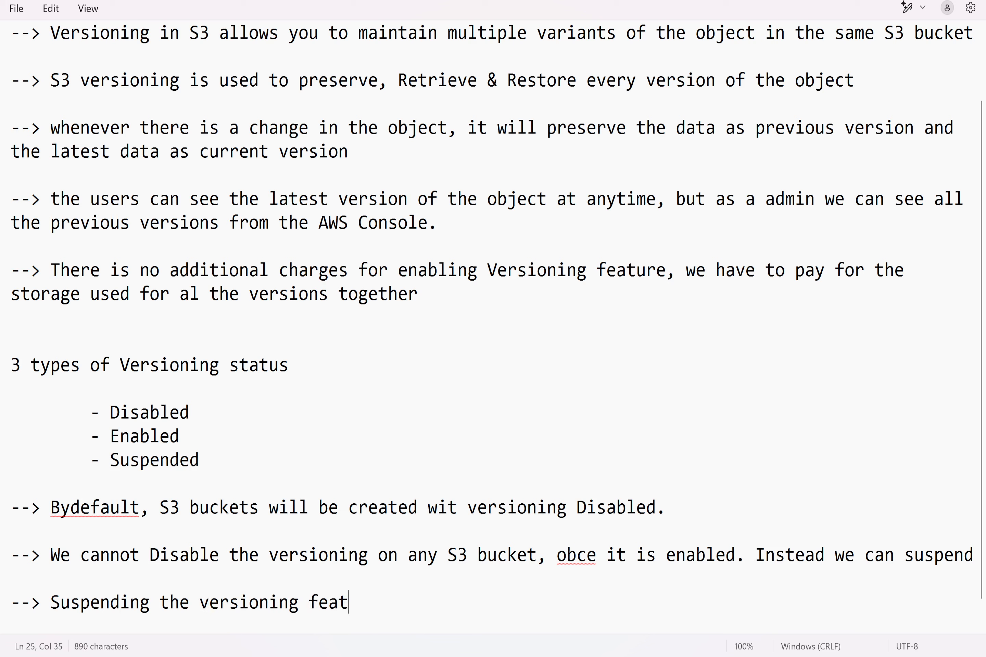
pyautogui.write('ure cannot c')
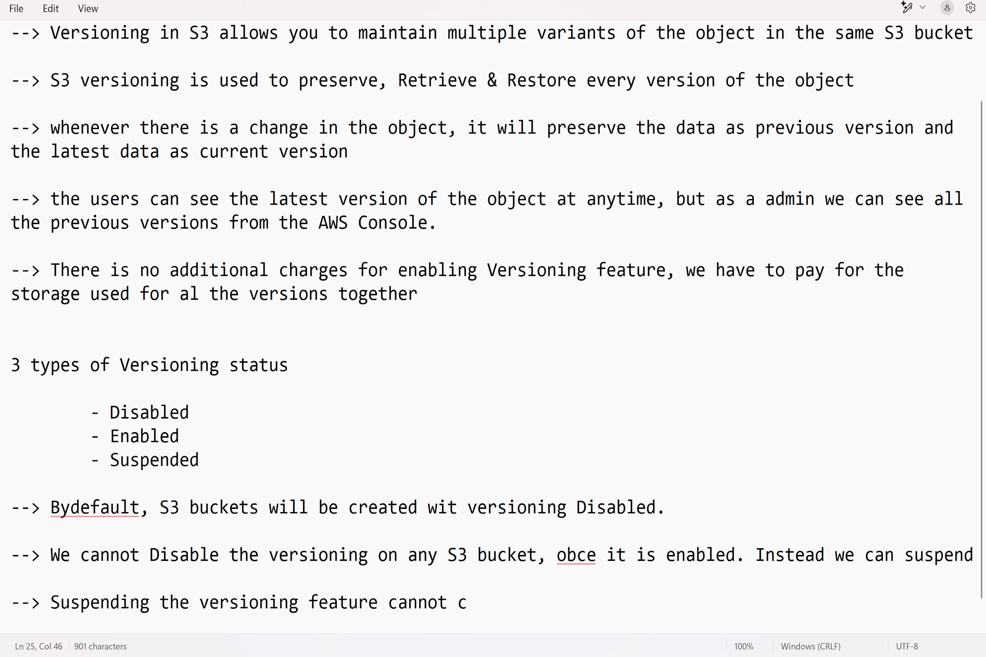
pyautogui.write('reate any new')
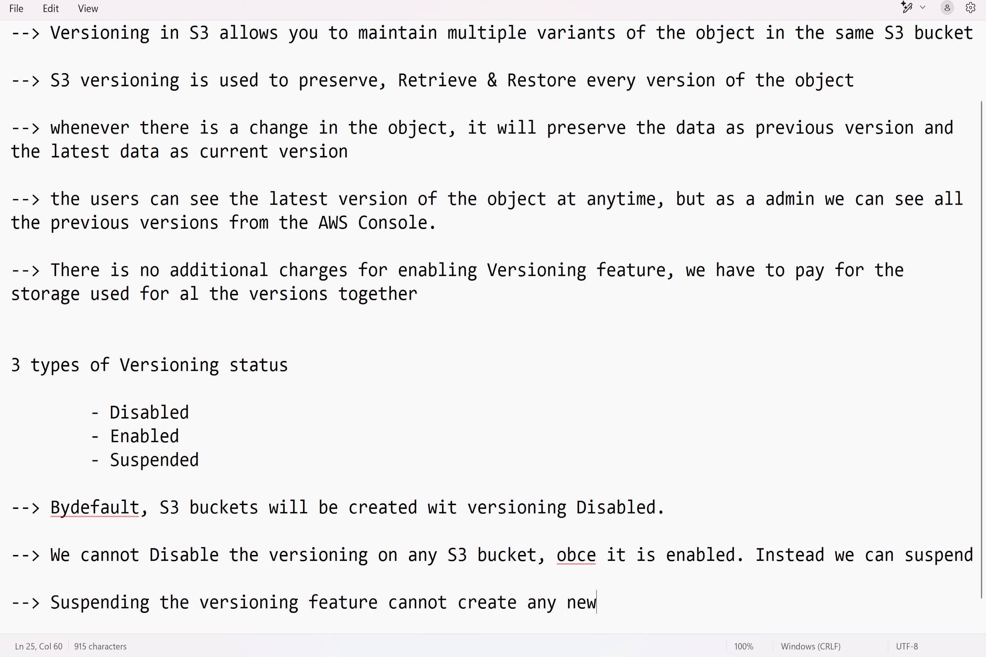
pyautogui.write(' versions, ')
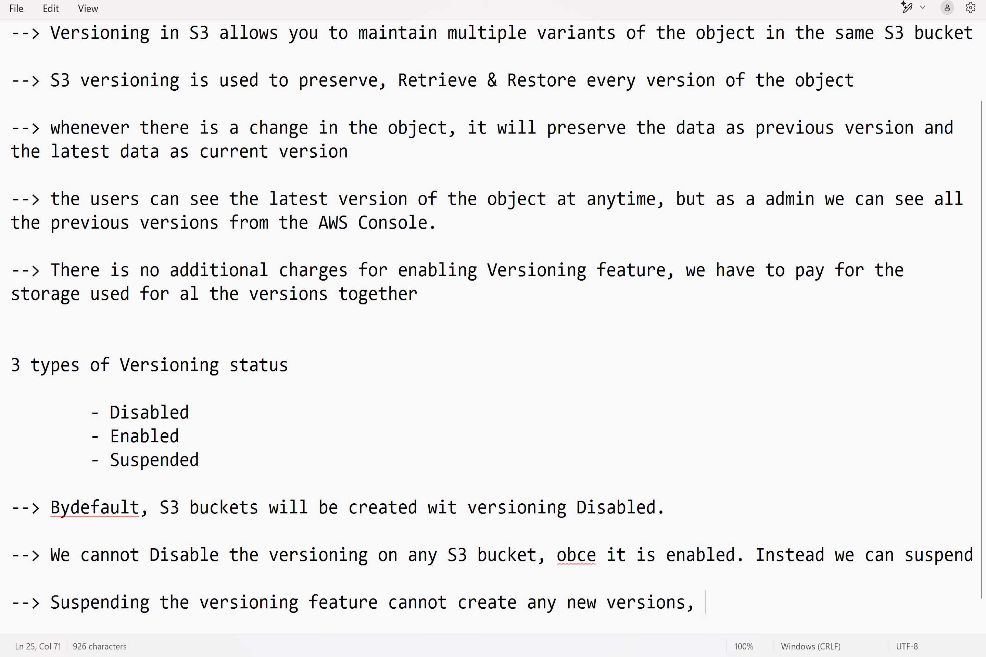
pyautogui.write('but it will pr')
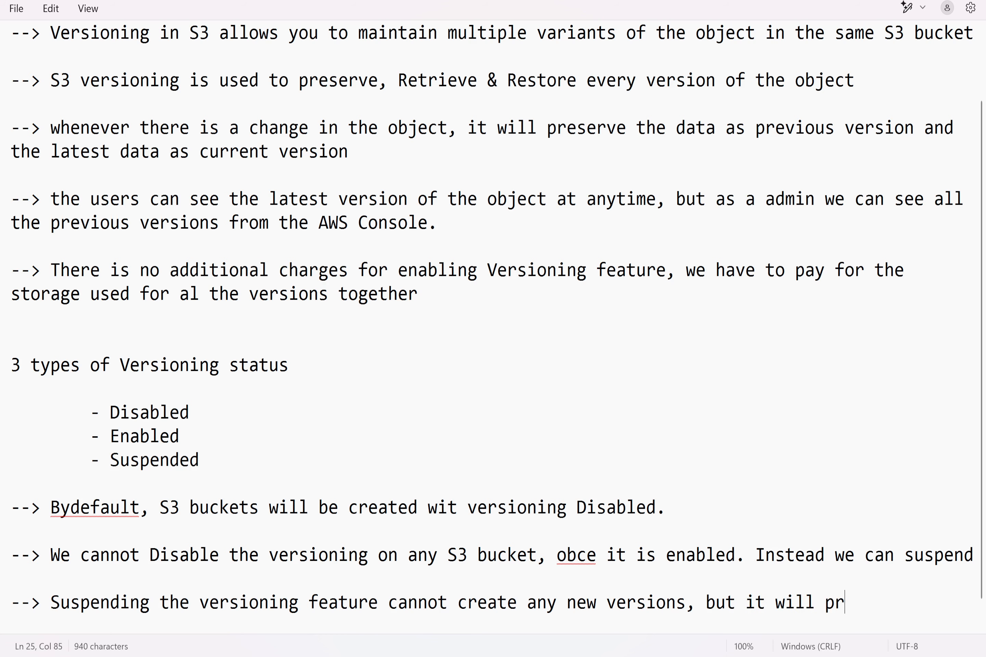
pyautogui.write('eserer')
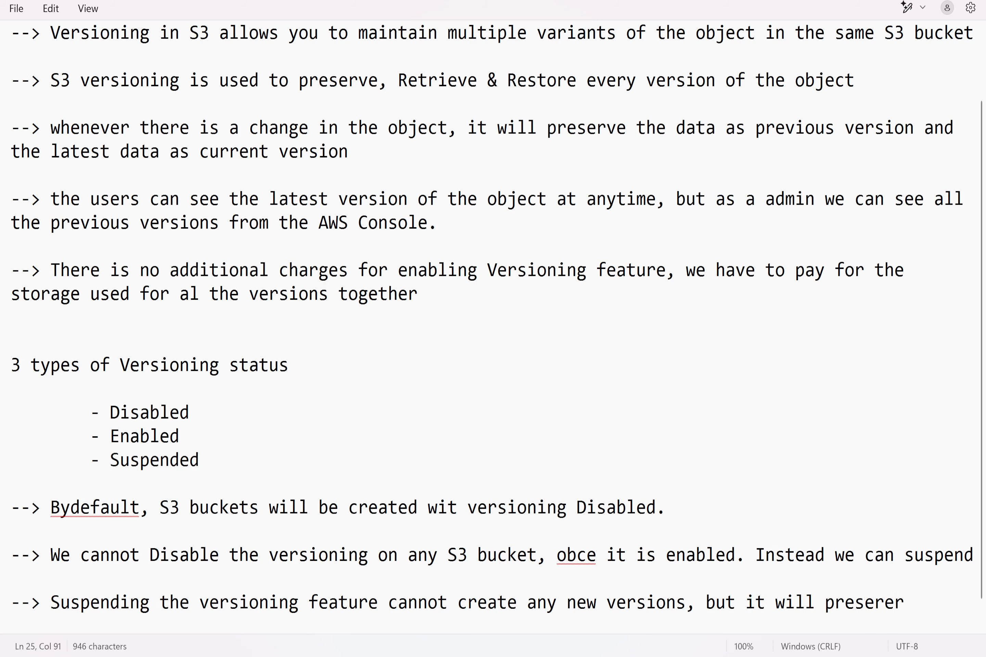
# Step: Finish the suspending bullet with "will preserve all existing version until we delete them manually." and leave blank lines below it
pyautogui.press('BackSpace')
pyautogui.press('BackSpace')
pyautogui.press('BackSpace')
pyautogui.write('rve all existing ')
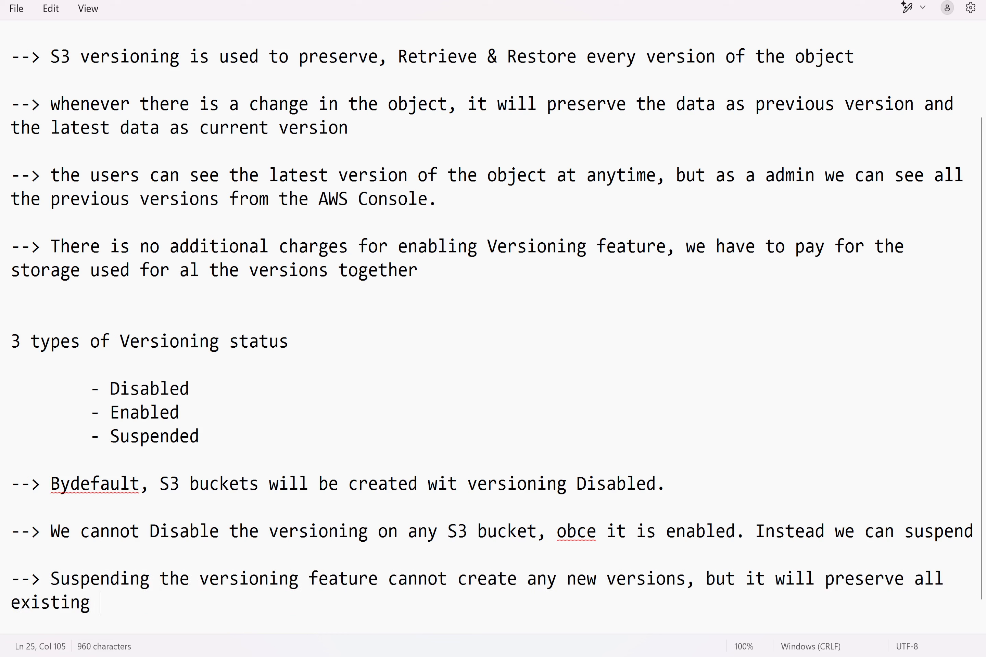
pyautogui.write('version w')
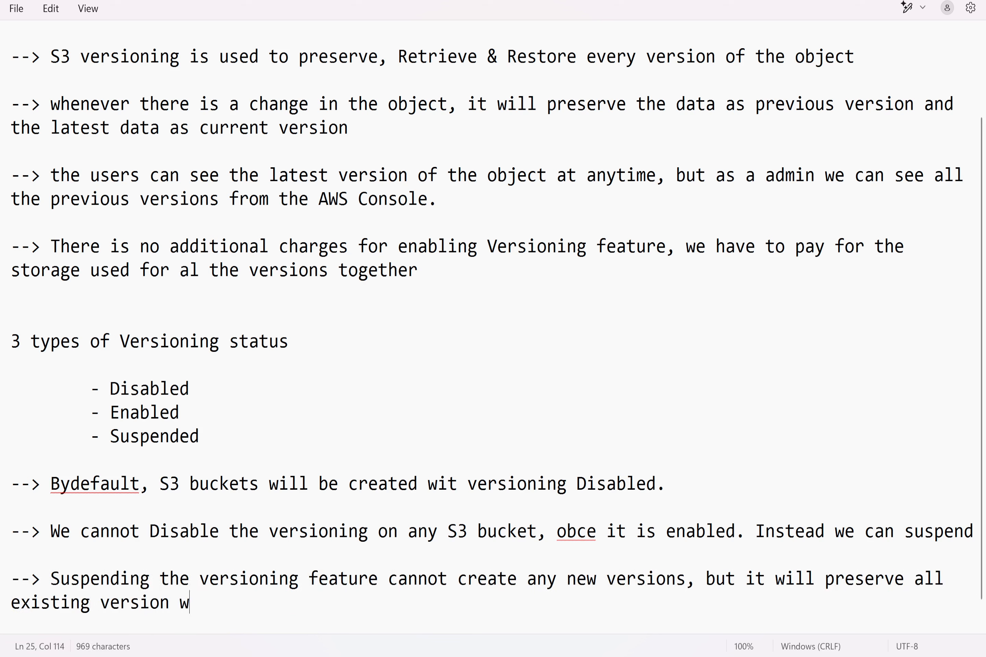
pyautogui.press('BackSpace')
pyautogui.write('until w')
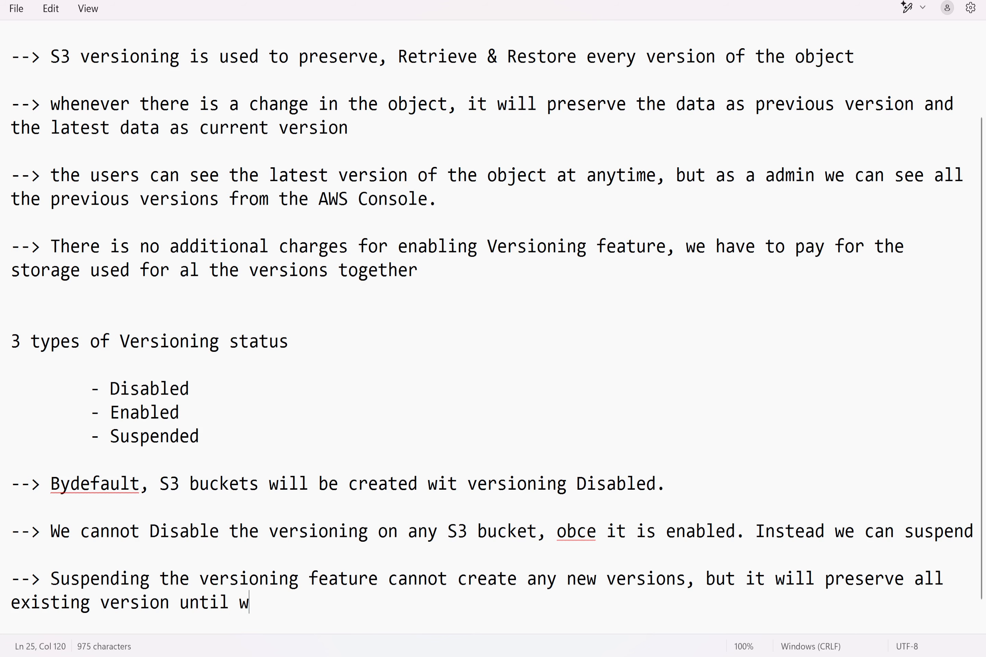
pyautogui.write('e delete them ')
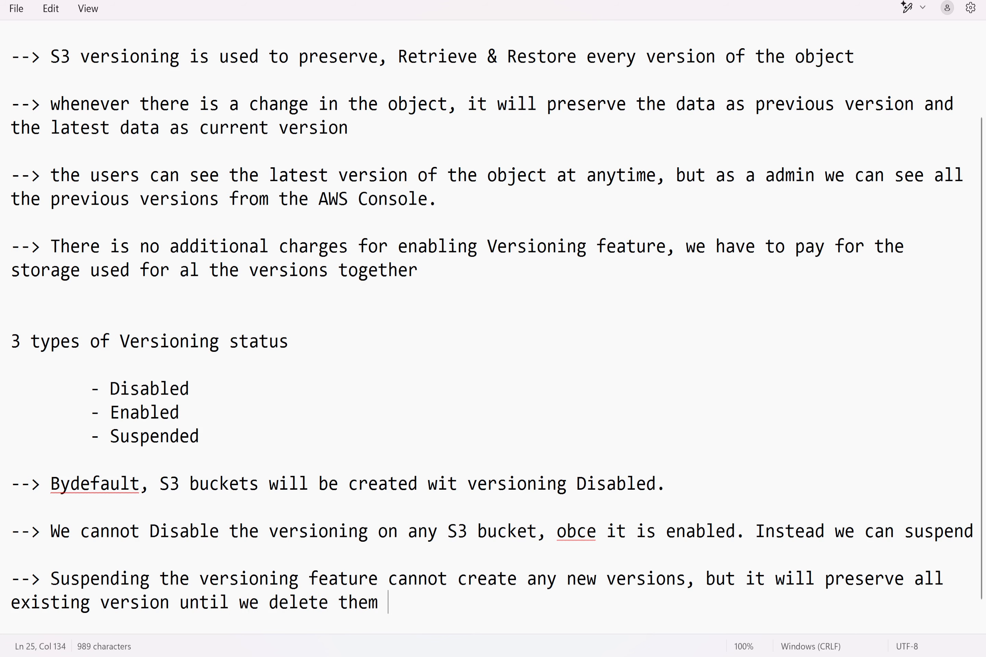
pyautogui.write('manually.')
pyautogui.press('Return')
pyautogui.press('Return')
pyautogui.press('Return')
pyautogui.press('Return')
pyautogui.press('Return')
pyautogui.press('Return')
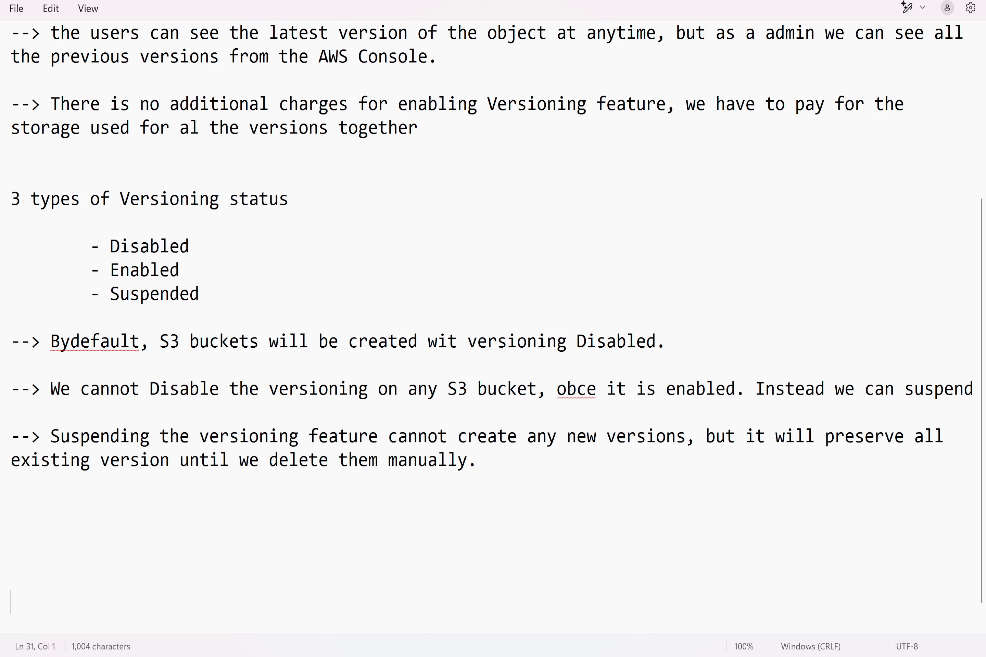
# Step: Below the bullets, add the numbered item "1. Check the status of versioning on any S3 bucket." followed by a blank line
pyautogui.click(11, 555)
pyautogui.click(11, 531)
pyautogui.write('1. Check')
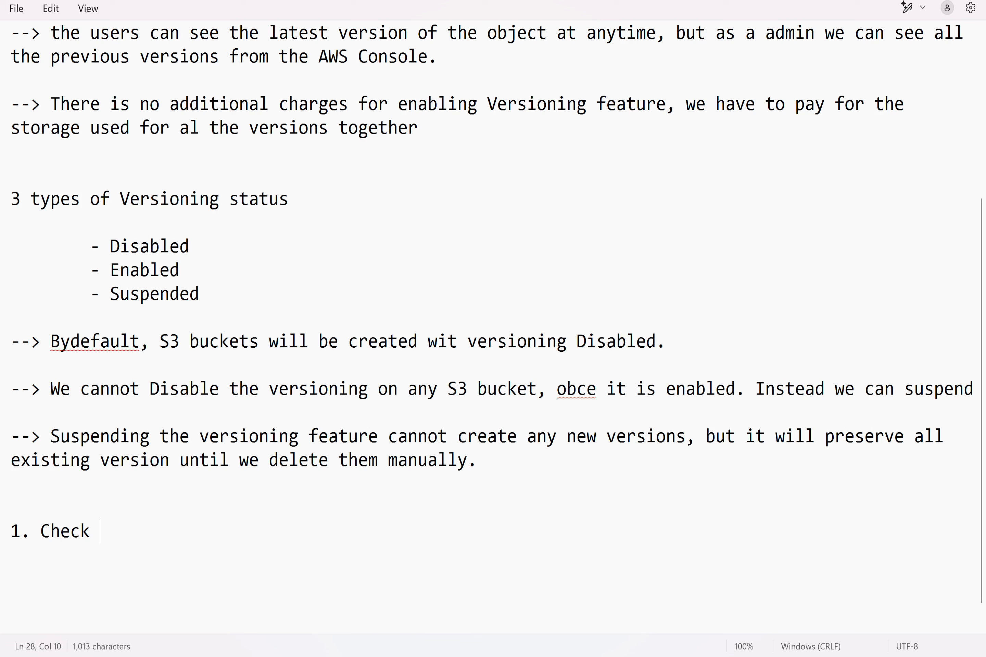
pyautogui.write('the stat')
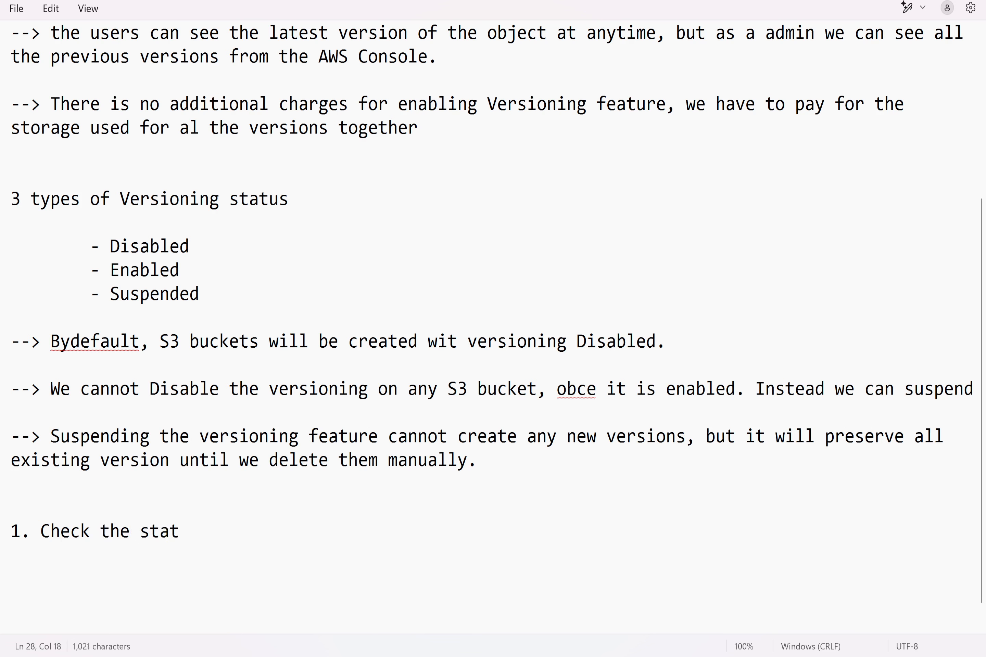
pyautogui.write('us of versioni')
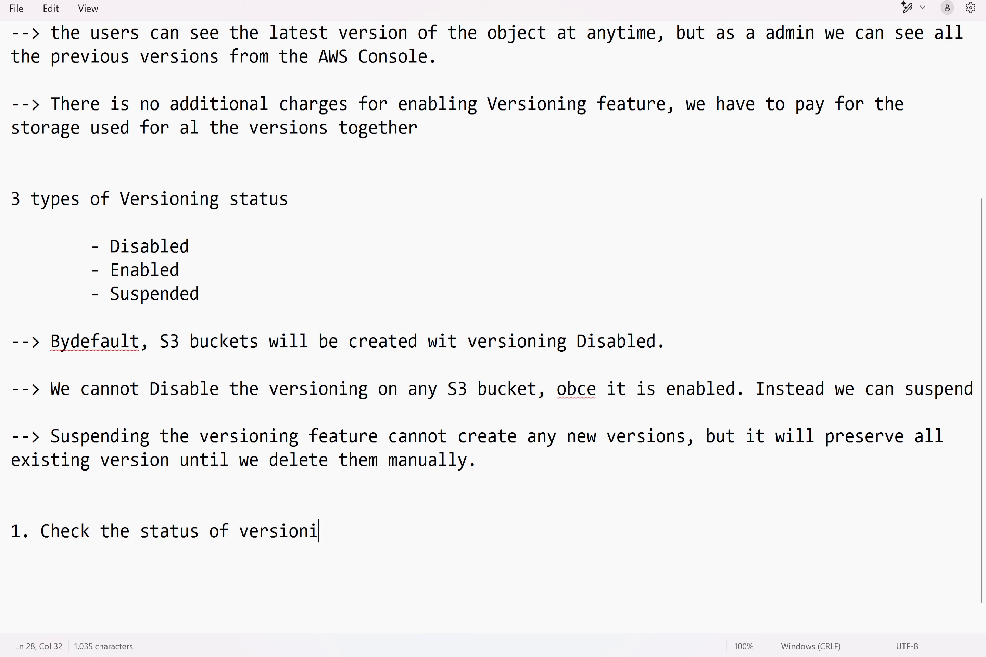
pyautogui.write('ng on any S3 buckek')
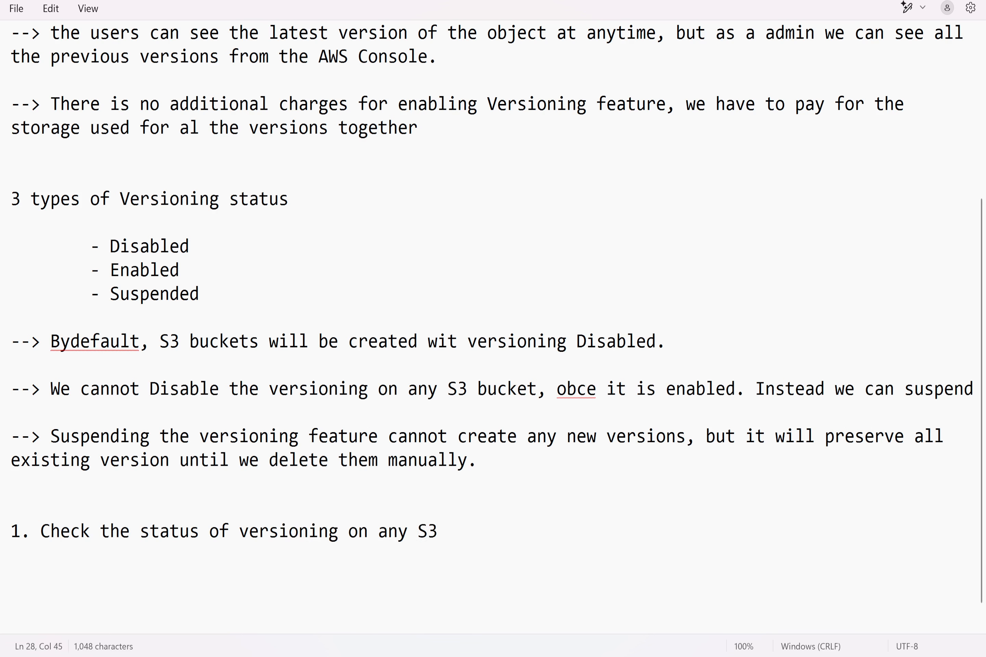
pyautogui.press('BackSpace')
pyautogui.press('BackSpace')
pyautogui.write('et.')
pyautogui.press('Return')
pyautogui.press('Return')
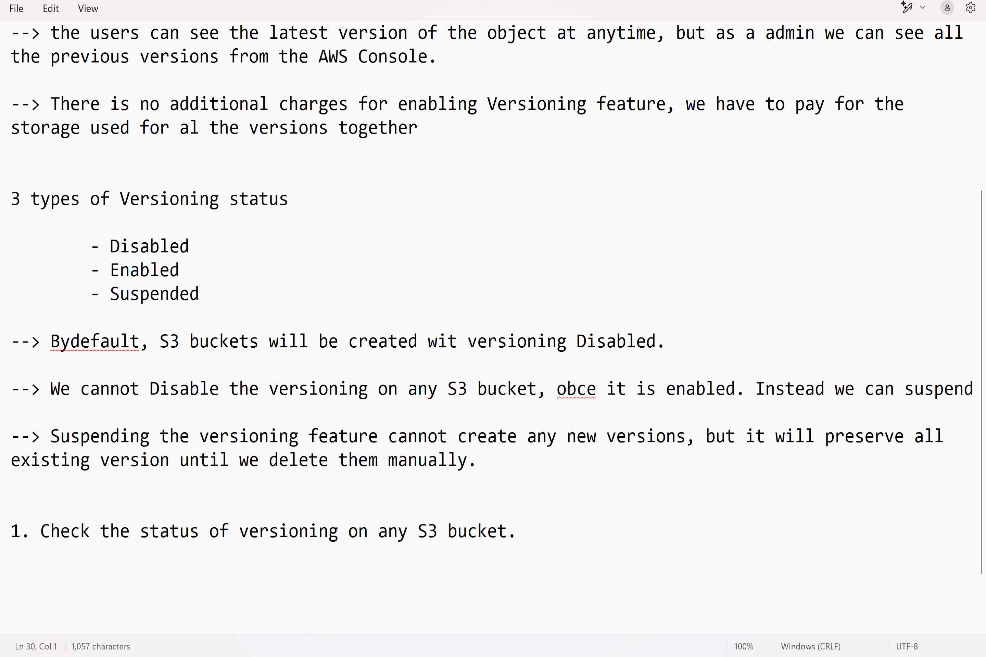
# Step: Switch to the AWS console in the browser and open the S3 service
pyautogui.hotkey('alt', 'Tab')
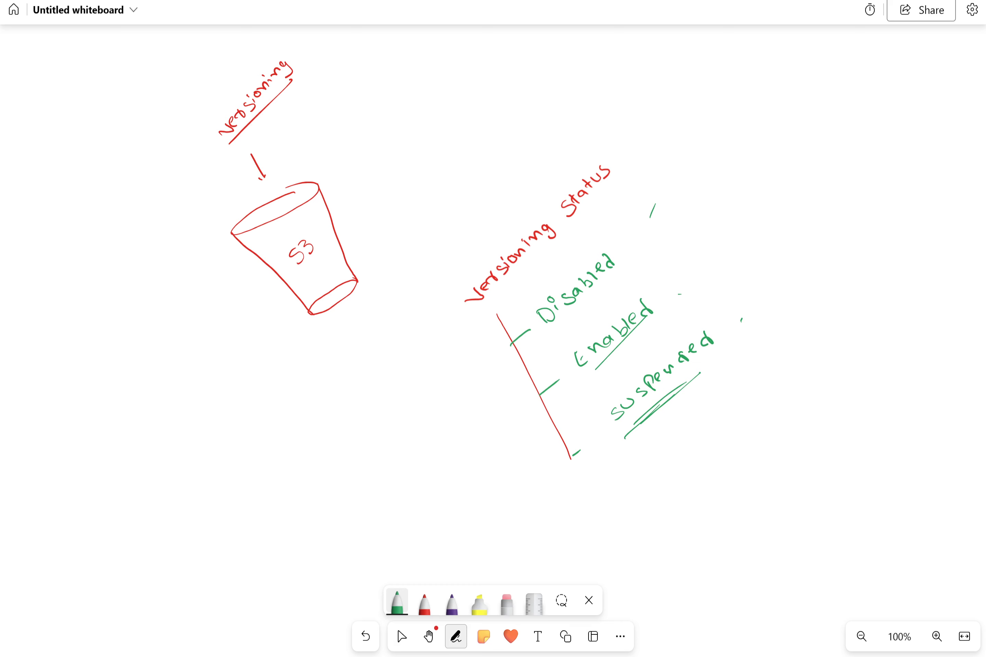
pyautogui.moveTo(534, 656)
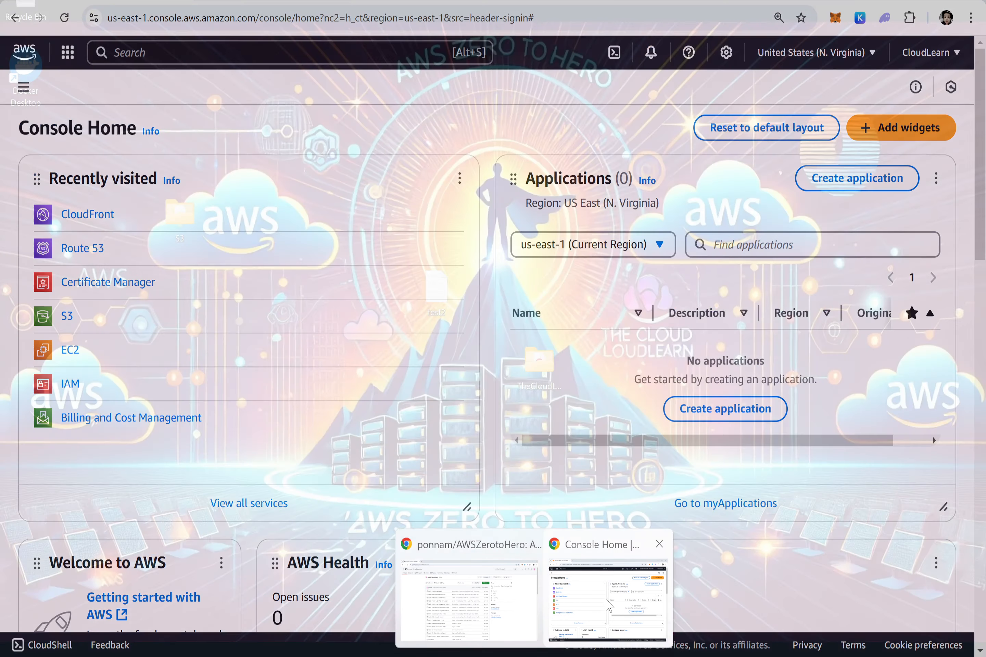
pyautogui.click(608, 604)
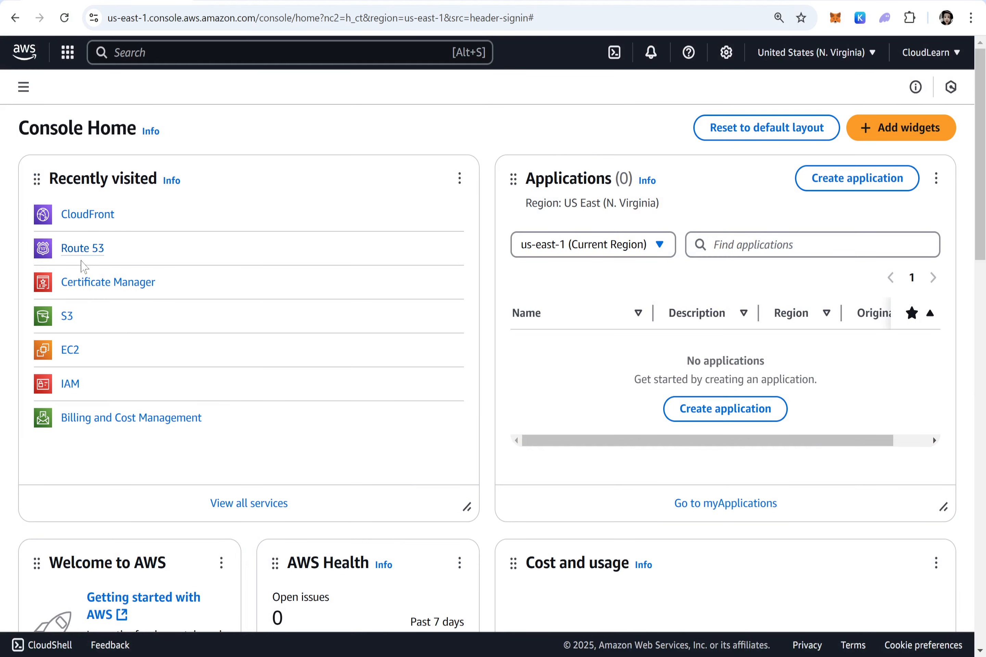
pyautogui.click(67, 317)
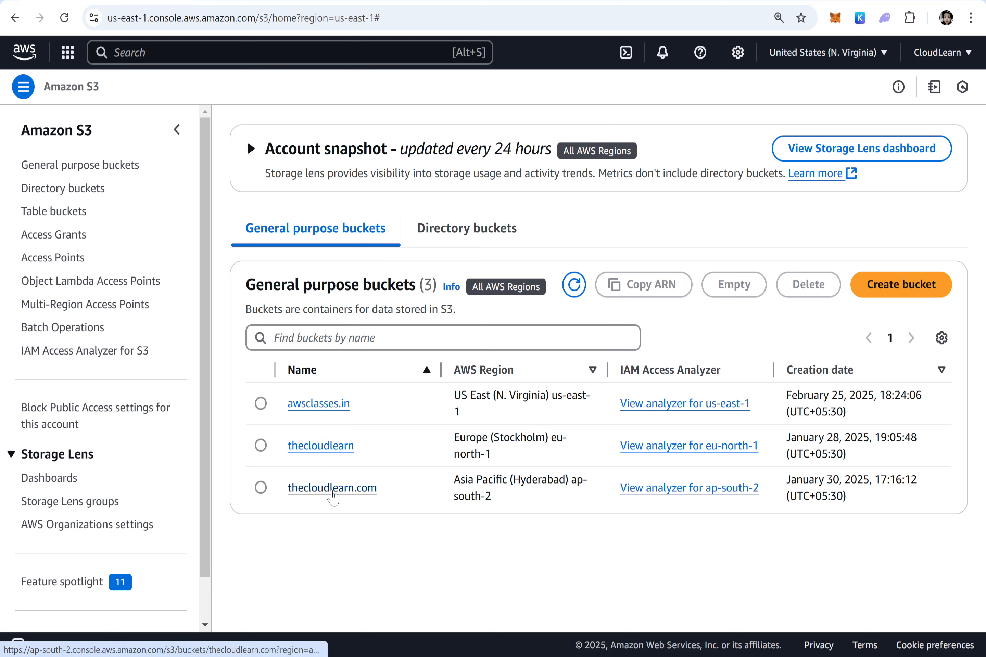
# Step: Check the Bucket Versioning status in the properties of the thecloudlearn.com bucket, and return to the bucket list
pyautogui.click(335, 495)
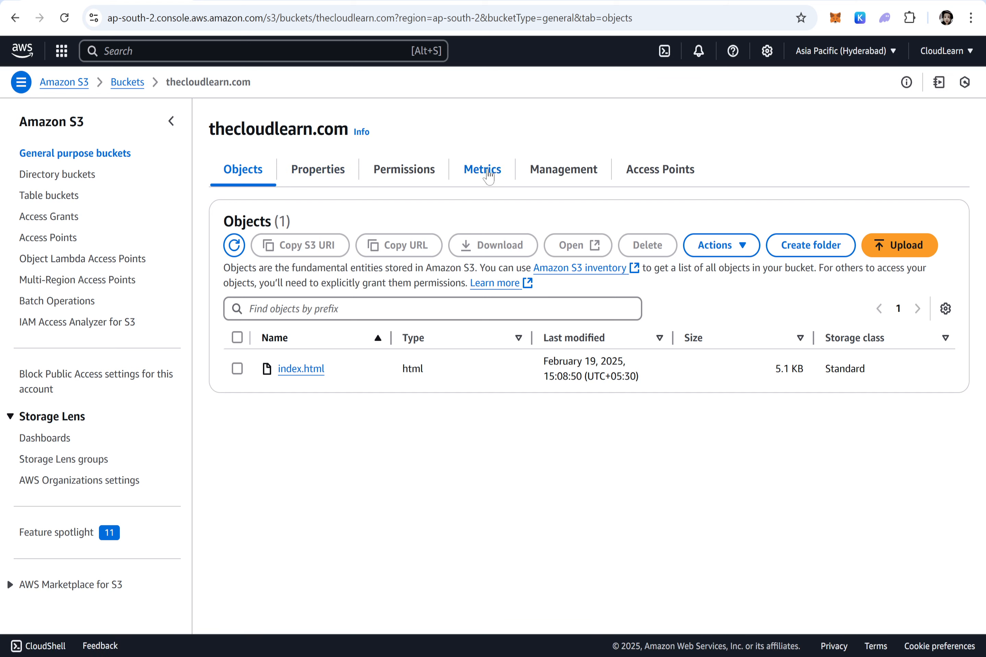
pyautogui.click(331, 172)
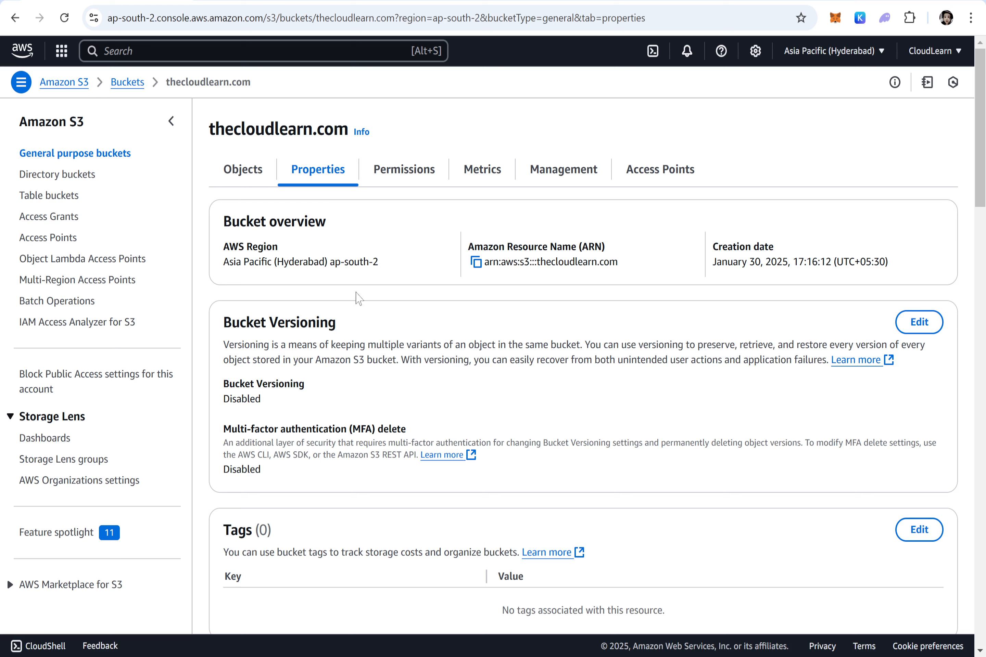
pyautogui.moveTo(263, 400); pyautogui.dragTo(223, 402)
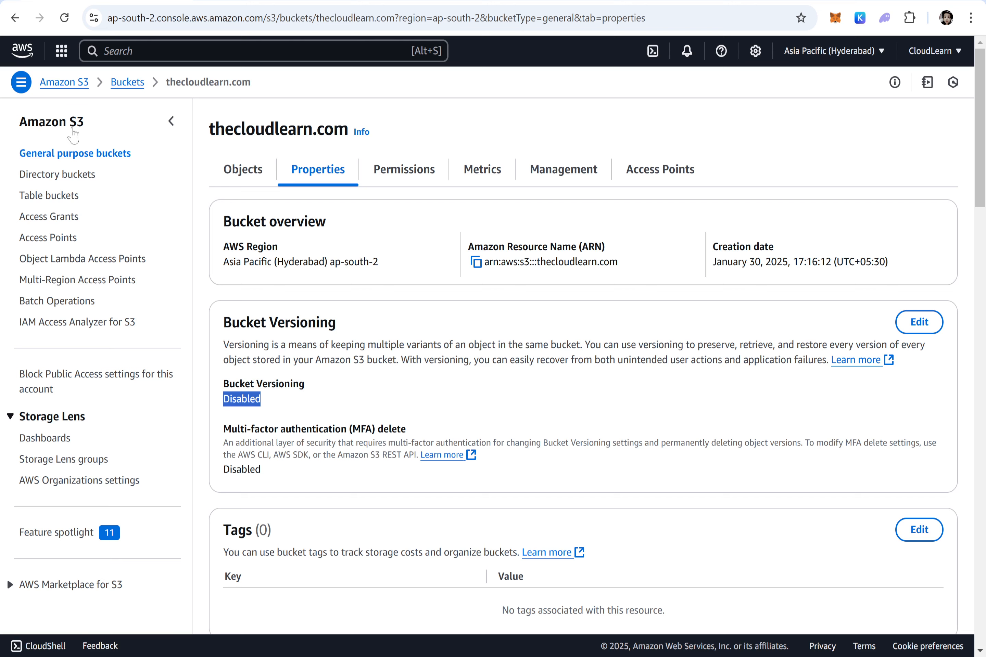
pyautogui.click(134, 81)
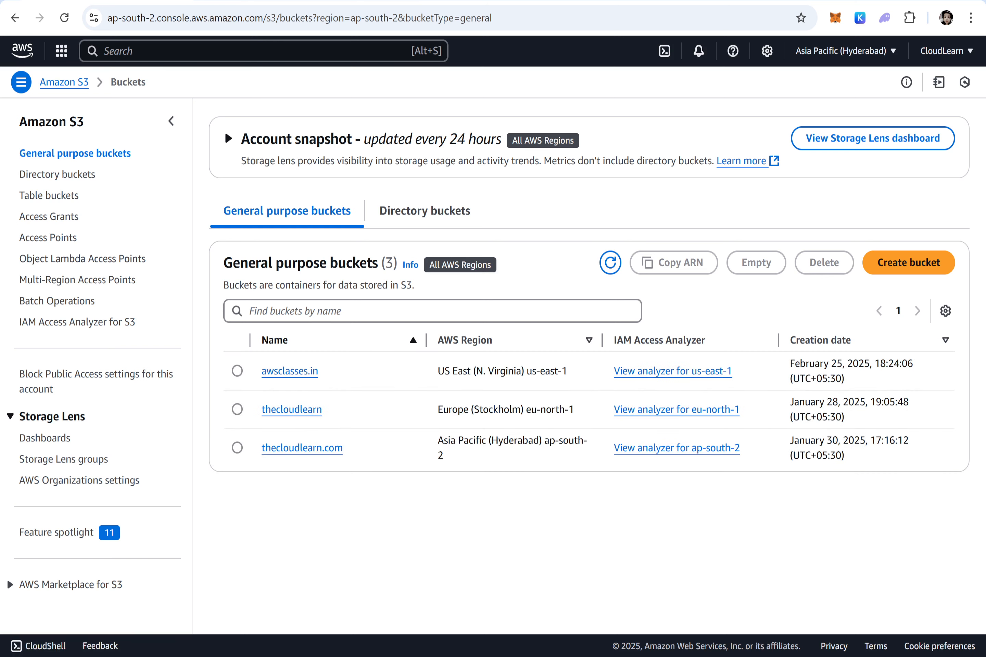
# Step: Switch back to the Notepad notes and add the item "2. Create a new S3 bucket "versioning2march2025""
pyautogui.hotkey('alt', 'Tab')
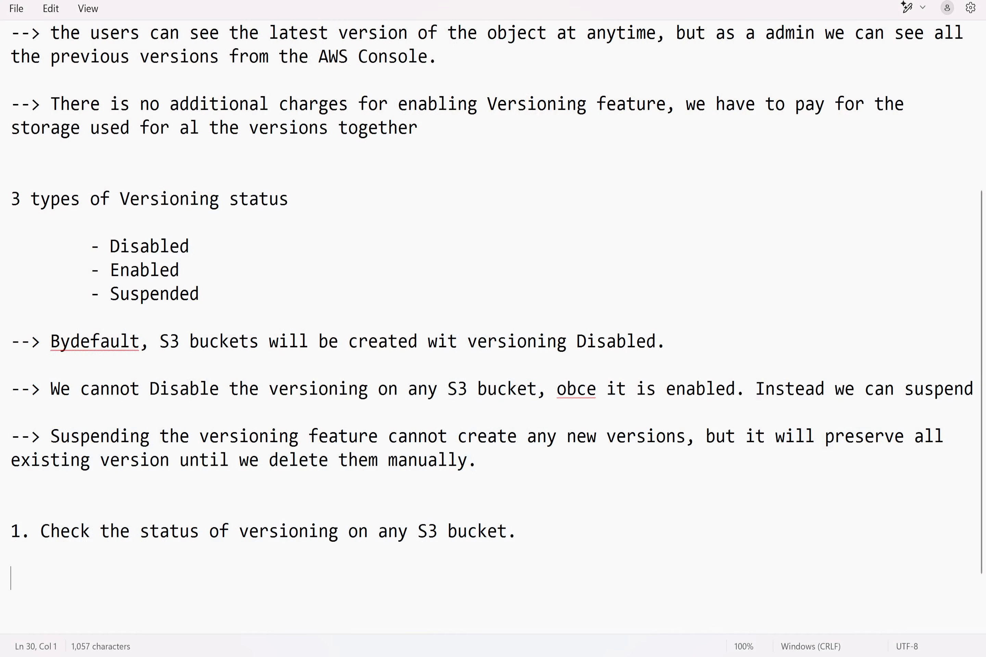
pyautogui.write('2. Create a new S3 bucket')
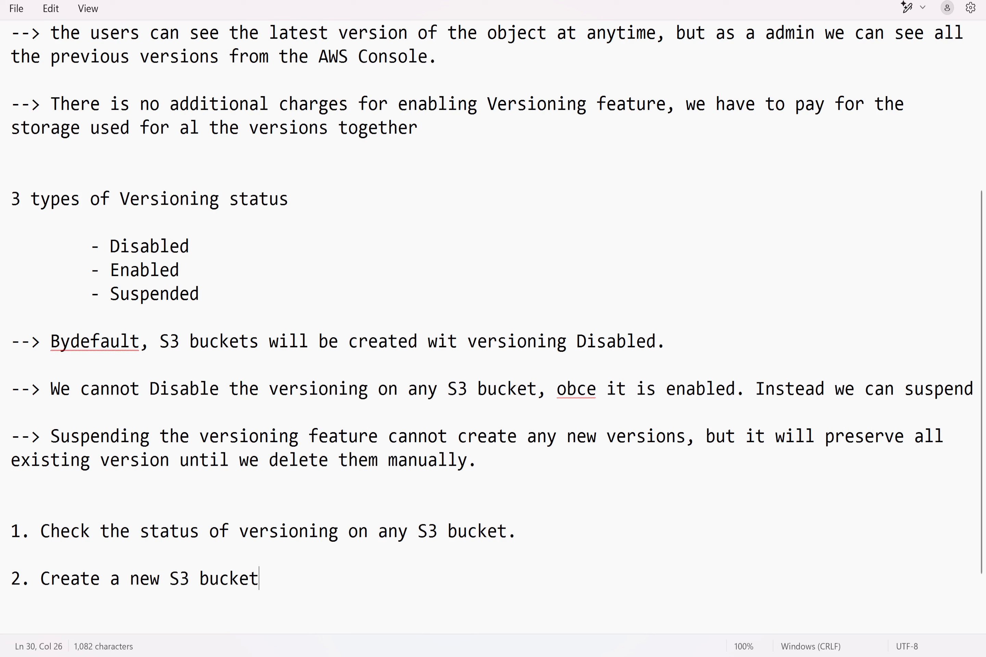
pyautogui.write(' "versioing')
pyautogui.press('BackSpace')
pyautogui.press('BackSpace')
pyautogui.press('BackSpace')
pyautogui.press('BackSpace')
pyautogui.write('oning')
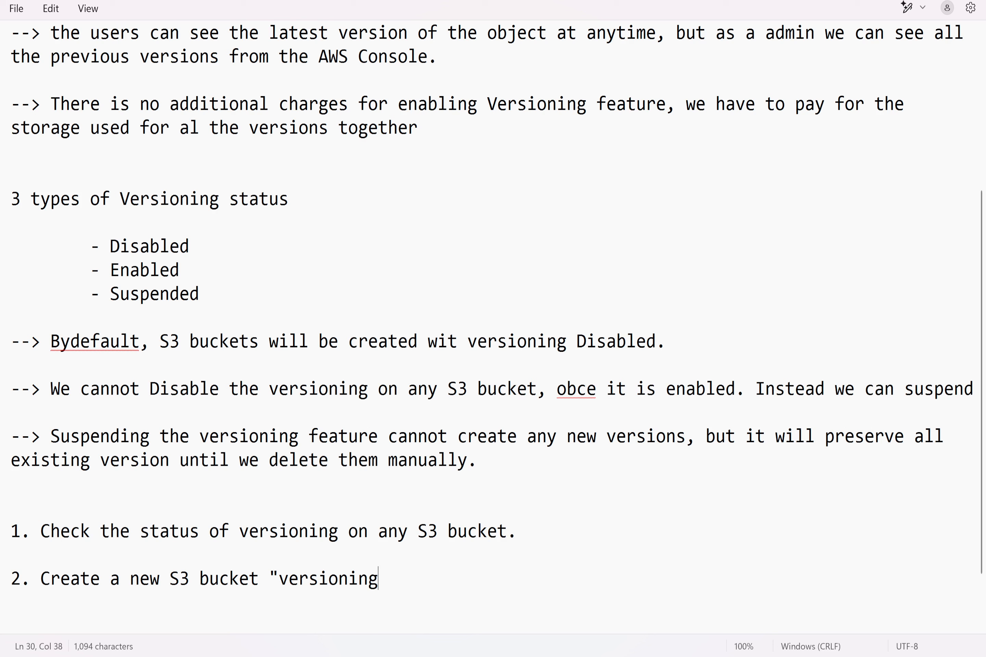
pyautogui.write('2march2025"')
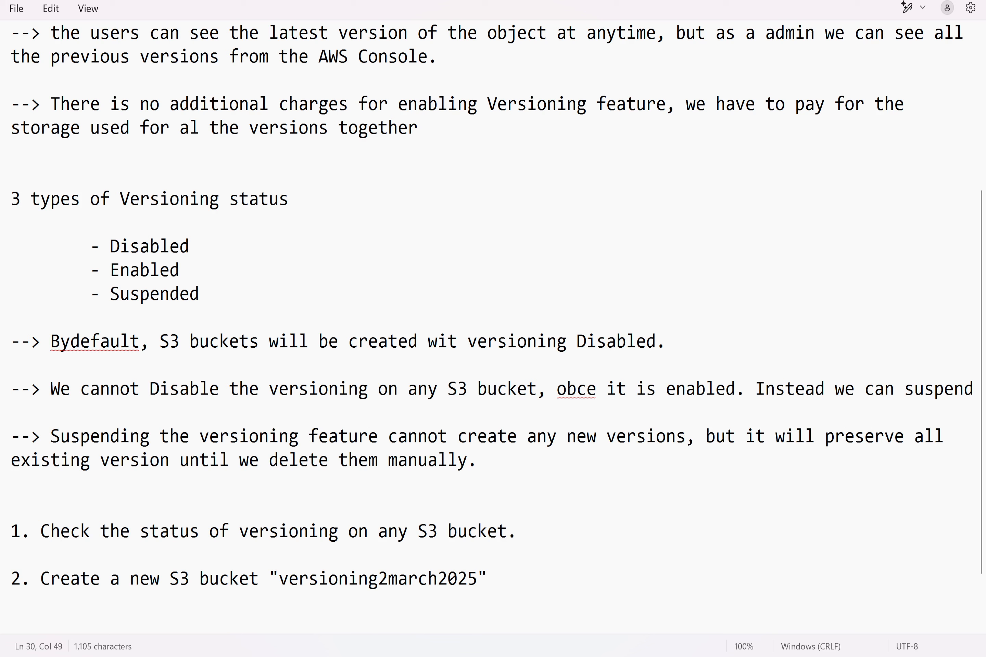
pyautogui.write(' and enable ')
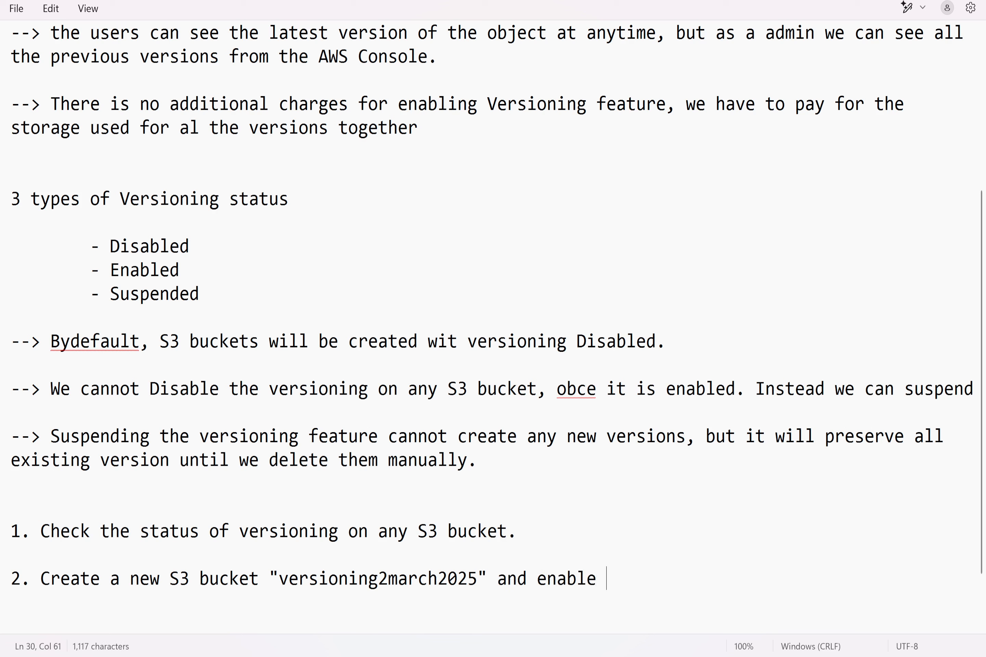
pyautogui.write('versioning ')
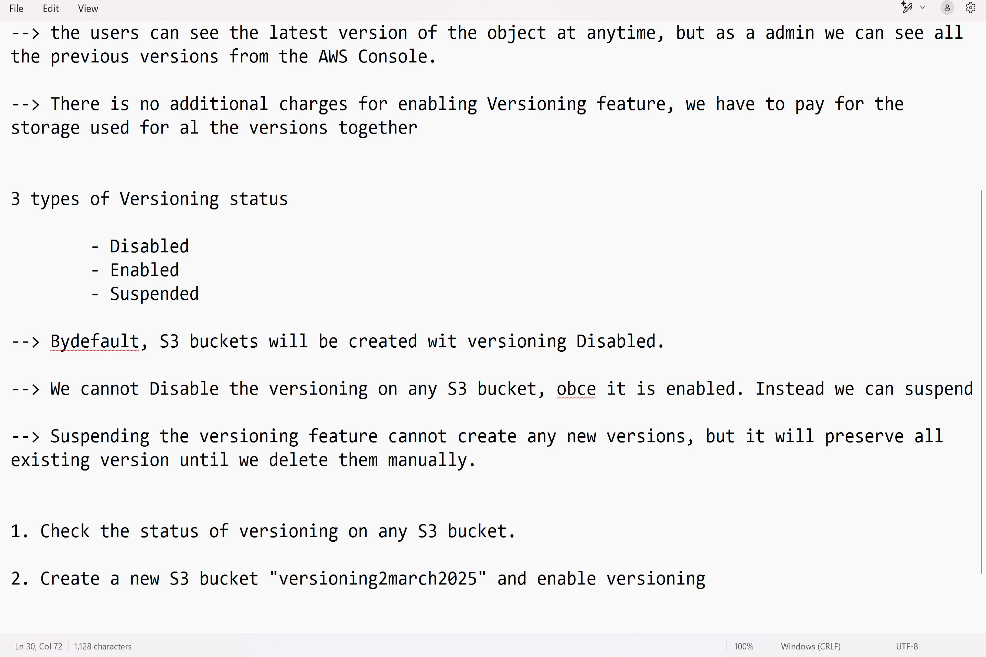
pyautogui.write('at the tim')
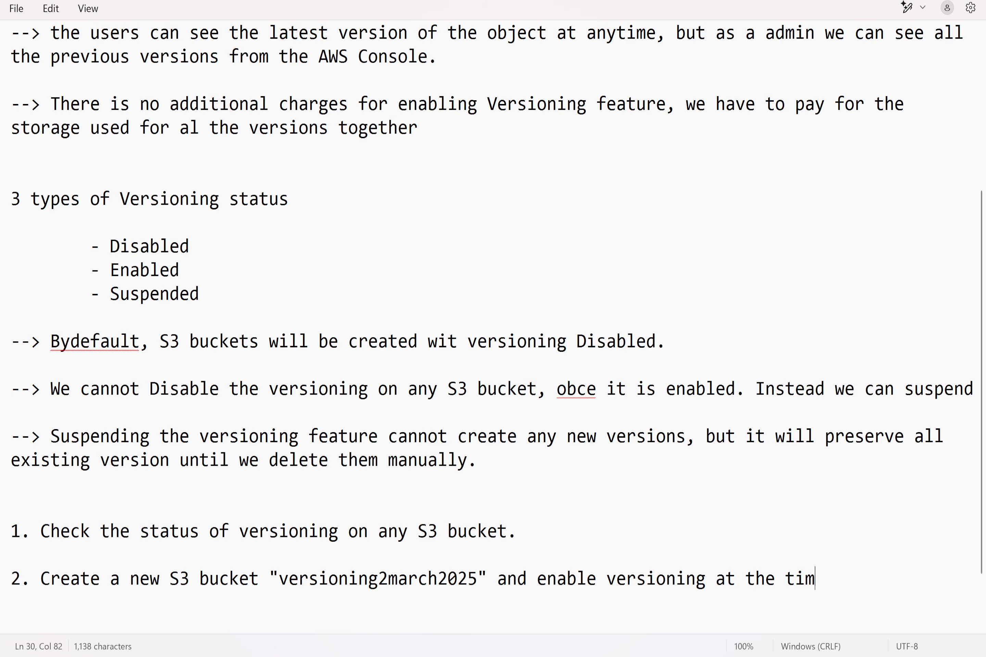
pyautogui.write('e of Bucket crea')
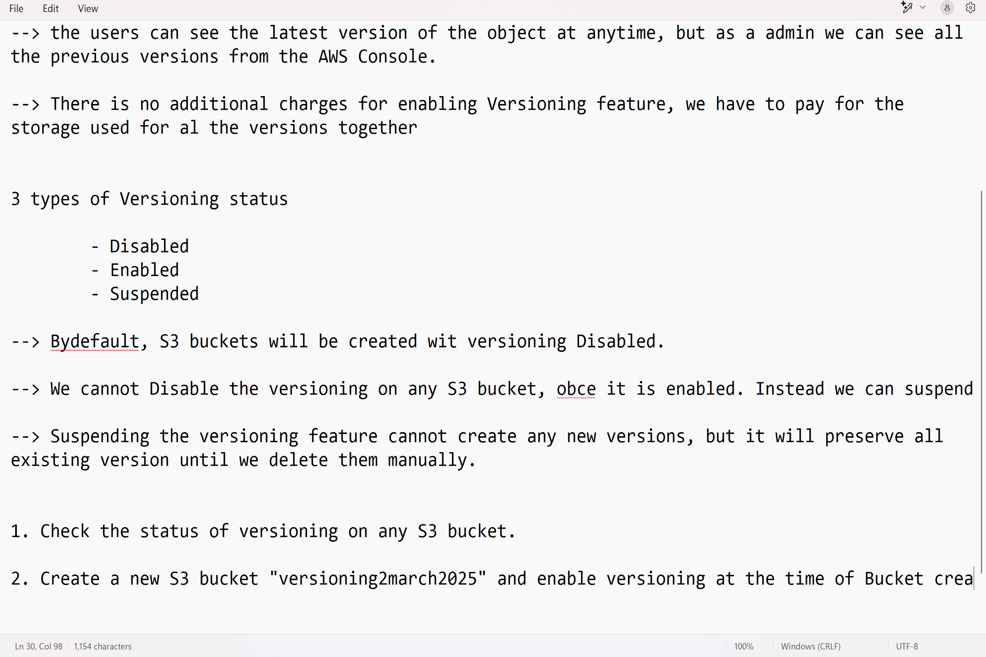
pyautogui.write('tion.')
# Step: Complete item 2 with "and enable versioning at the time of Bucket creation." and add blank lines below it
pyautogui.press('Return')
pyautogui.press('Return')
pyautogui.press('Return')
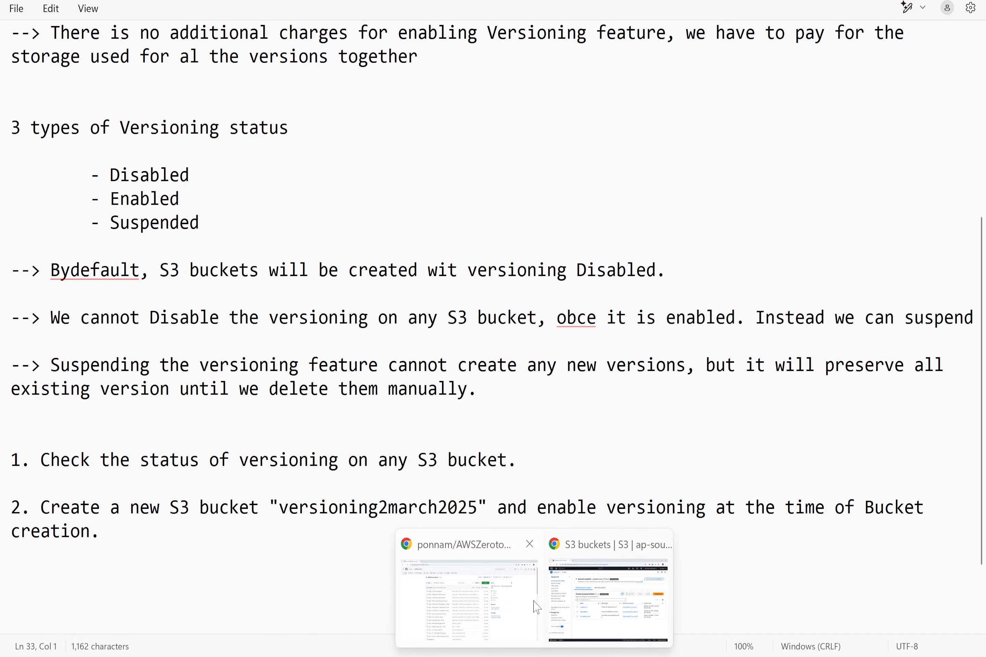
# Step: Switch to the AWS console in the browser and start a new S3 bucket named versioning2march2025
pyautogui.click(637, 594)
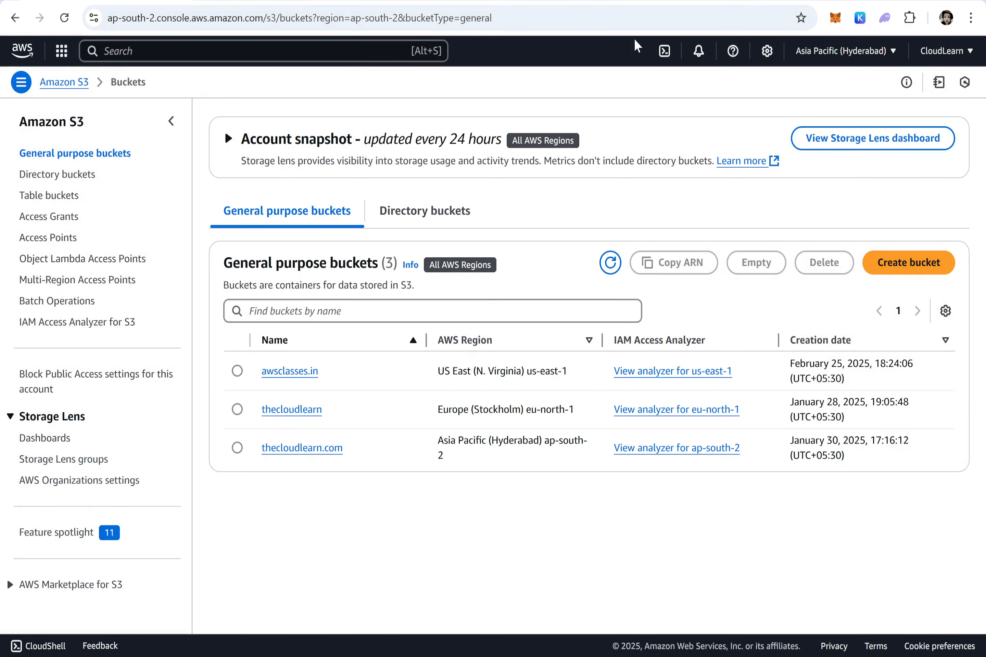
pyautogui.click(895, 263)
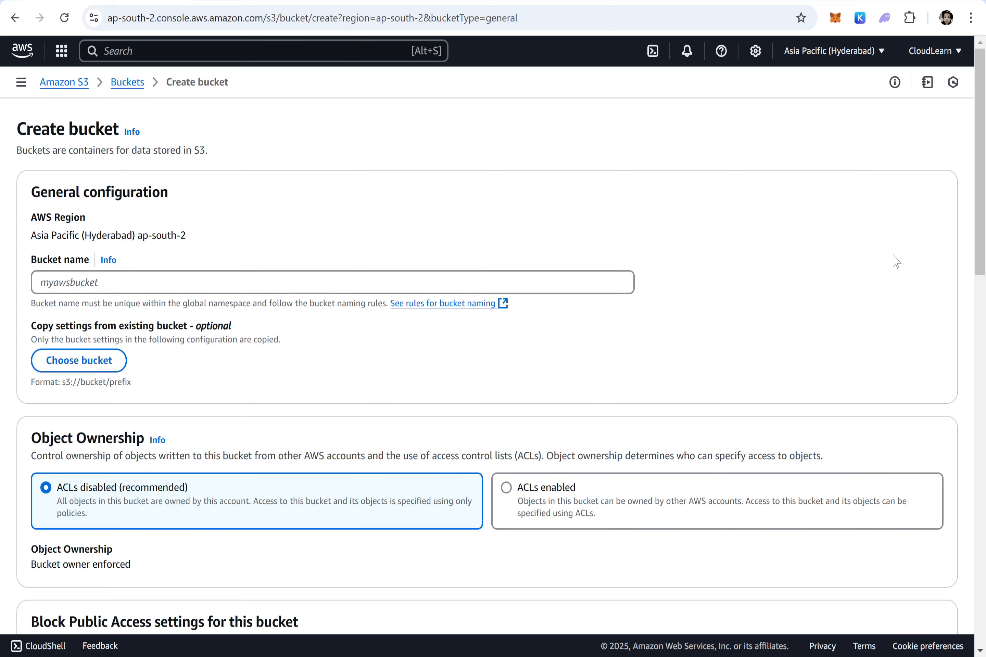
pyautogui.click(88, 283)
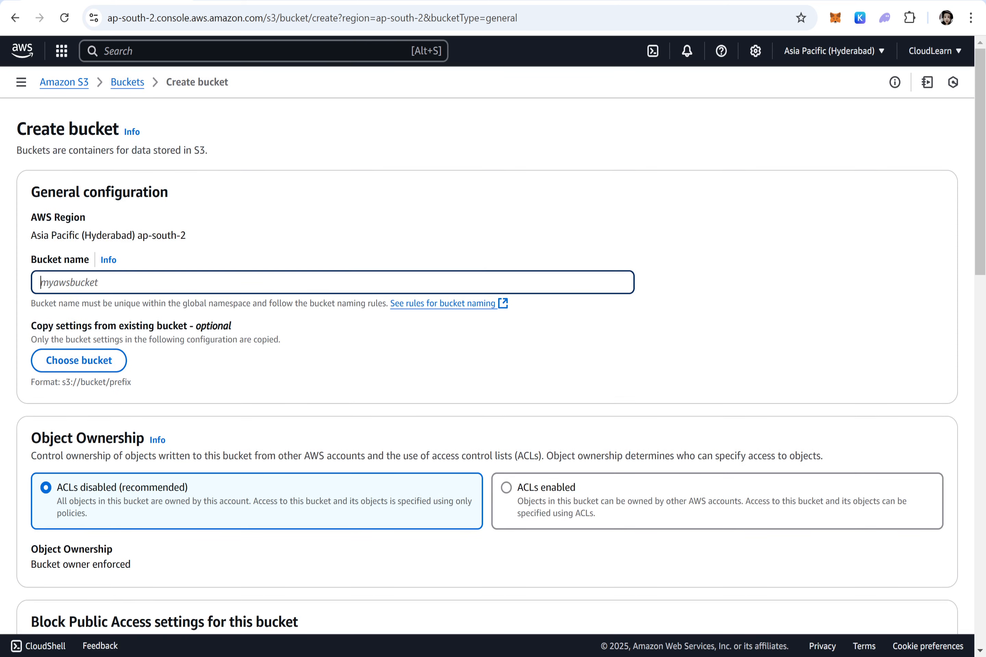
pyautogui.write('versioning2march2025')
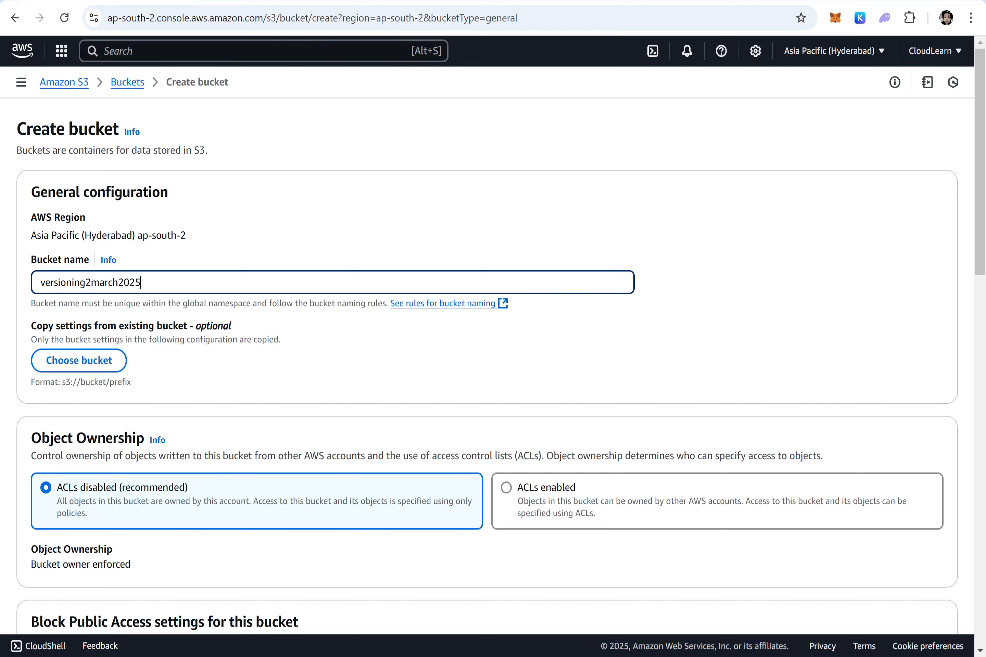
# Step: Set the bucket's Object Ownership to ACLs enabled, and turn off Block all public access with the public-access acknowledgement accepted
pyautogui.scroll(-5, 315, 347)
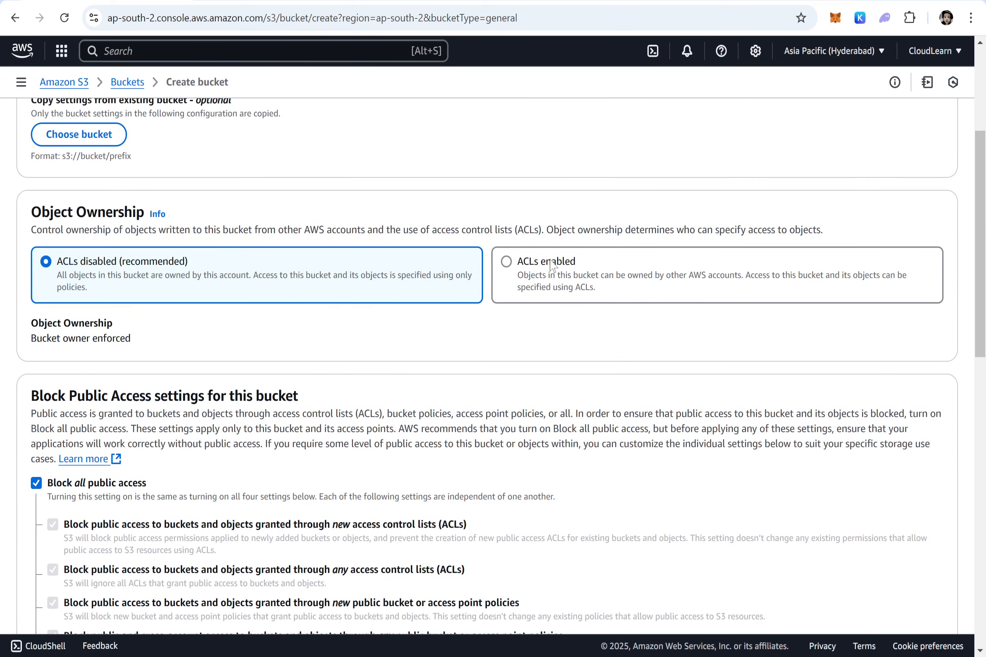
pyautogui.click(551, 266)
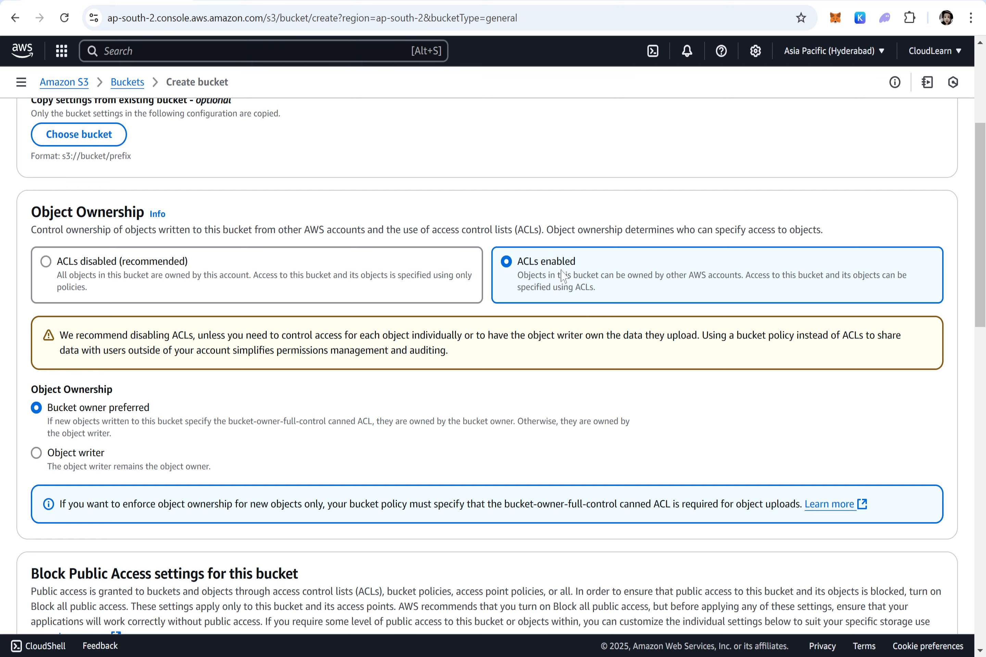
pyautogui.scroll(-5, 436, 291)
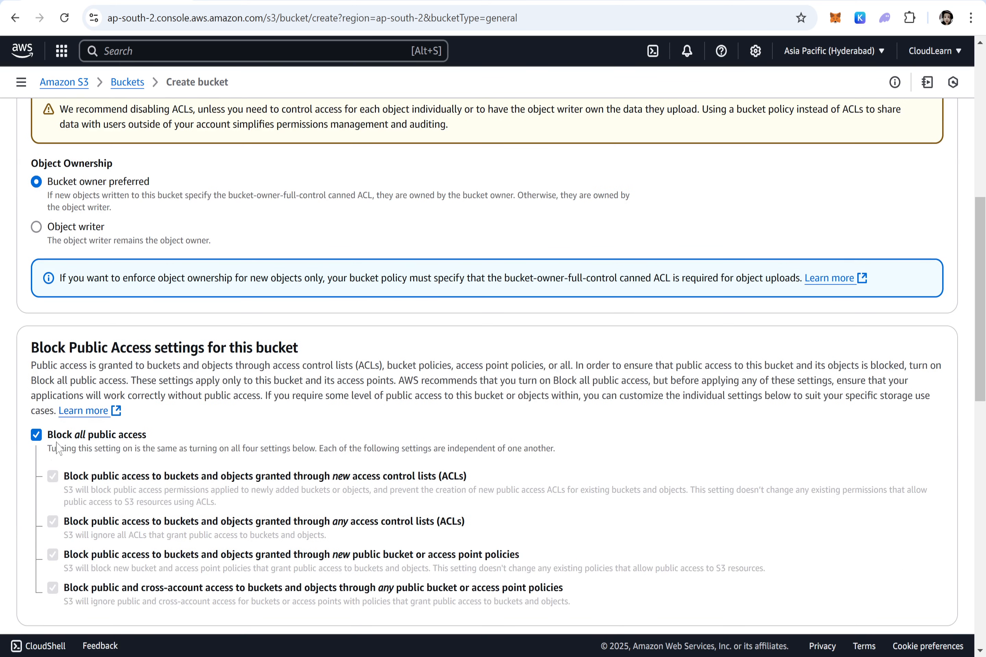
pyautogui.click(72, 432)
pyautogui.scroll(-3, 106, 437)
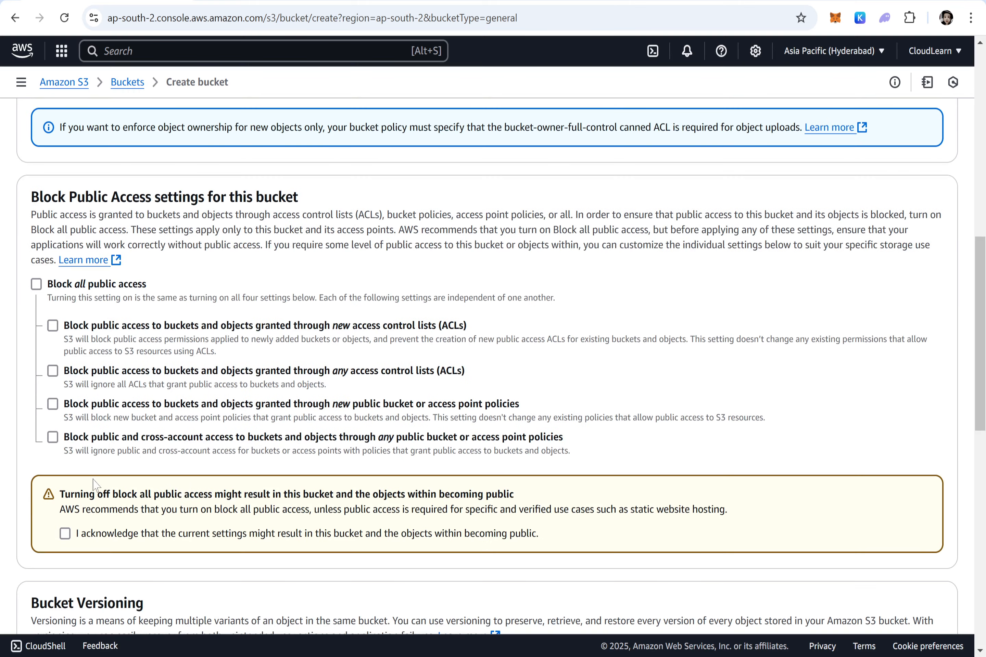
pyautogui.click(113, 536)
# Step: Set Bucket Versioning to Enable and create the bucket
pyautogui.scroll(-6, 210, 441)
pyautogui.moveTo(156, 313); pyautogui.dragTo(39, 302)
pyautogui.click(62, 398)
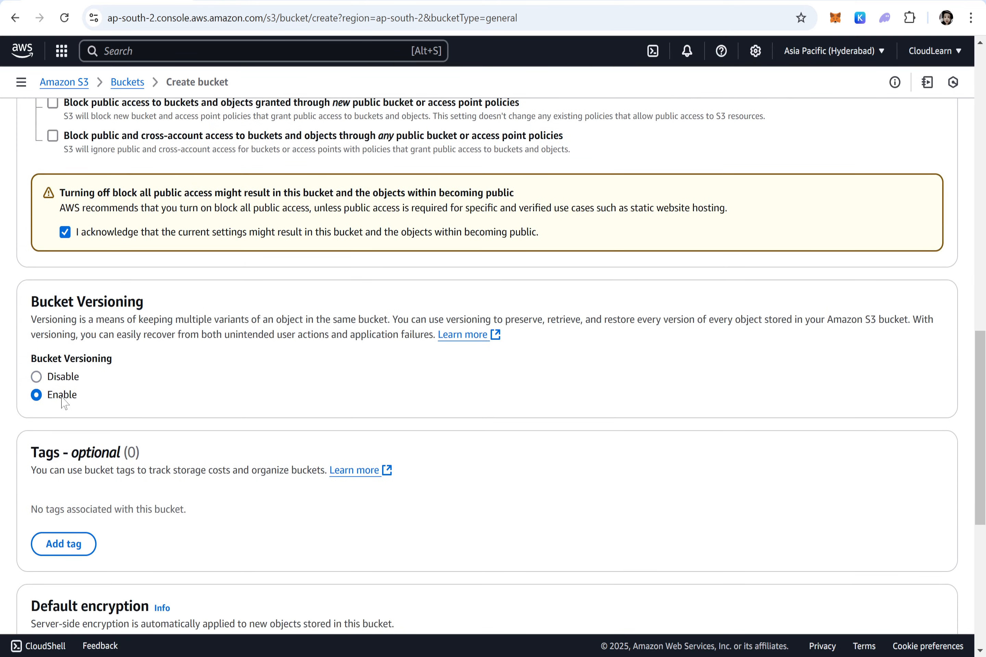
pyautogui.scroll(-8, 299, 403)
pyautogui.click(897, 594)
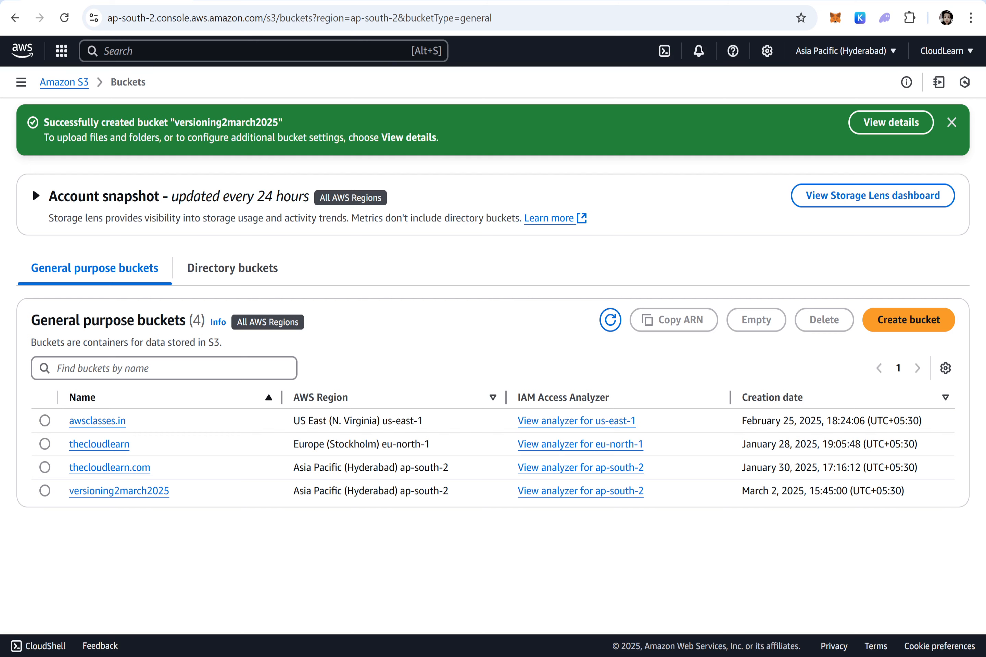
# Step: Switch back to the Notepad notes and start a numbered item "3." below item 2
pyautogui.hotkey('alt', 'Tab')
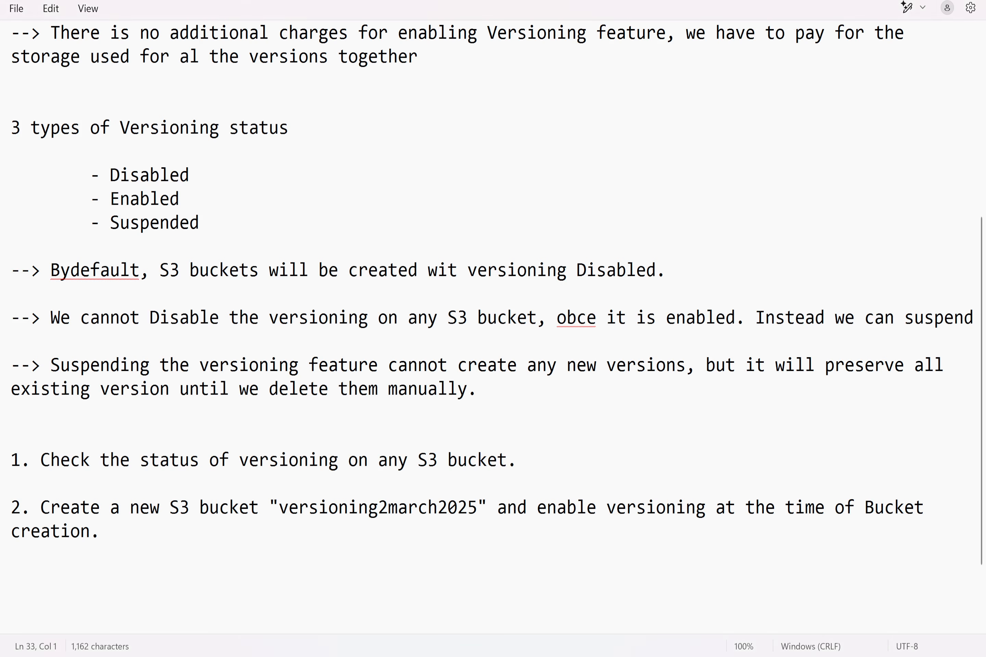
pyautogui.press('Up')
pyautogui.write('3. Cretae')
pyautogui.press('BackSpace')
pyautogui.press('BackSpace')
pyautogui.press('BackSpace')
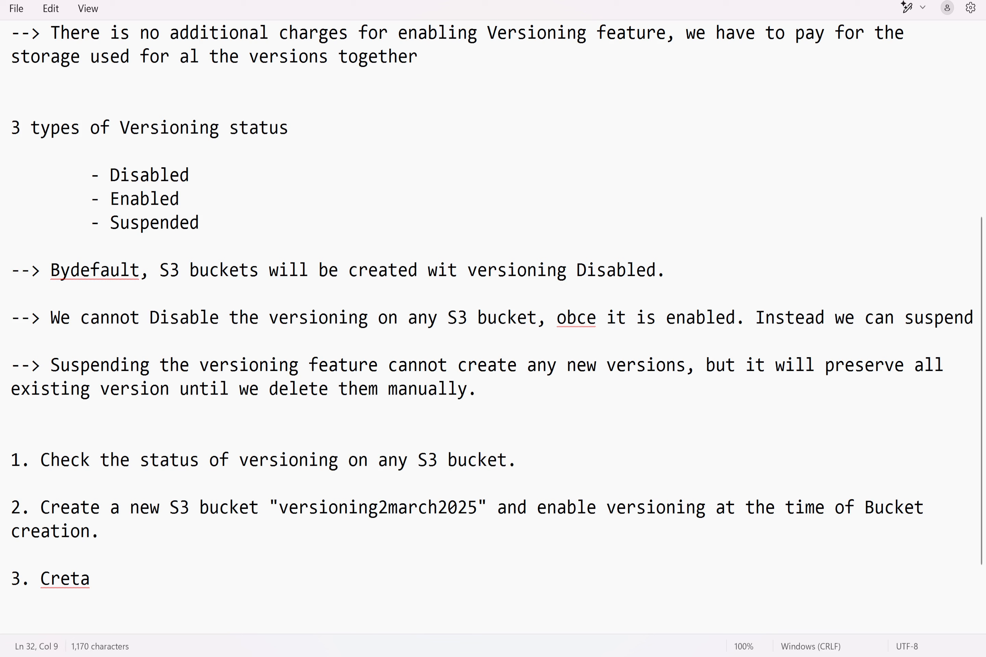
pyautogui.press('BackSpace')
pyautogui.press('BackSpace')
pyautogui.press('BackSpace')
pyautogui.press('BackSpace')
pyautogui.press('BackSpace')
pyautogui.press('BackSpace')
# Step: Write "Upload a new object "File1.txt" into the S3 bucket as a Public object" as the text of item 3
pyautogui.write('Upload a new ')
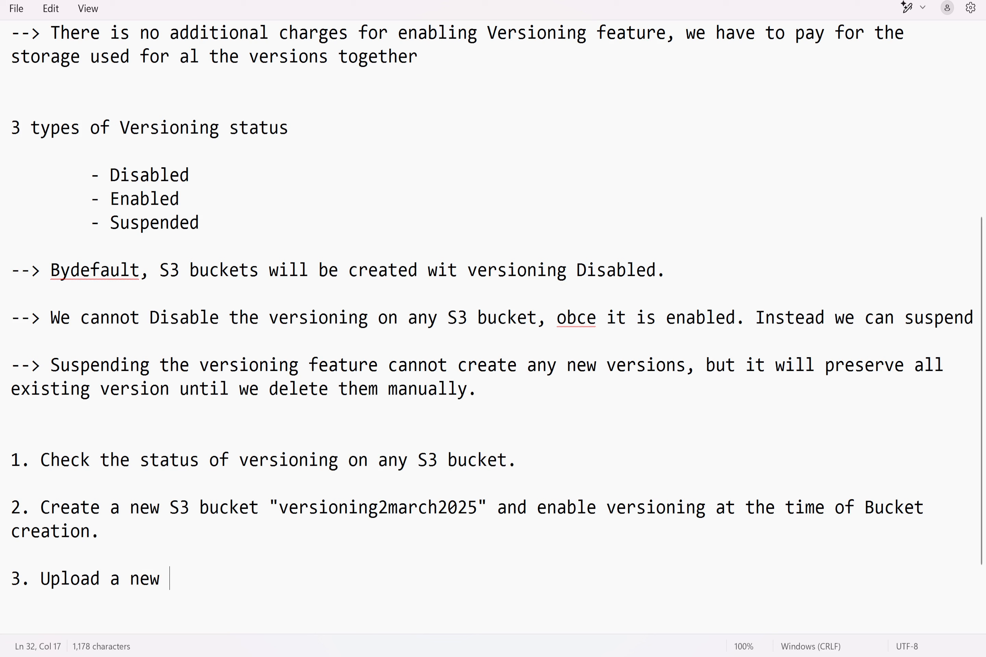
pyautogui.write('object "')
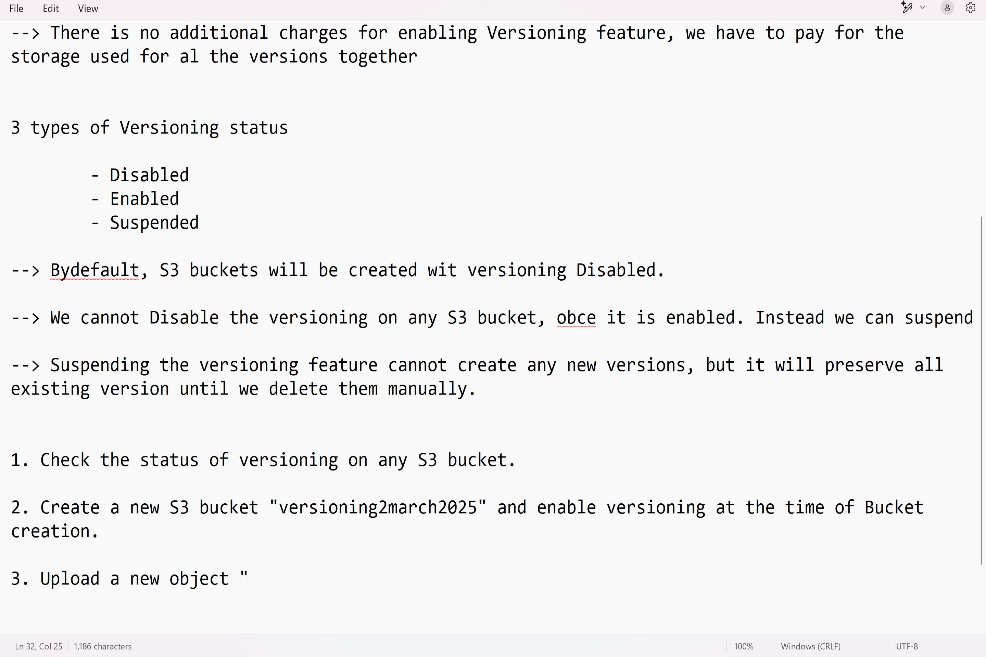
pyautogui.write('File1.txt" into th')
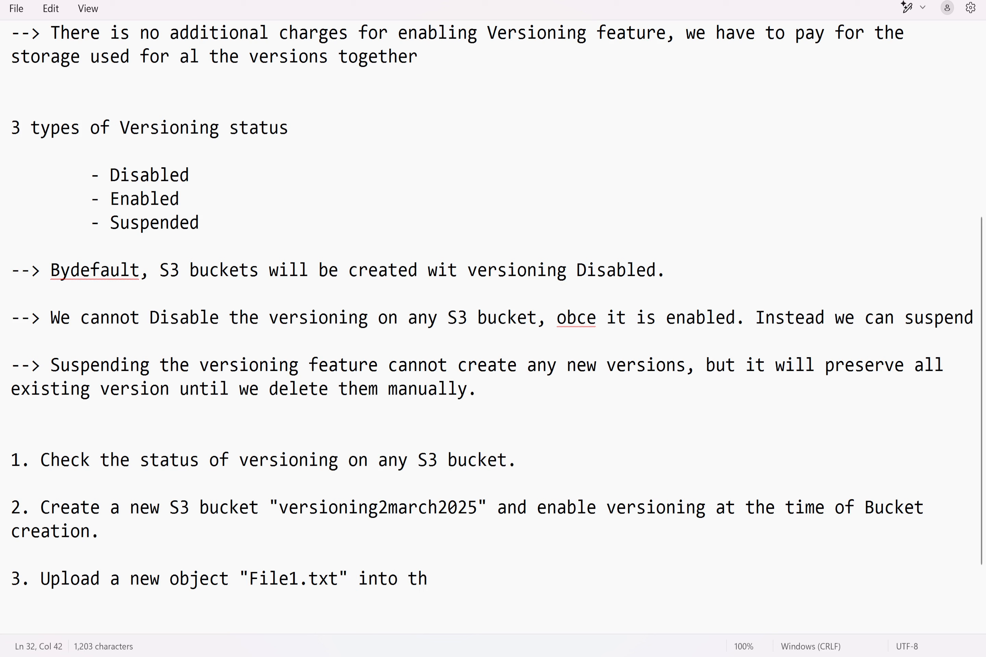
pyautogui.write('e S3 bucket a')
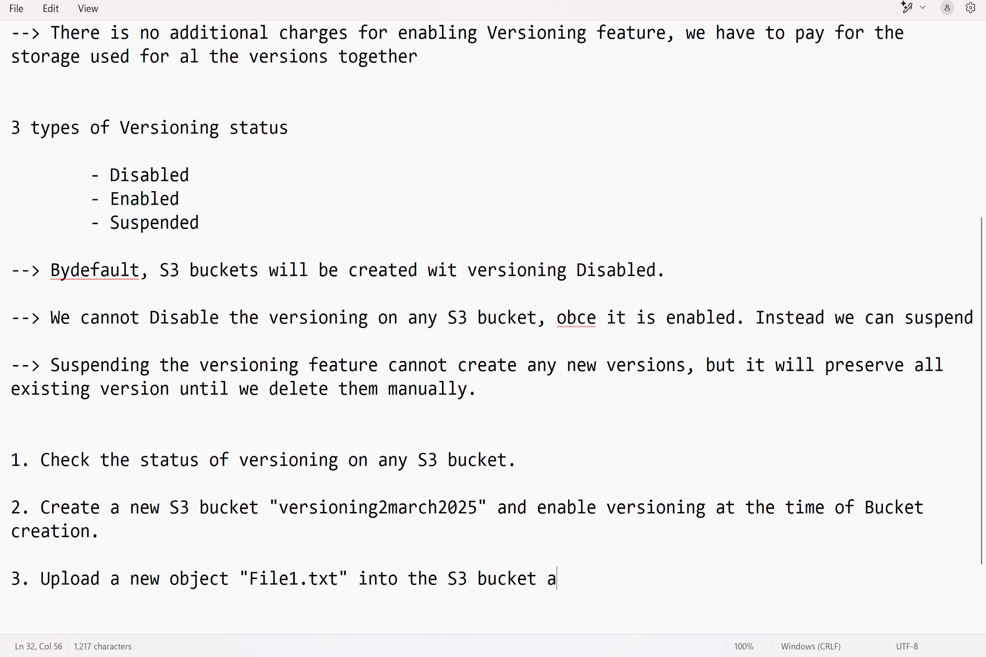
pyautogui.write('s a Public')
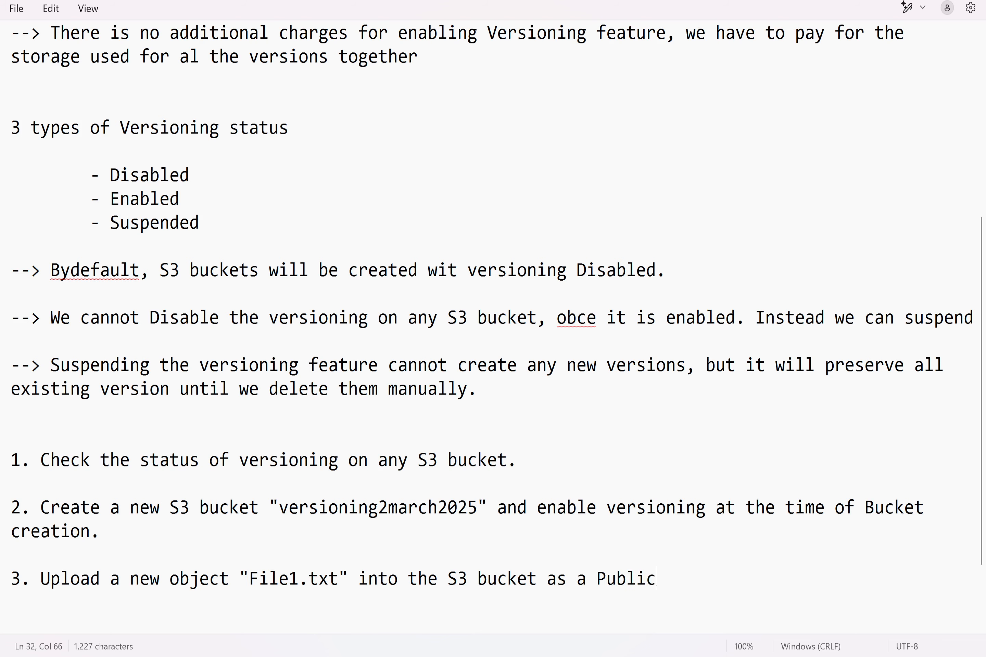
pyautogui.write(' object')
# Step: Below item 3, after a blank line, add the indented line "Hi All" followed by a tab and "--> Current Version"
pyautogui.press('Return')
pyautogui.press('Return')
pyautogui.press('Tab')
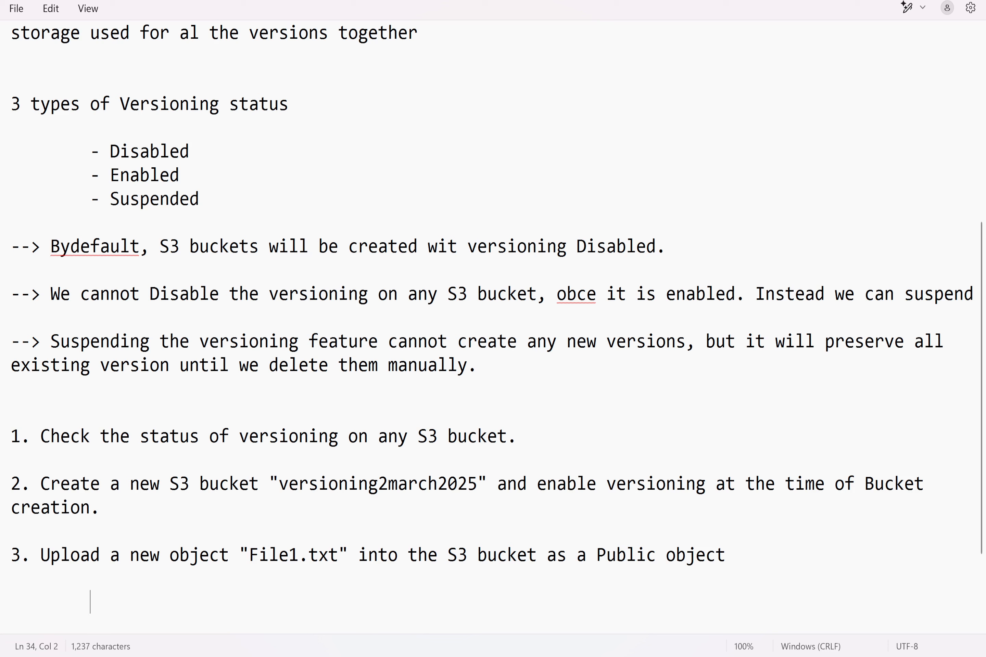
pyautogui.write('Hi All')
pyautogui.press('Tab')
pyautogui.write('--')
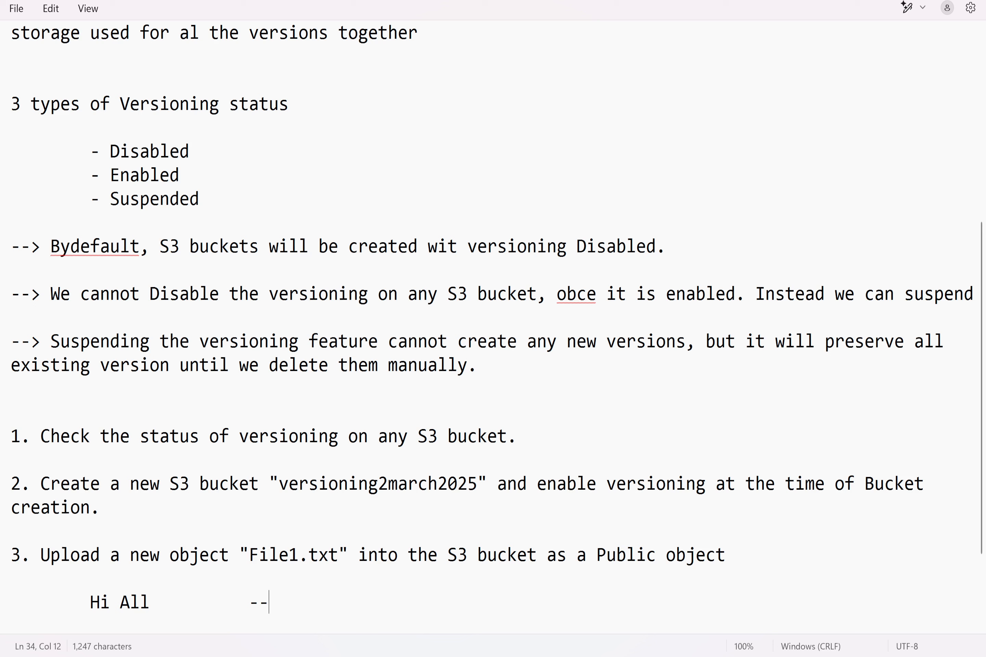
pyautogui.write('> Current Ve')
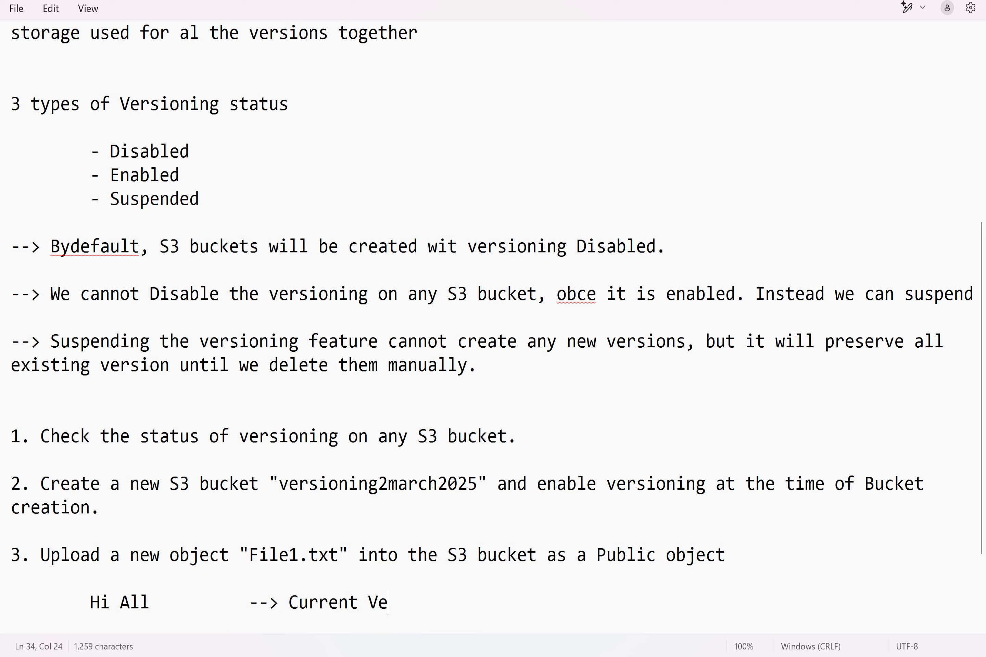
pyautogui.write('rsion.')
# Step: Switch to the desktop, create a new text document named File1.txt, and enter "Hi All" as its content
pyautogui.press('super+d')
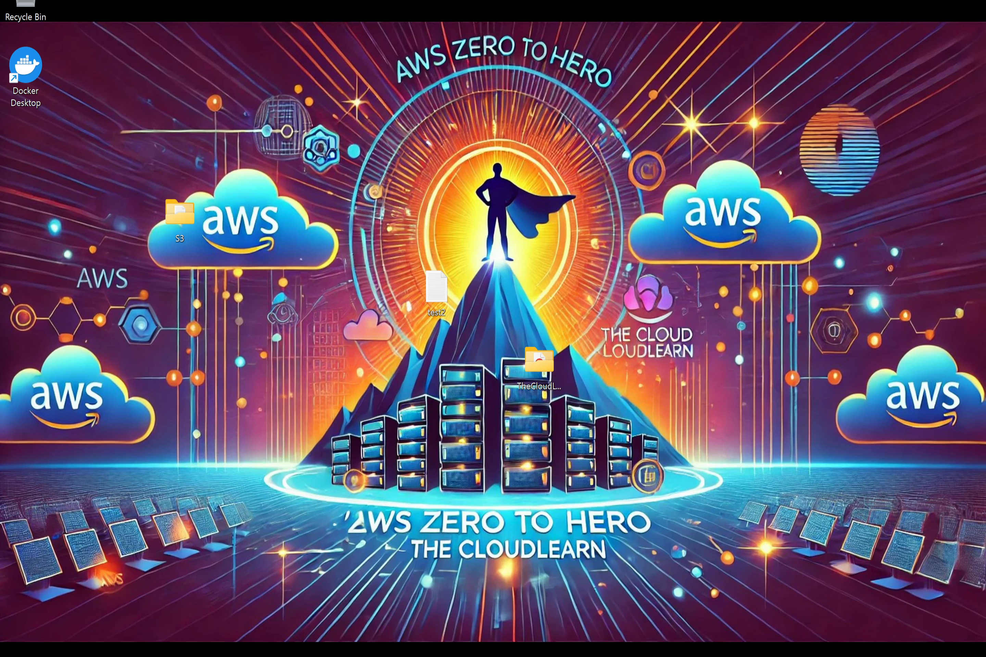
pyautogui.rightClick(227, 270)
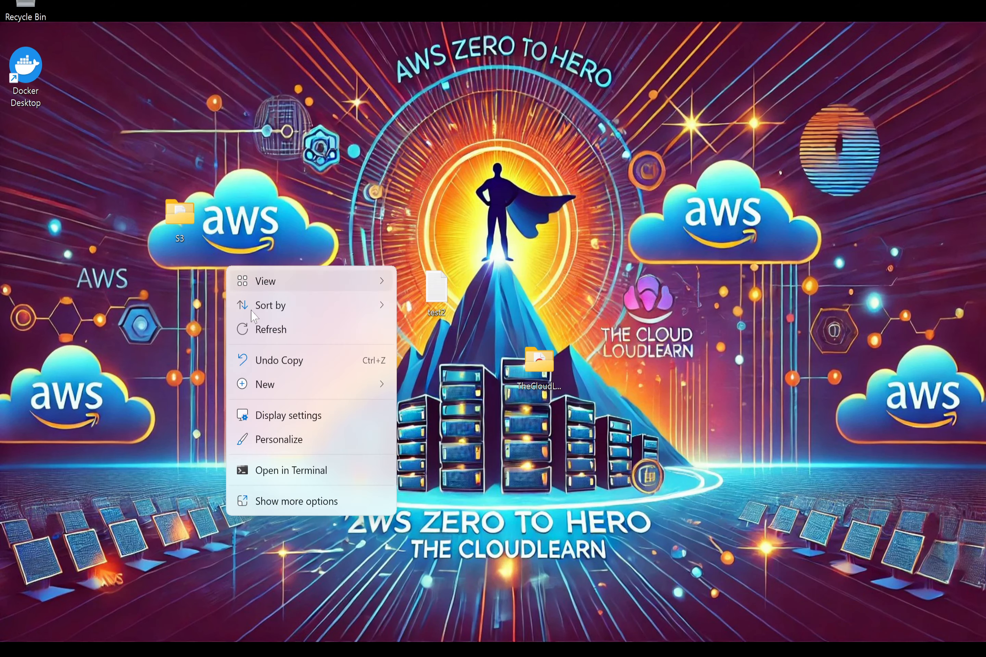
pyautogui.moveTo(348, 384)
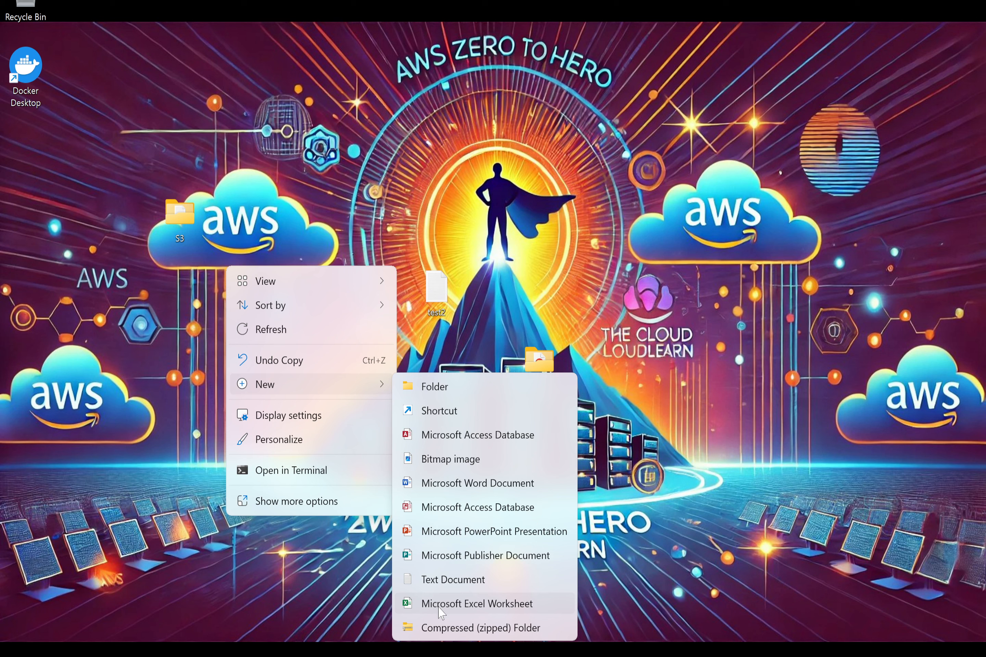
pyautogui.click(442, 581)
pyautogui.write('File1.txt')
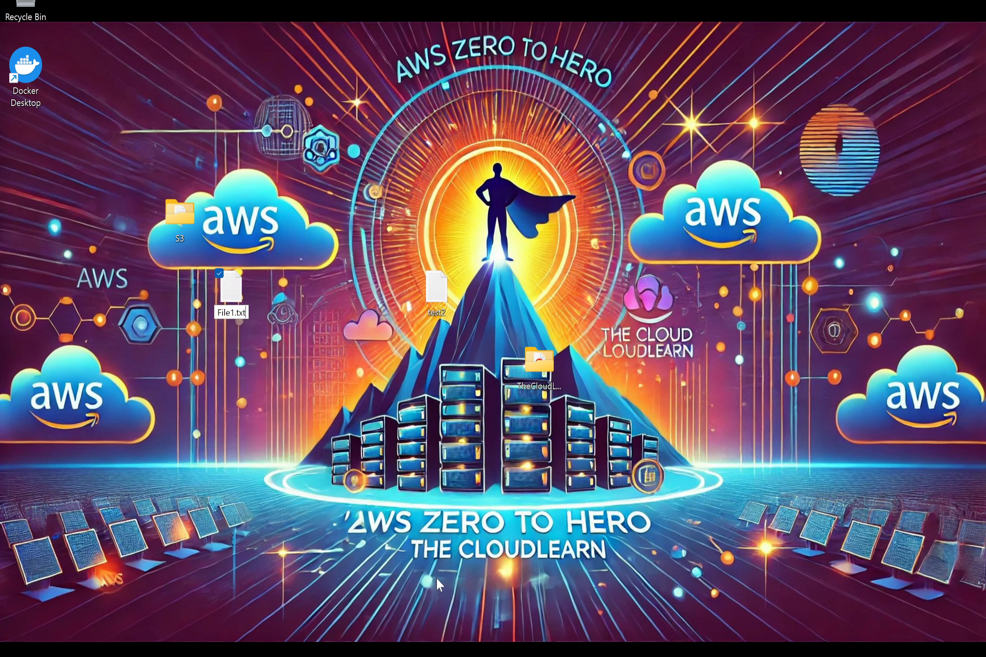
pyautogui.press('Return')
pyautogui.press('Return')
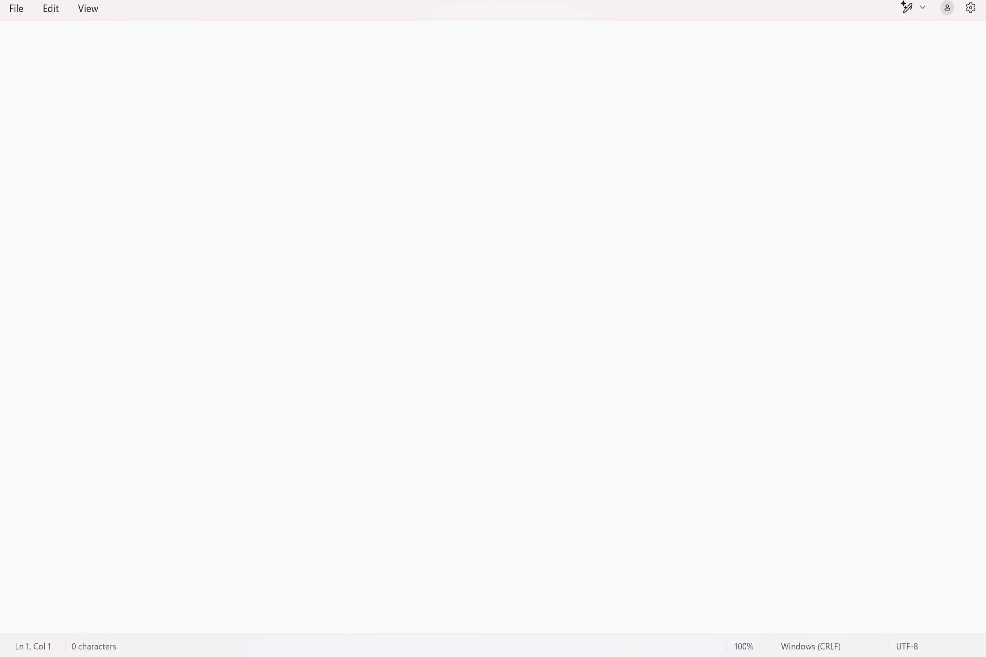
pyautogui.write('Hi All')
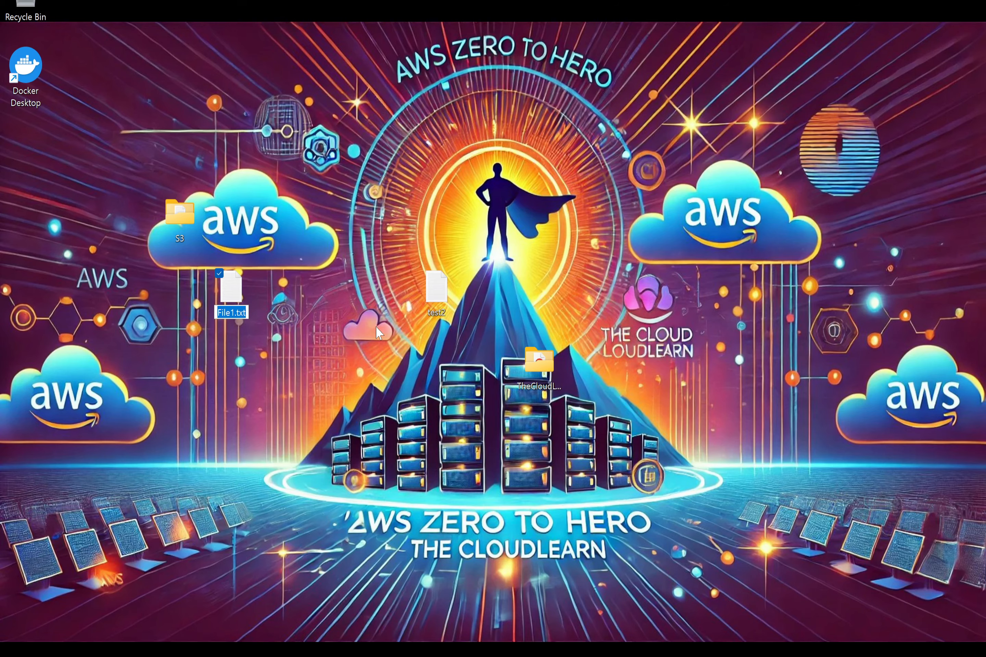
# Step: Rename the File1.txt document on the desktop to File1 and open it to check its content
pyautogui.press('Right')
pyautogui.press('BackSpace')
pyautogui.press('BackSpace')
pyautogui.press('BackSpace')
pyautogui.press('BackSpace')
pyautogui.press('Return')
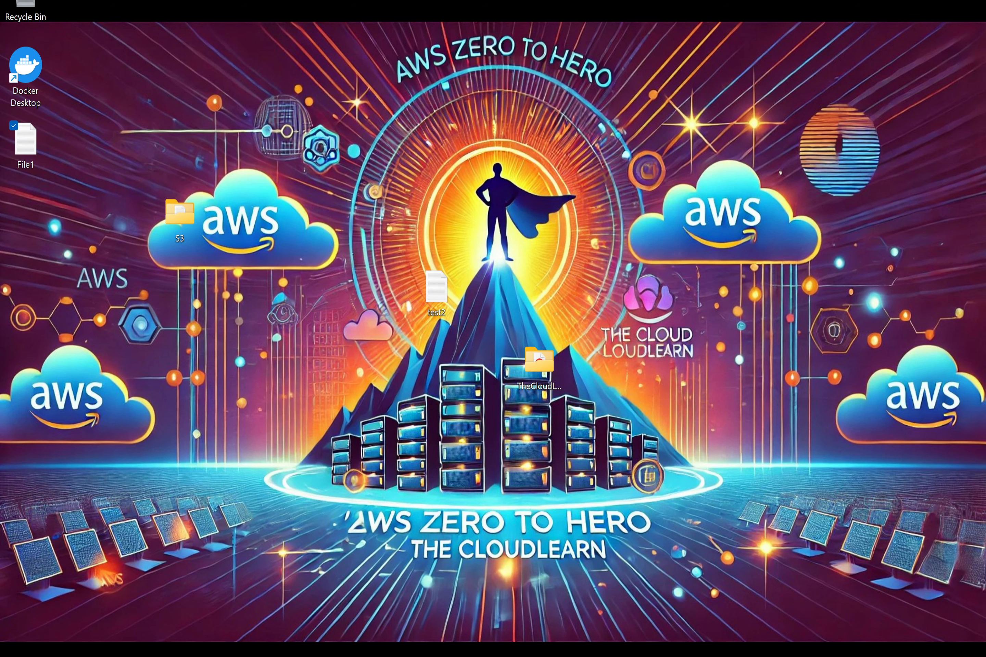
pyautogui.press('Return')
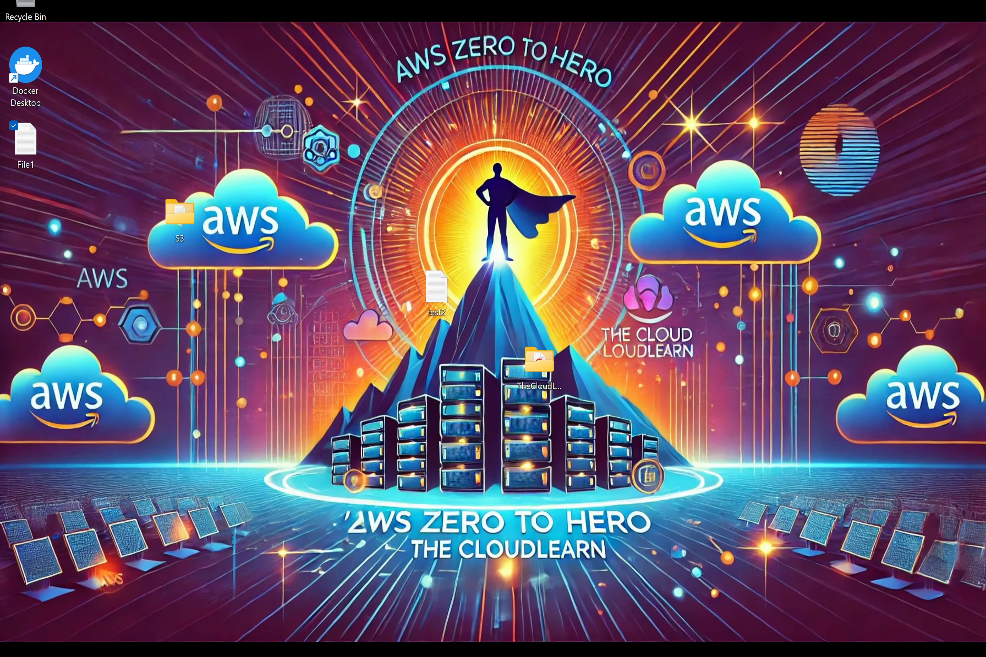
# Step: Switch to the S3 console, open the versioning2march2025 bucket, and add File1.txt from the desktop to a new upload
pyautogui.moveTo(511, 653)
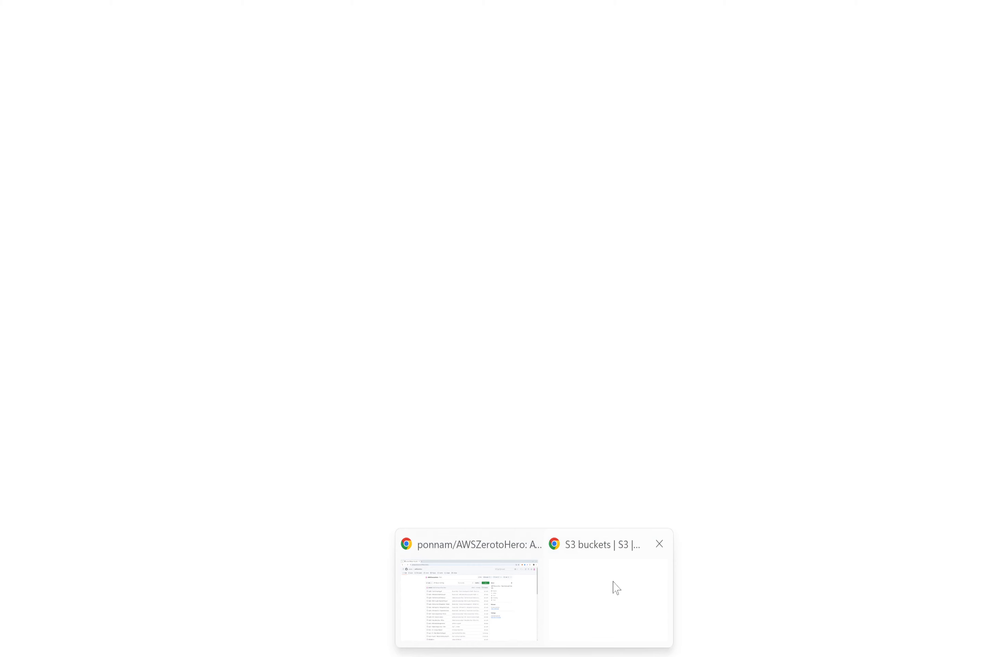
pyautogui.click(615, 588)
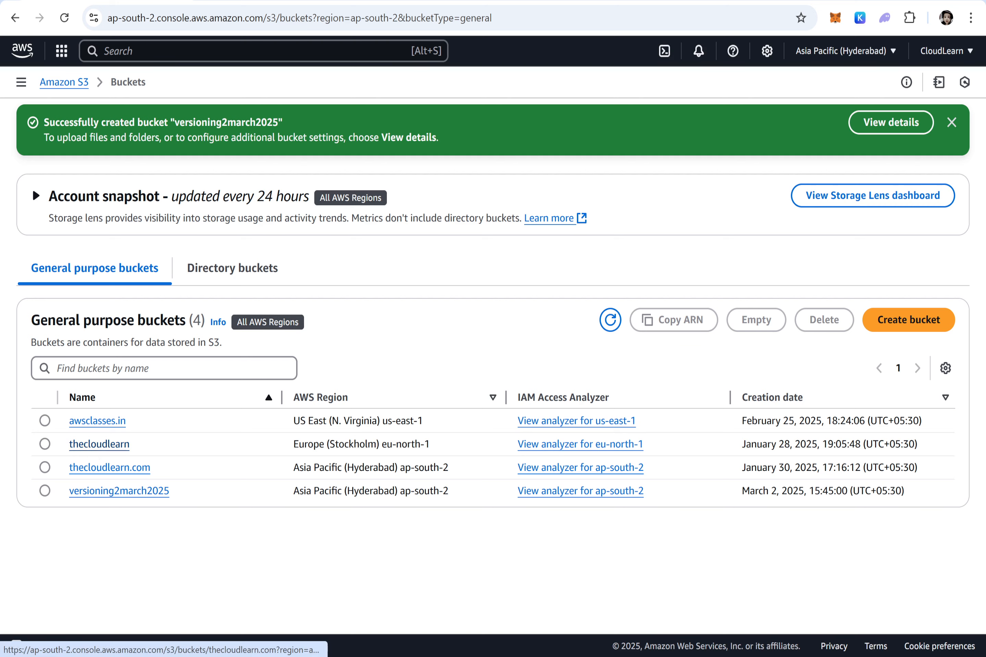
pyautogui.click(111, 493)
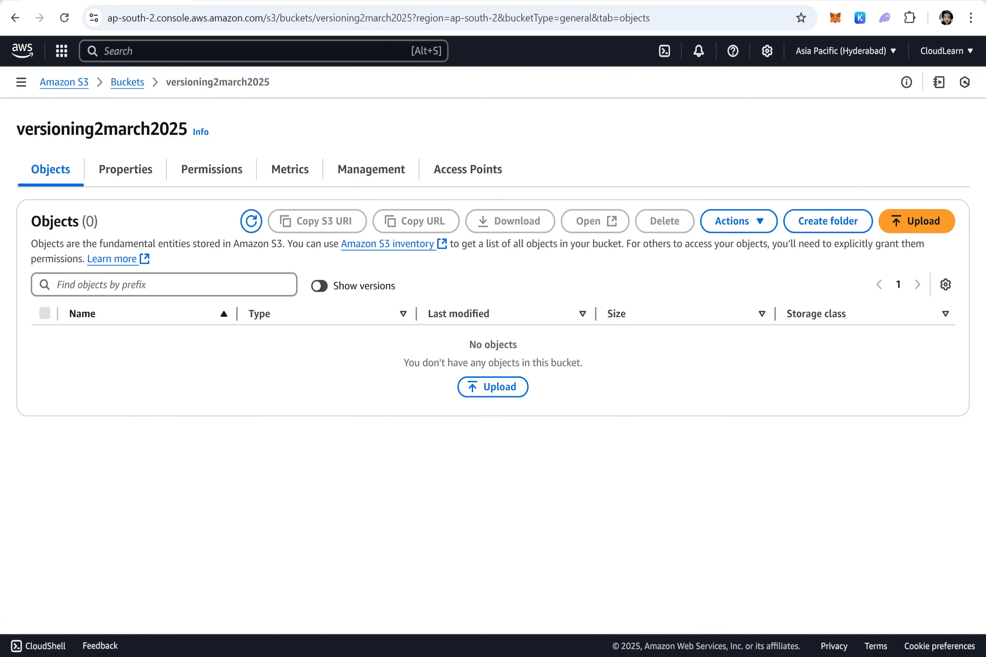
pyautogui.click(915, 221)
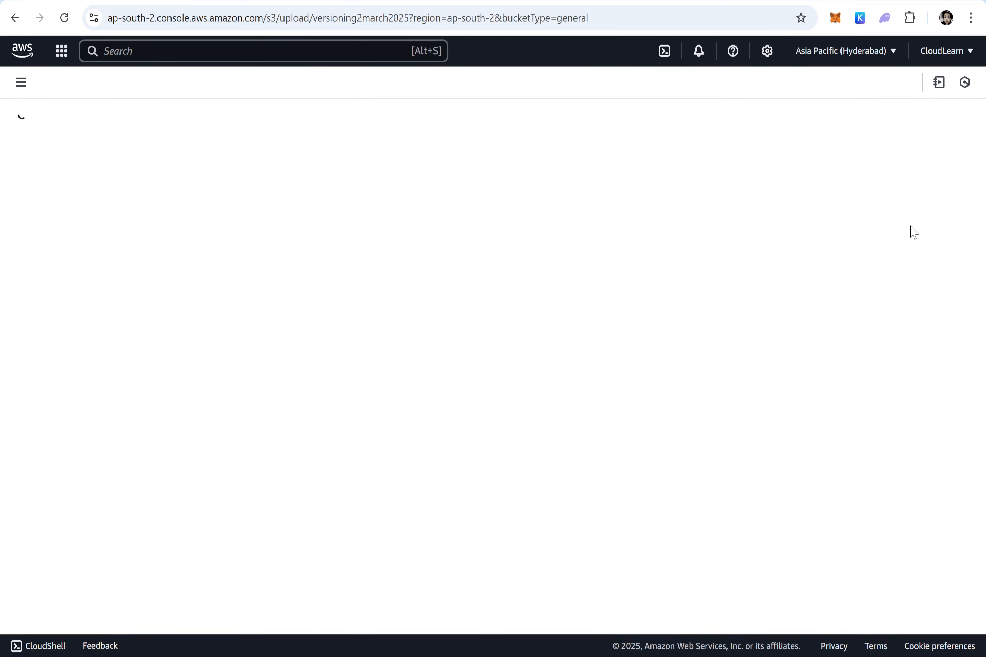
pyautogui.click(813, 259)
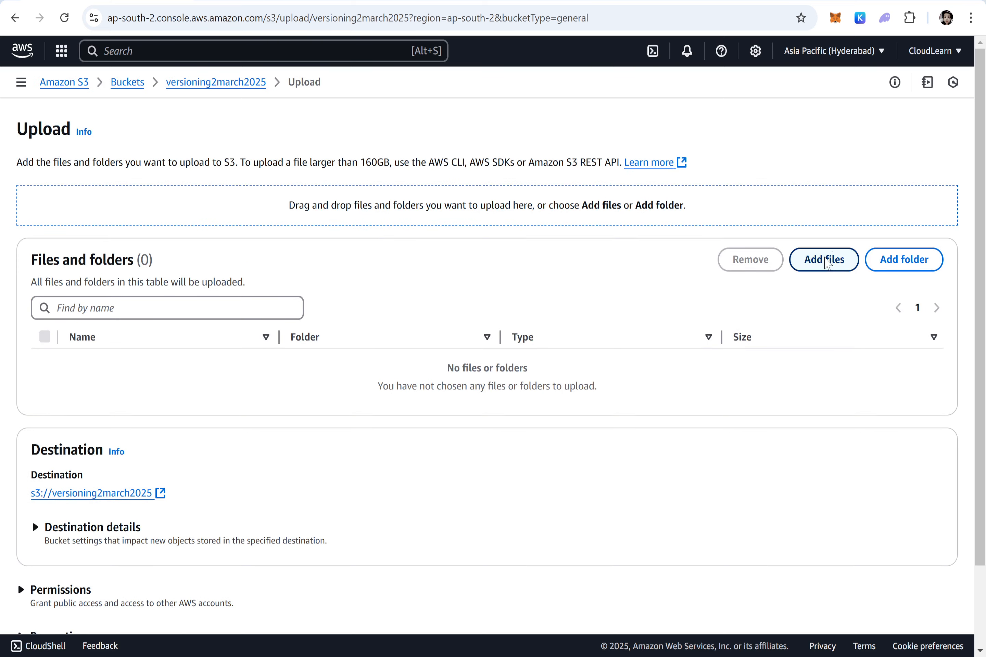
pyautogui.click(59, 139)
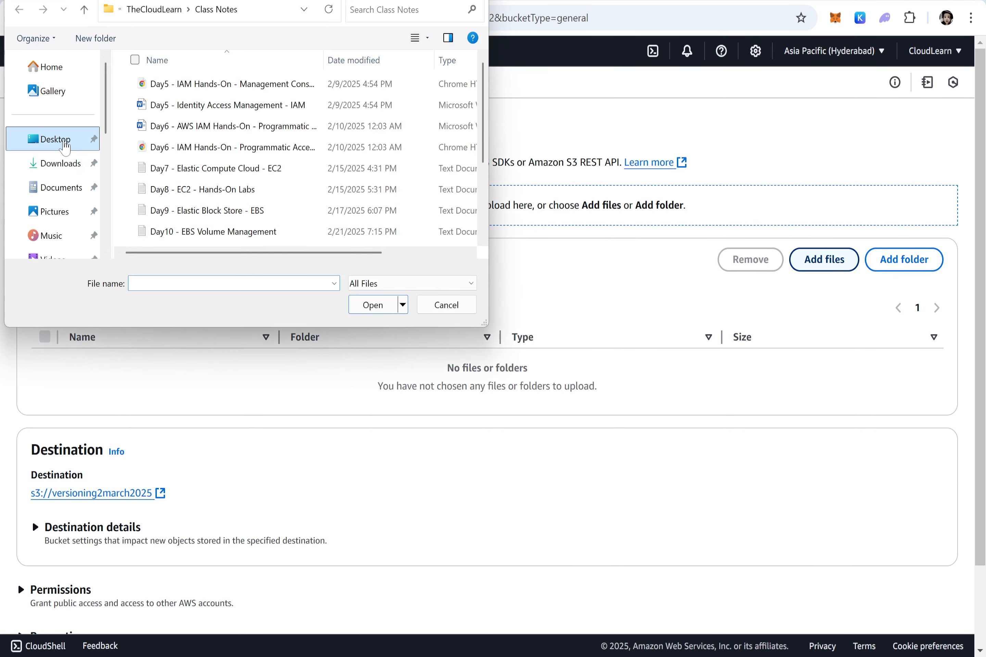
pyautogui.doubleClick(166, 147)
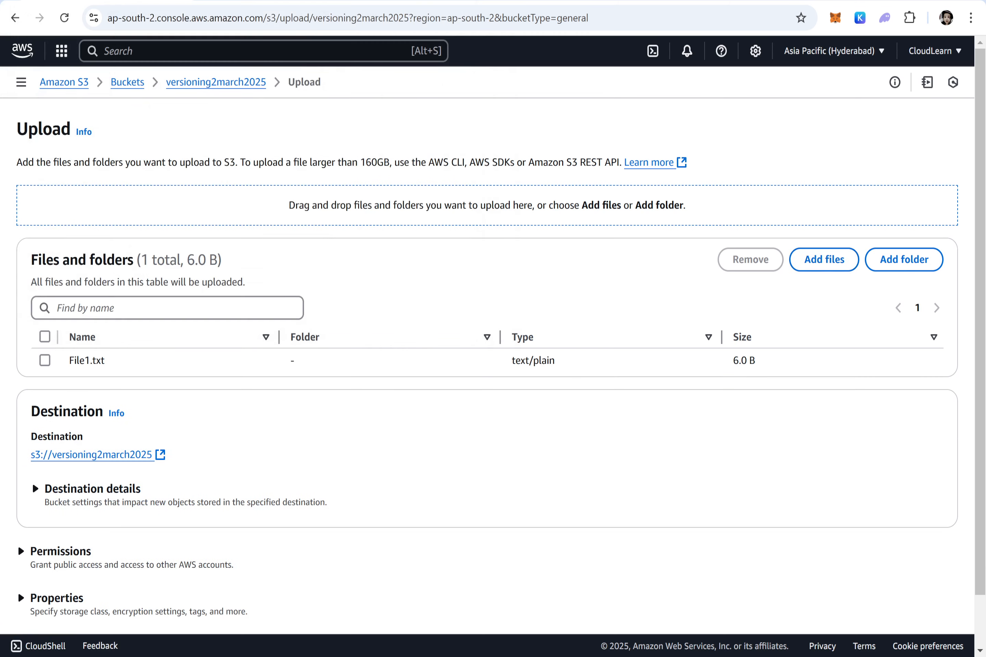
# Step: Grant public-read access to File1.txt through the predefined ACLs, acknowledge the risk, and upload it
pyautogui.scroll(-2, 154, 457)
pyautogui.click(53, 501)
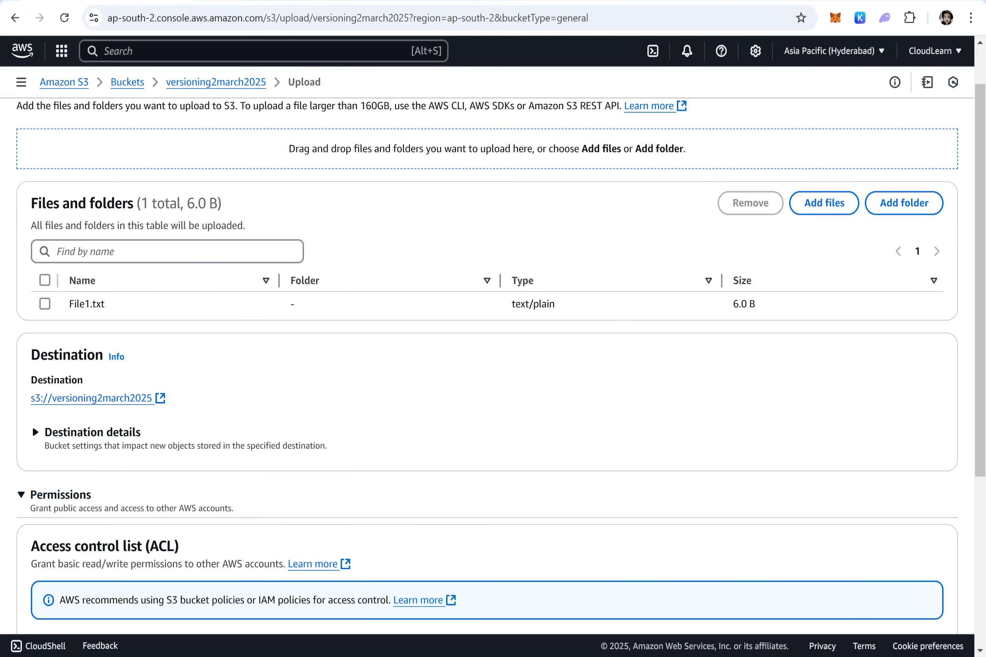
pyautogui.scroll(-5, 101, 480)
pyautogui.click(100, 480)
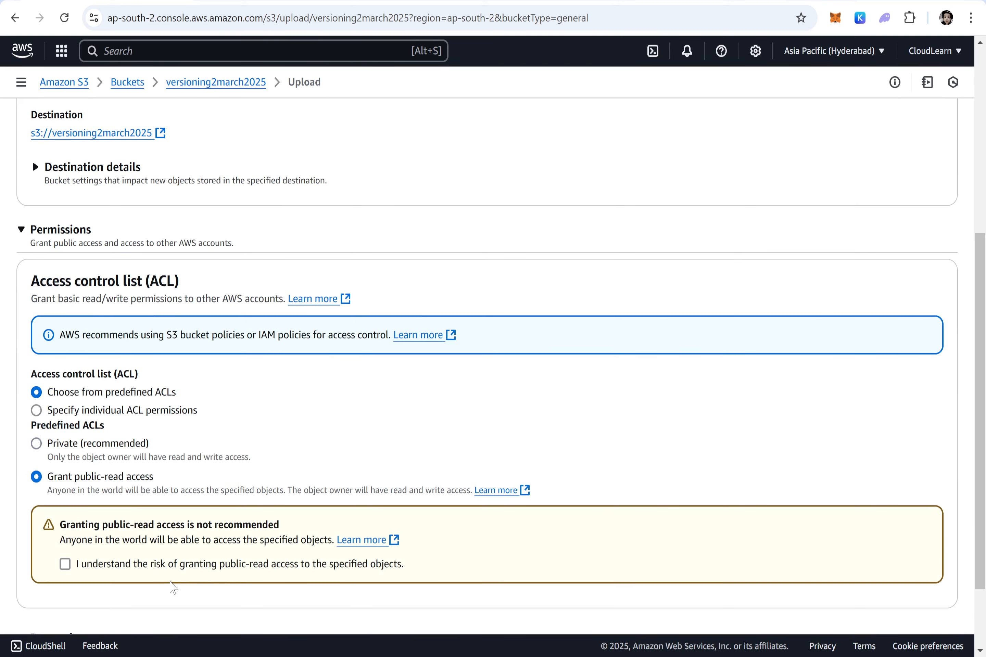
pyautogui.click(173, 569)
pyautogui.scroll(-2, 981, 522)
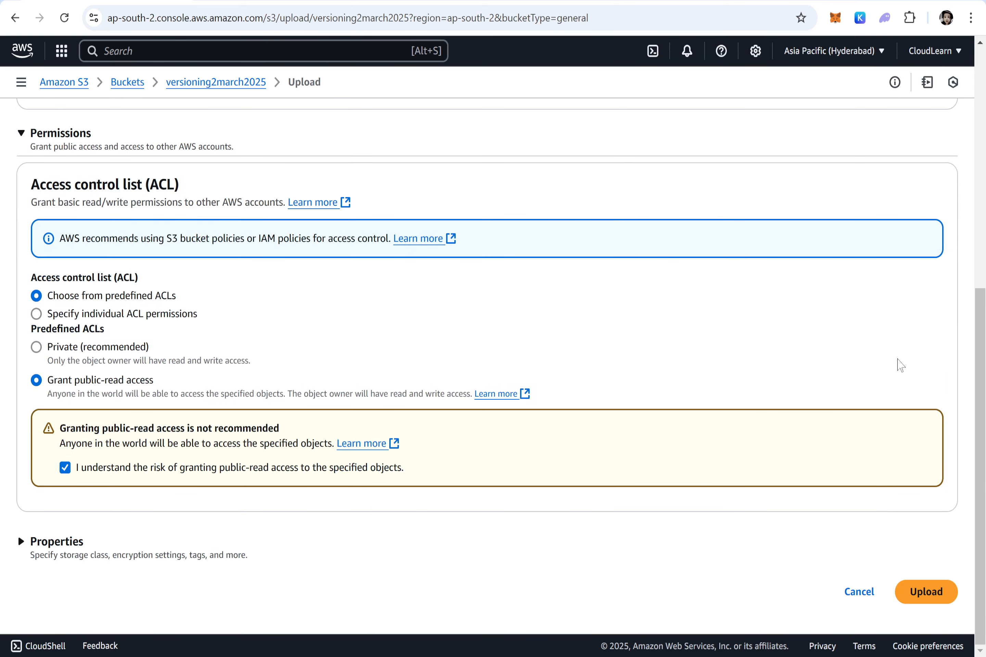
pyautogui.click(931, 591)
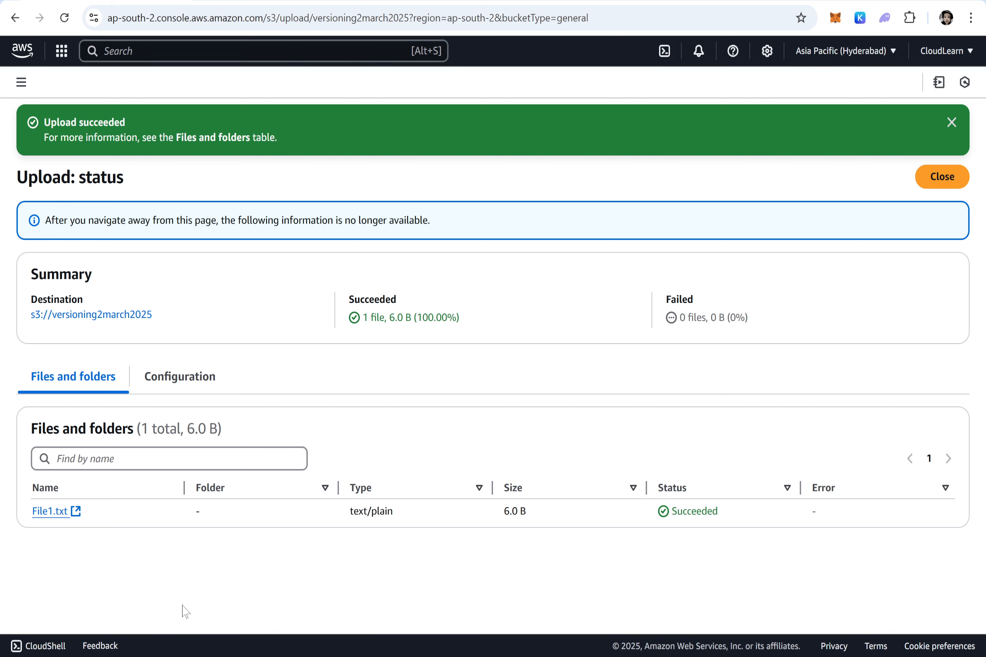
# Step: Copy the object URL of the uploaded File1.txt and open it in a new browser tab to check its content
pyautogui.click(941, 177)
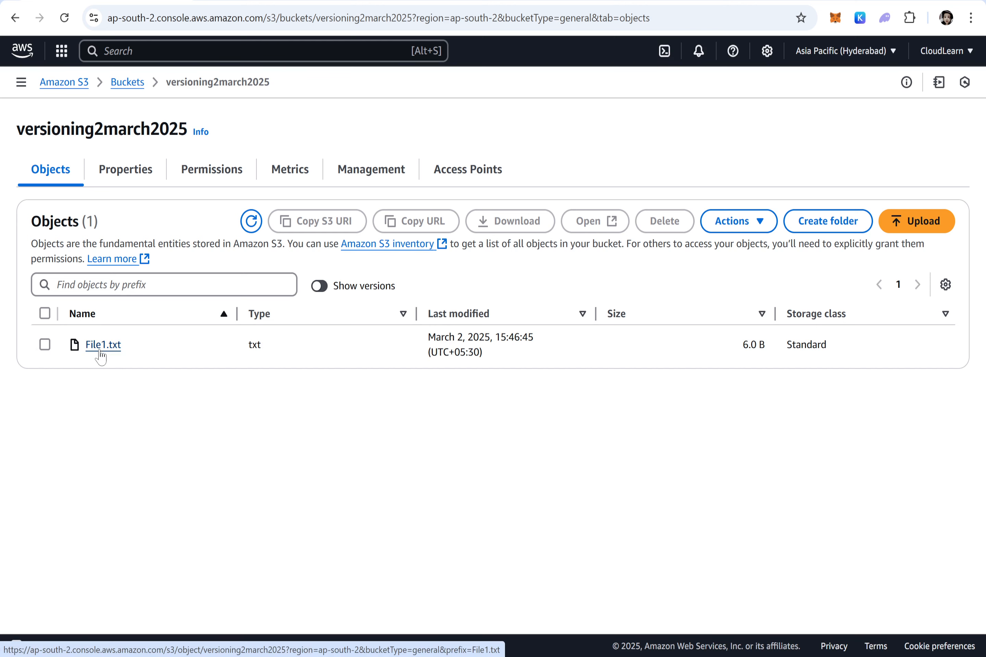
pyautogui.click(100, 350)
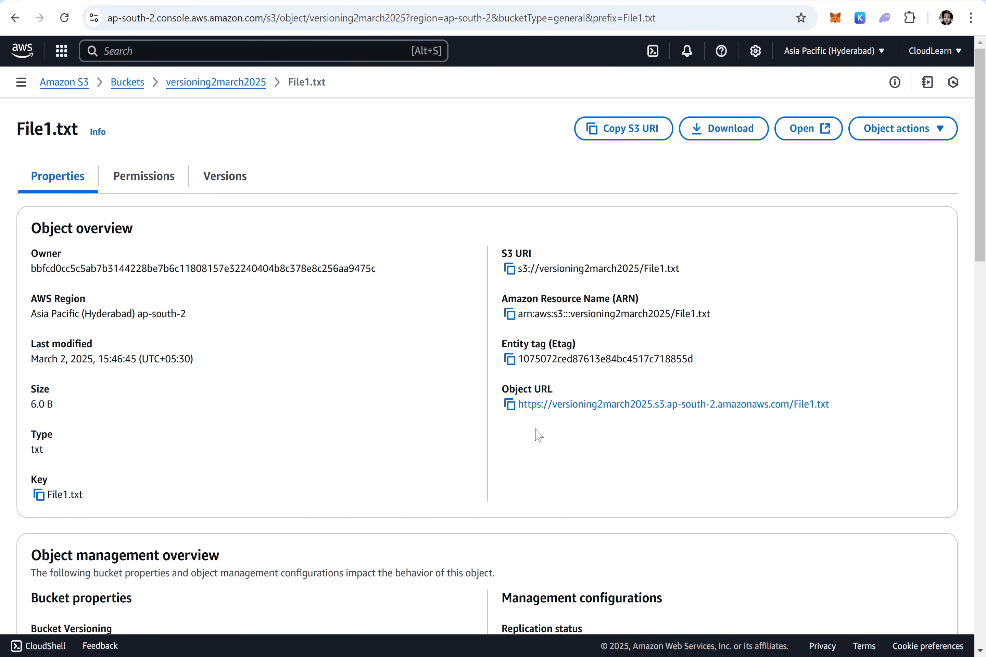
pyautogui.click(509, 404)
pyautogui.hotkey('ctrl', 't')
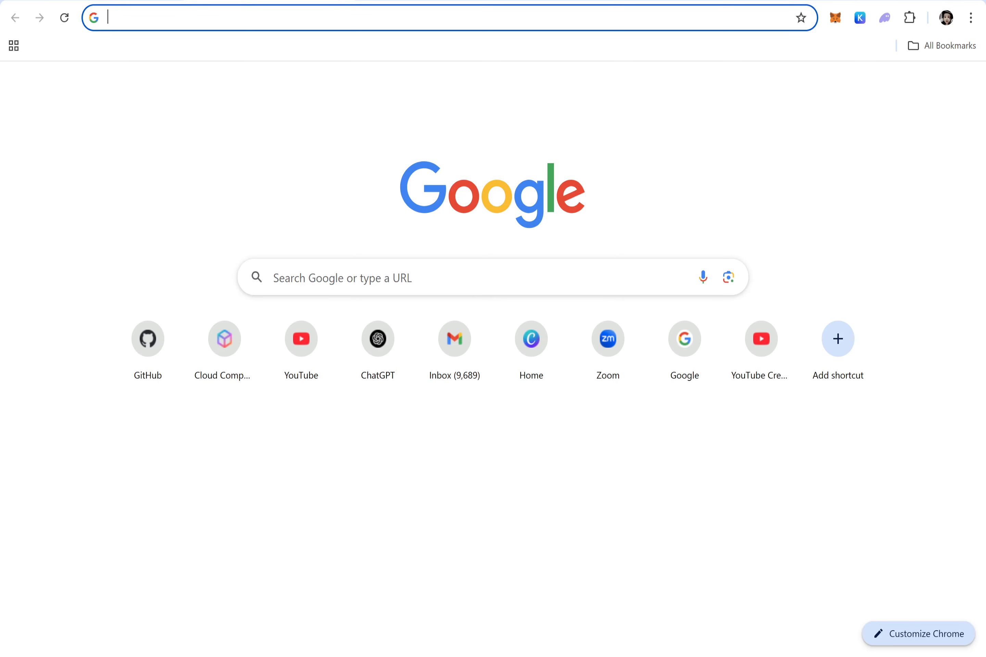
pyautogui.hotkey('ctrl', 'v')
pyautogui.press('Return')
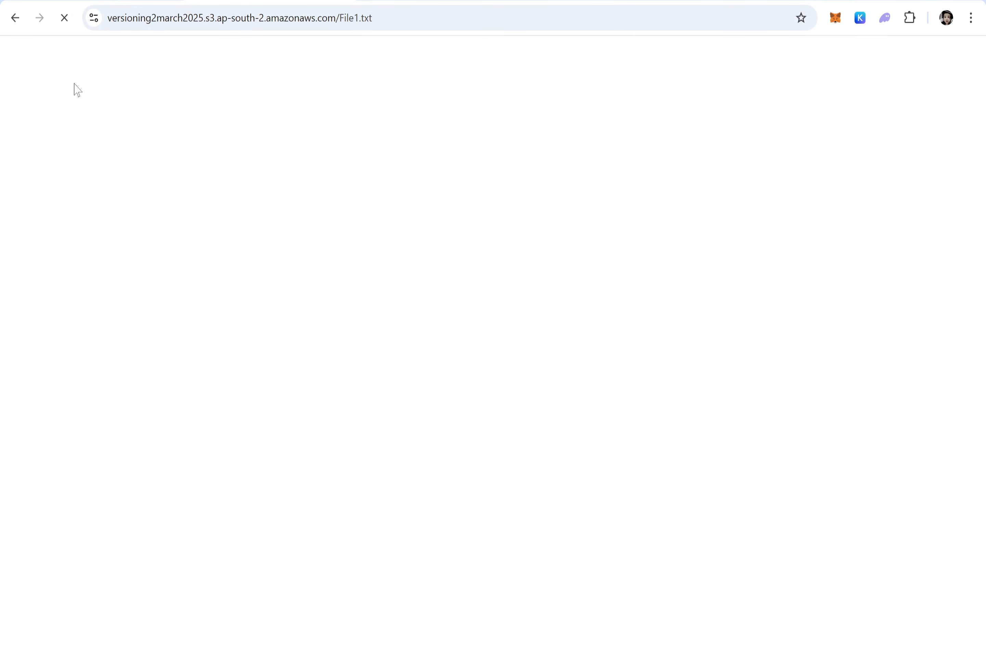
pyautogui.moveTo(44, 53); pyautogui.dragTo(0, 53)
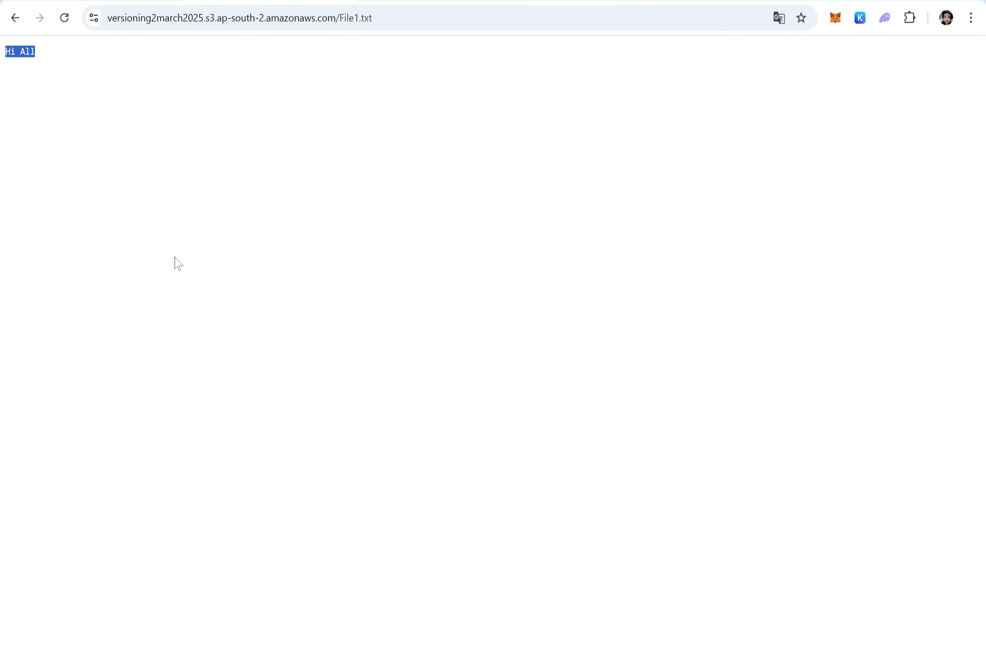
pyautogui.click(170, 0)
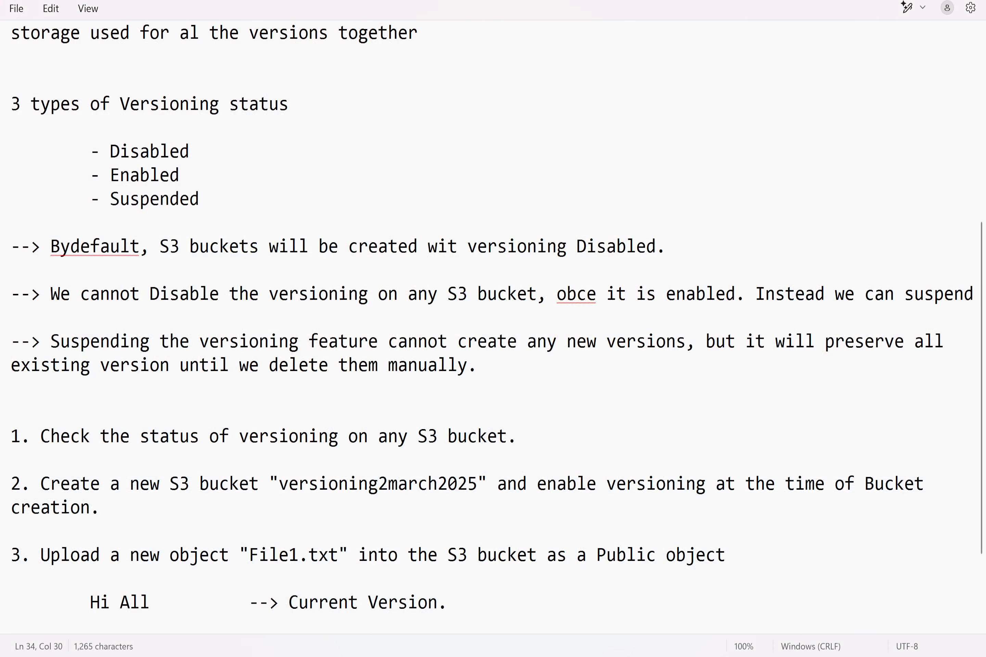
# Step: In the notes, add item 4 after two blank lines, reading "Edit the object "file1.txt" and reupload into S3 bucket"
pyautogui.press('Return')
pyautogui.press('Return')
pyautogui.press('Return')
pyautogui.write('4. ')
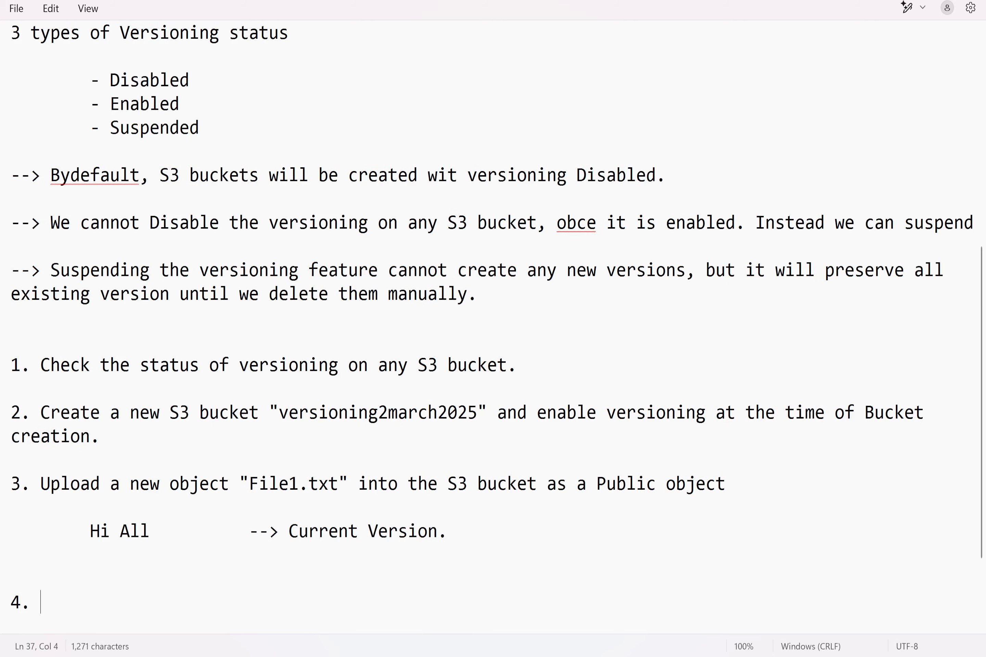
pyautogui.write('Edit the obje')
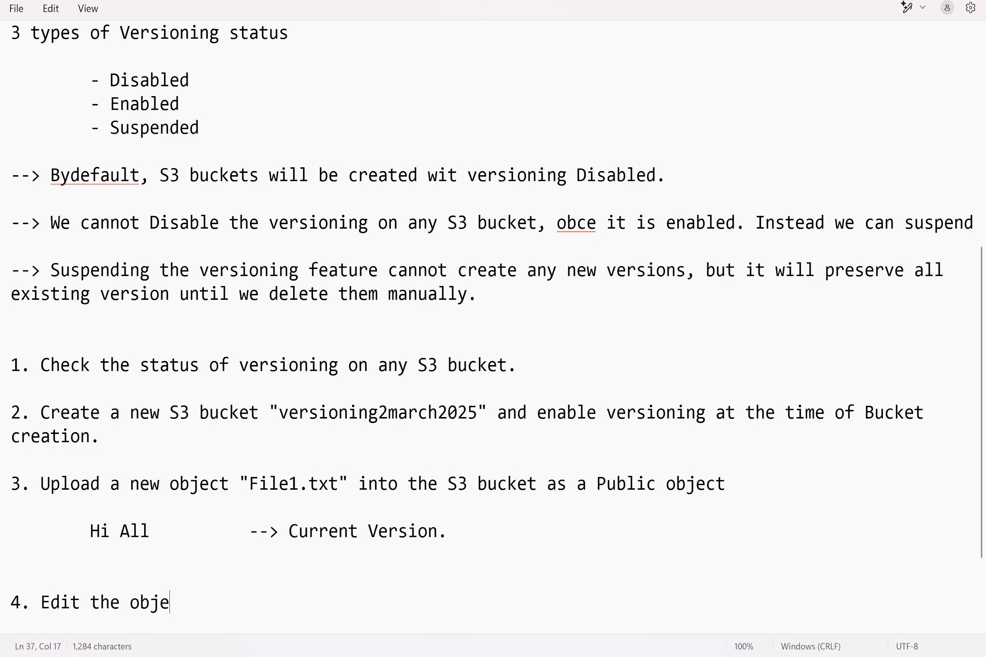
pyautogui.write('t')
pyautogui.press('BackSpace')
pyautogui.press('BackSpace')
pyautogui.press('BackSpace')
pyautogui.write('ect "file1.')
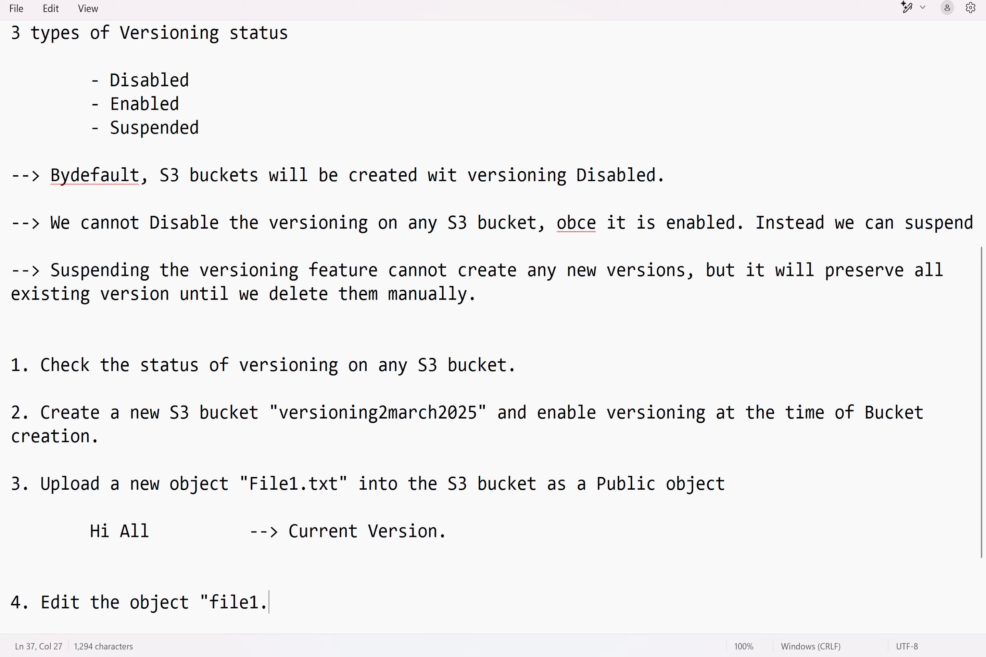
pyautogui.write('txt" and reupload in')
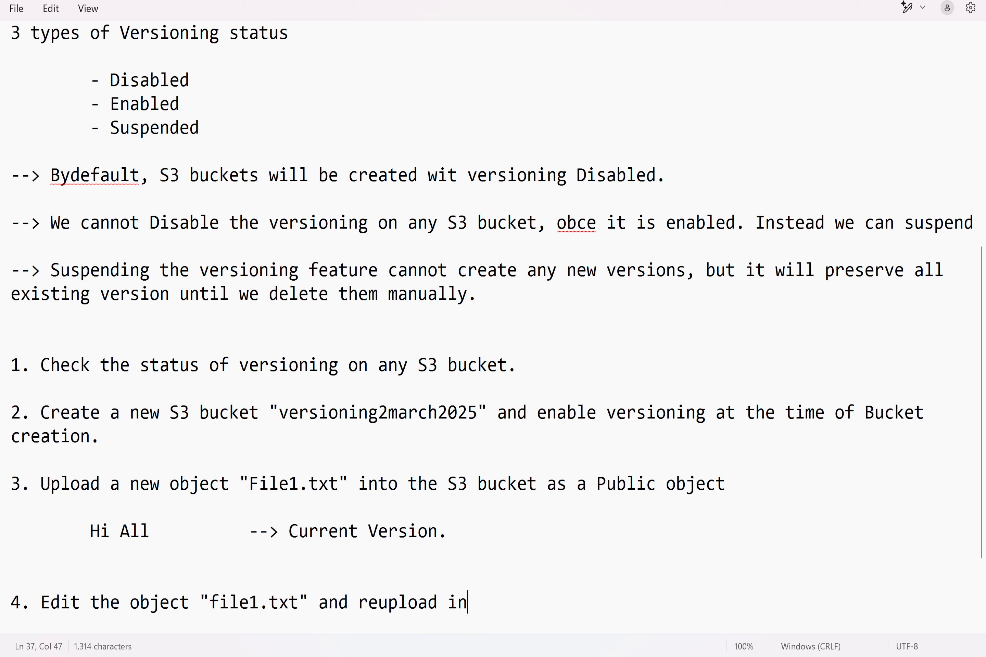
pyautogui.write('to S3 bucket')
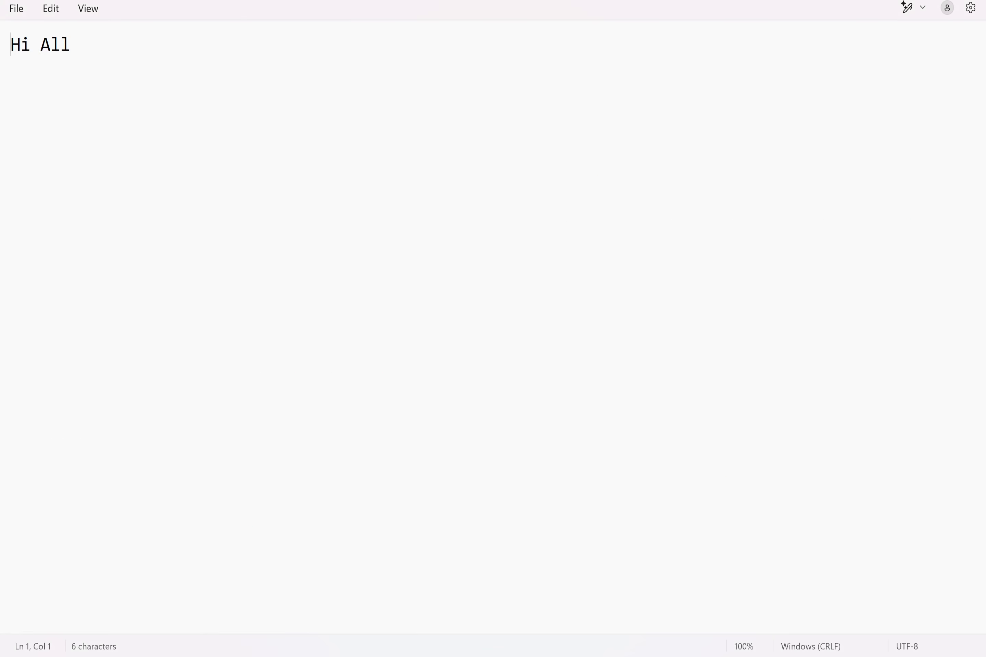
# Step: Replace the whole content of the File1 text document with "Hi Everyone"
pyautogui.hotkey('ctrl', 'a')
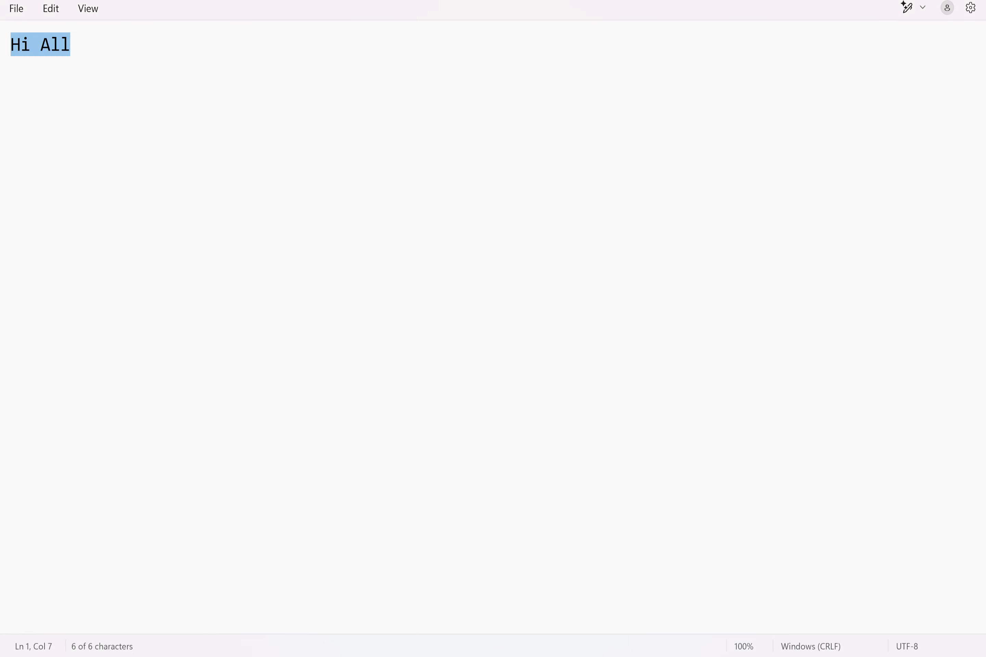
pyautogui.write('Hi Everyone')
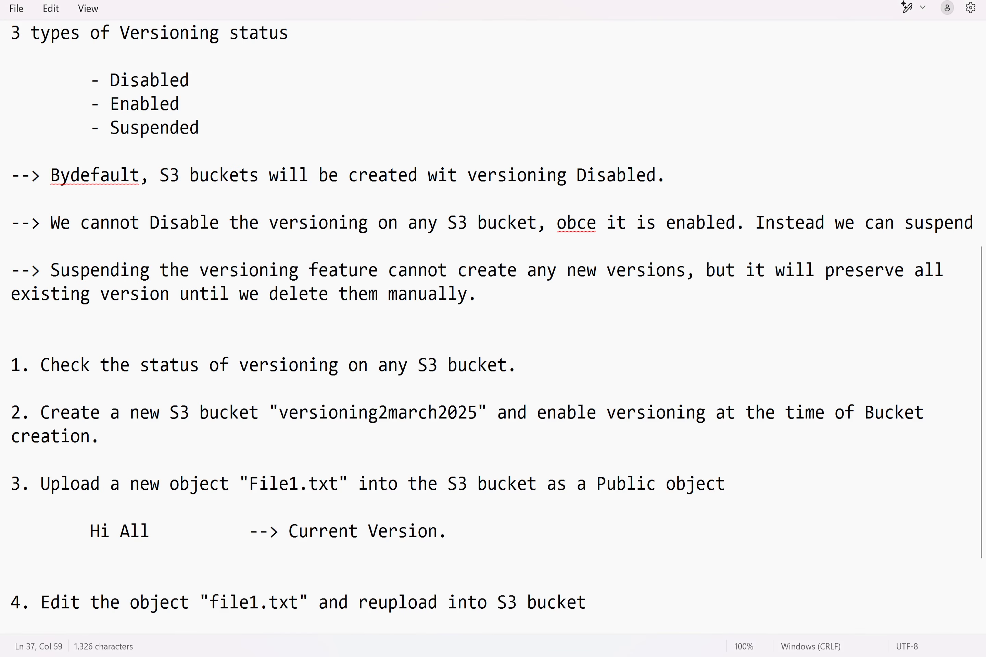
# Step: In the notes, after a blank line below item 4, add the indented line "Hi All", two tabs, and "--> Previous Version"
pyautogui.scroll(-2, 497, 321)
pyautogui.press('Return')
pyautogui.press('Return')
pyautogui.press('Tab')
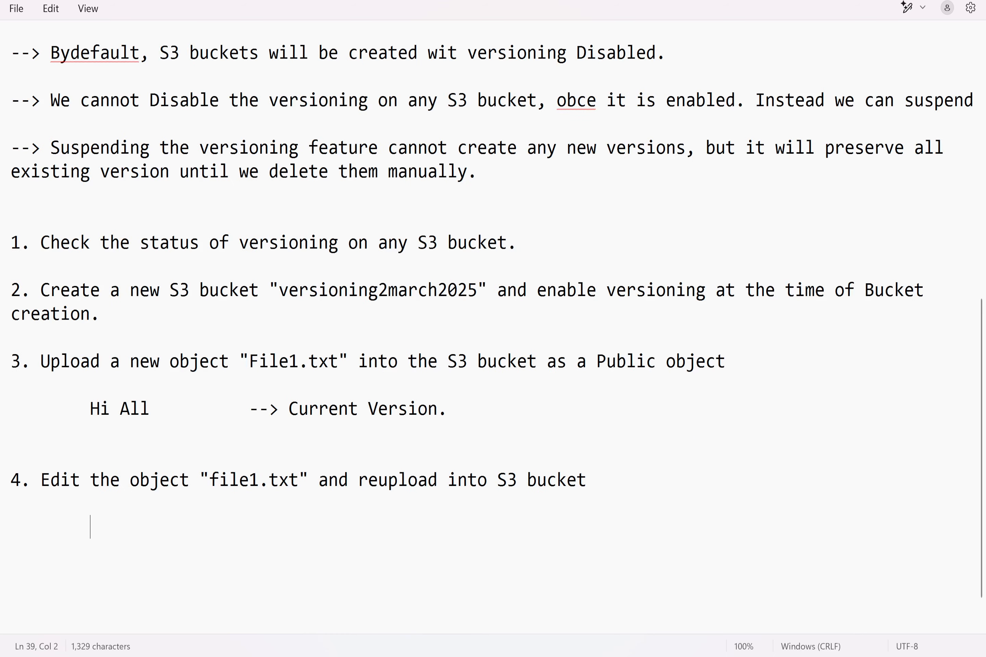
pyautogui.write('Hi All')
pyautogui.press('Tab')
pyautogui.press('Tab')
pyautogui.write('--')
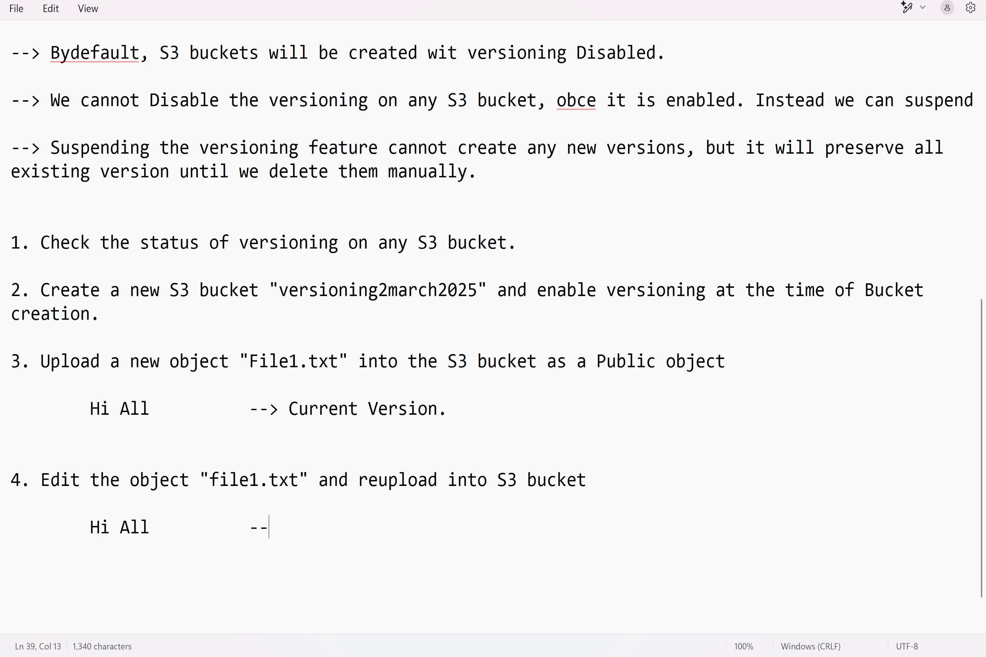
pyautogui.write('> Previous Version')
# Step: Directly below the "Previous Version" line, add the indented line "Hello Everyone", a tab, and "--> Current Version"
pyautogui.press('Return')
pyautogui.press('Tab')
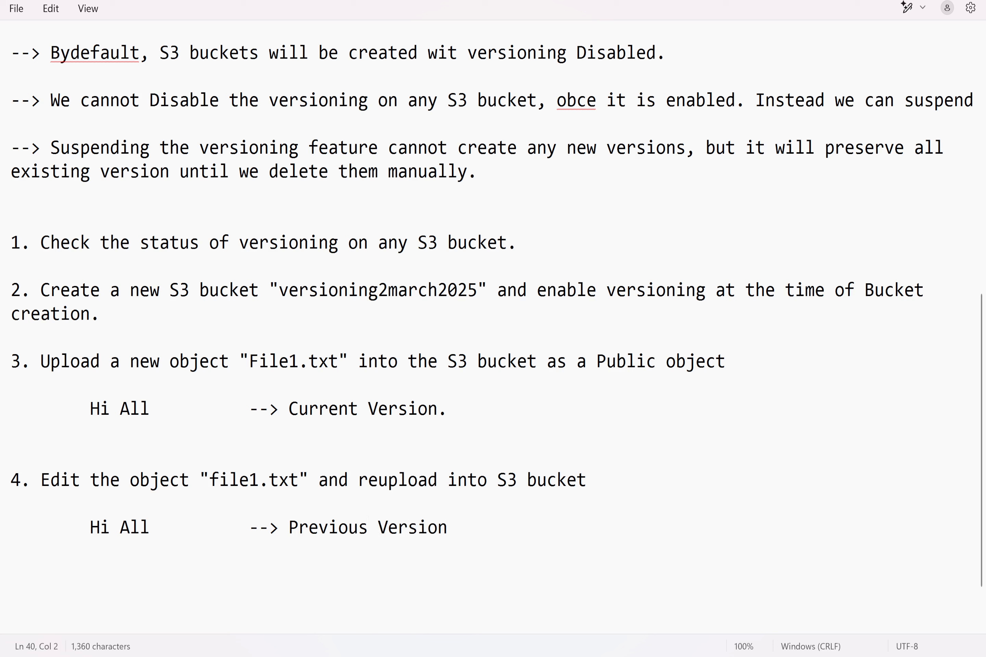
pyautogui.write('Hello Eve')
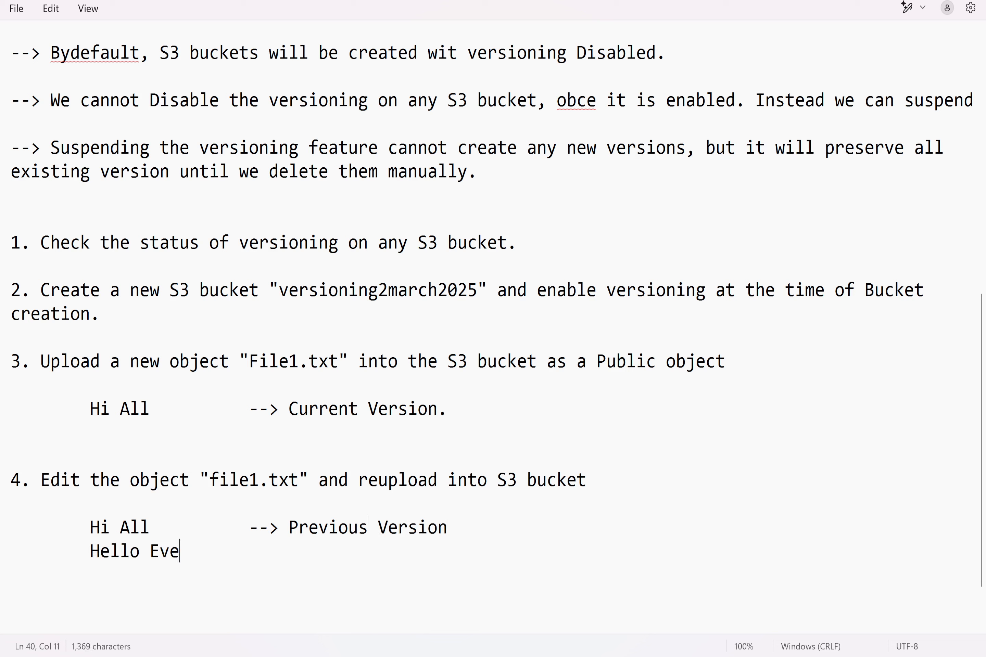
pyautogui.write('ryone')
pyautogui.press('Tab')
pyautogui.write('--')
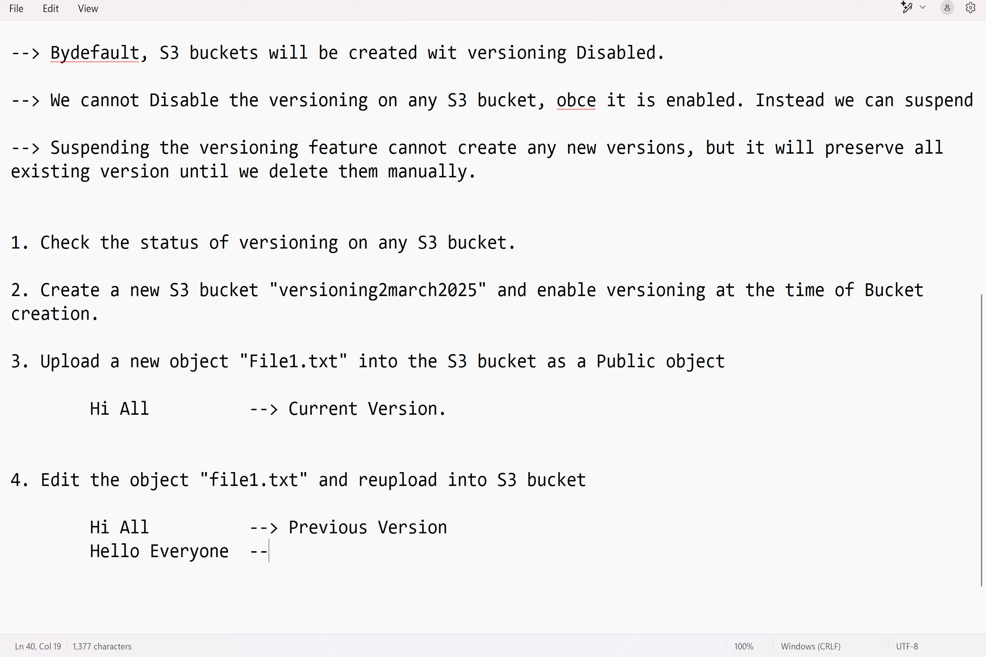
pyautogui.write('> Current Version')
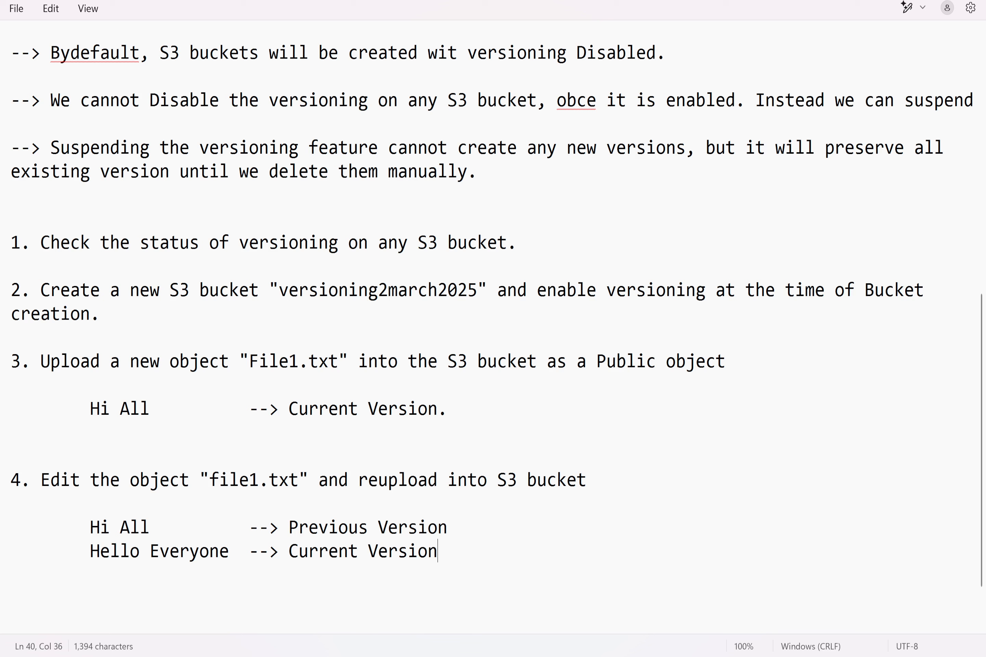
pyautogui.moveTo(90, 527); pyautogui.dragTo(159, 528)
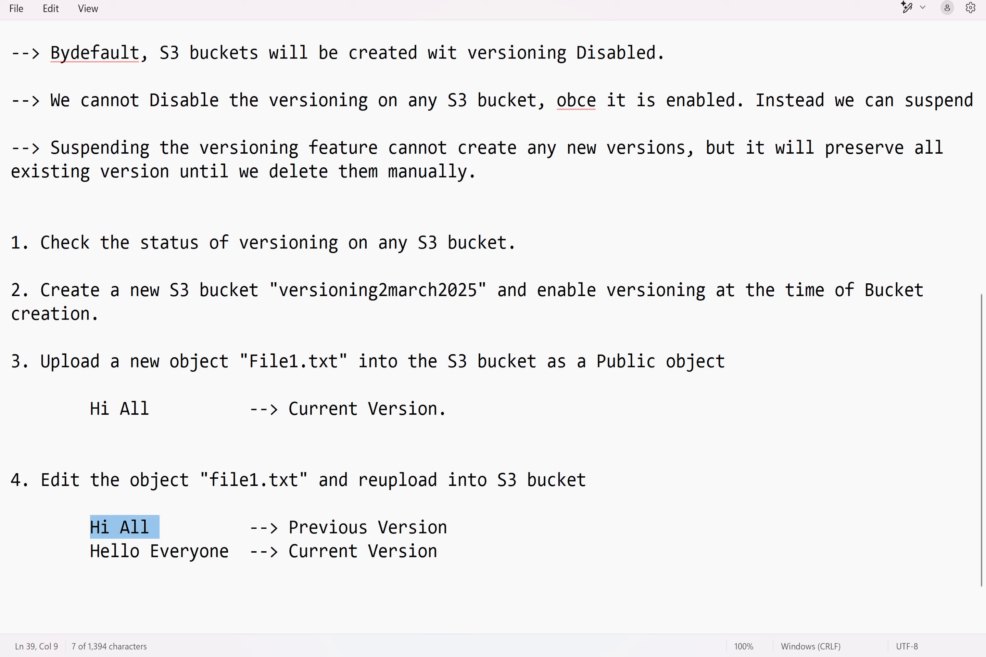
pyautogui.doubleClick(16, 574)
pyautogui.moveTo(90, 551); pyautogui.dragTo(229, 551)
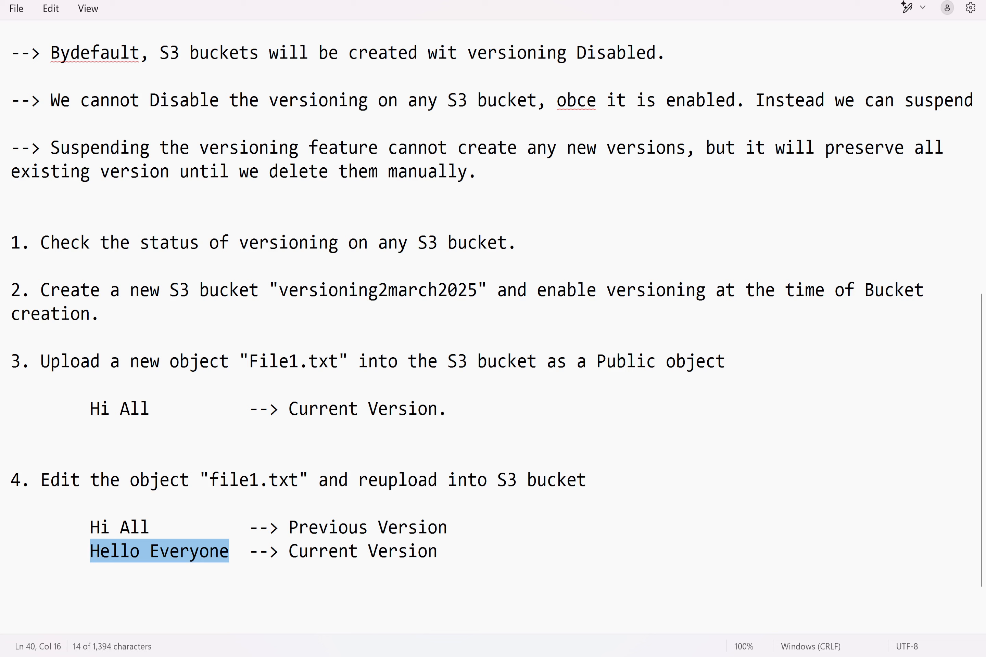
pyautogui.moveTo(90, 527); pyautogui.dragTo(160, 527)
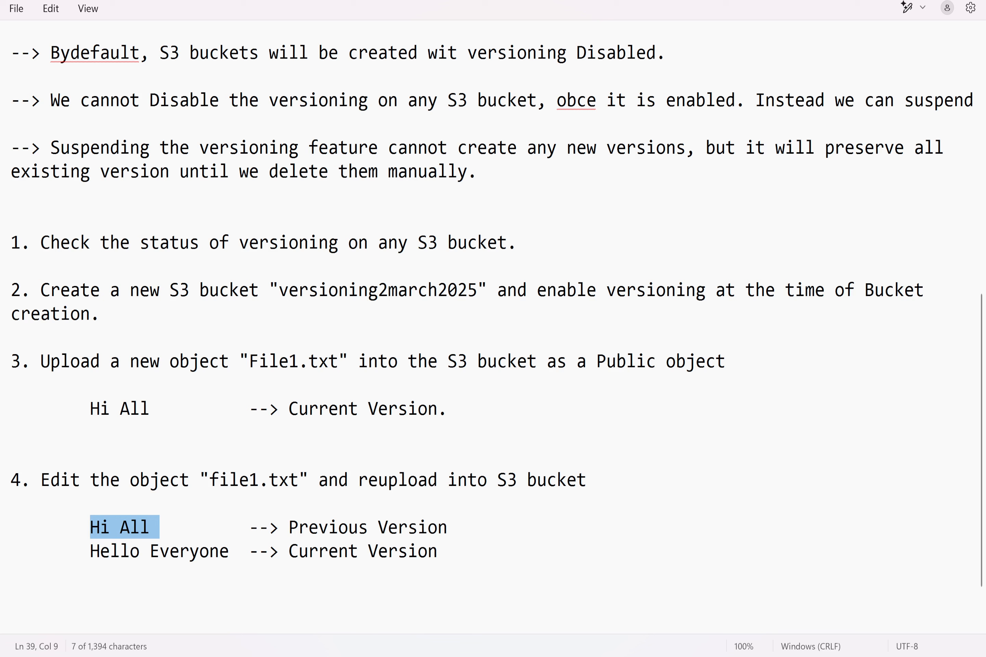
pyautogui.moveTo(229, 551); pyautogui.dragTo(90, 552)
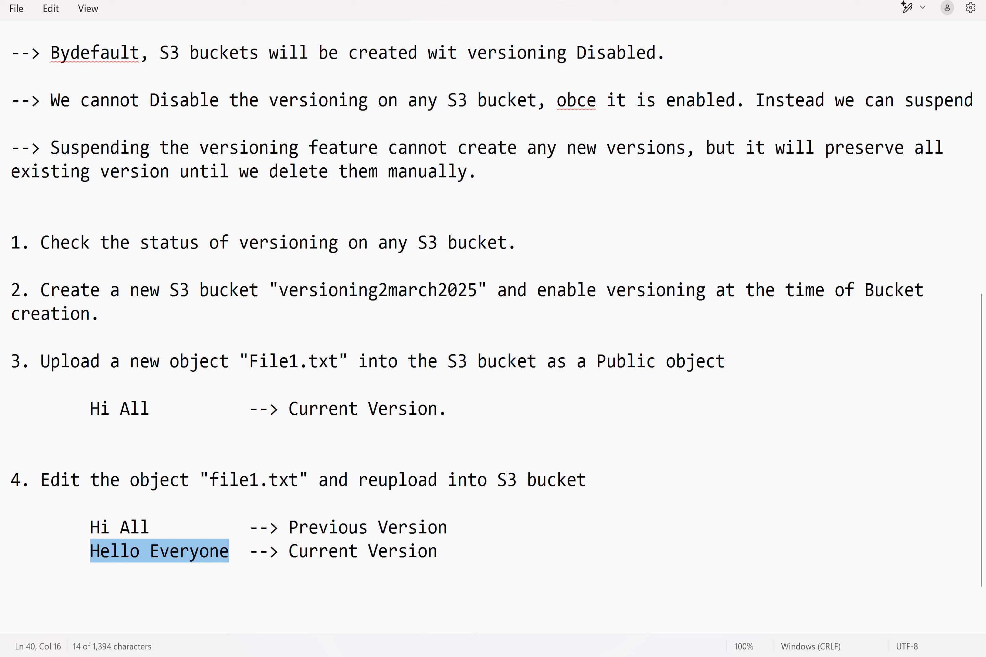
# Step: After a blank line below item 4, add "Note: End users who access the object using the object url, can see the current version of the object,"
pyautogui.click(438, 551)
pyautogui.press('Return')
pyautogui.press('Return')
pyautogui.press('Return')
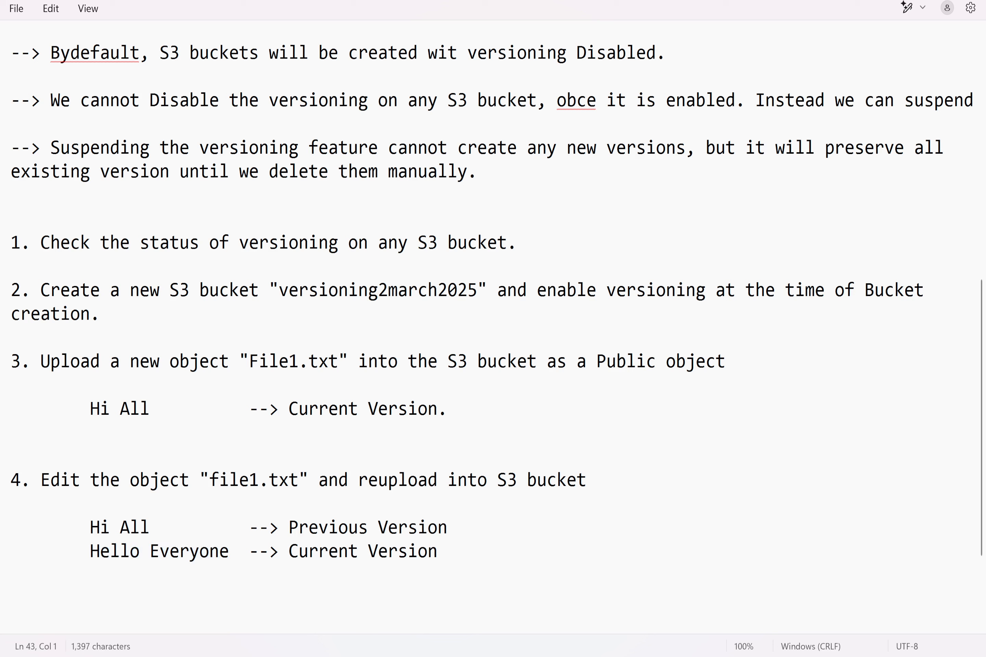
pyautogui.press('BackSpace')
pyautogui.write('Note: End user')
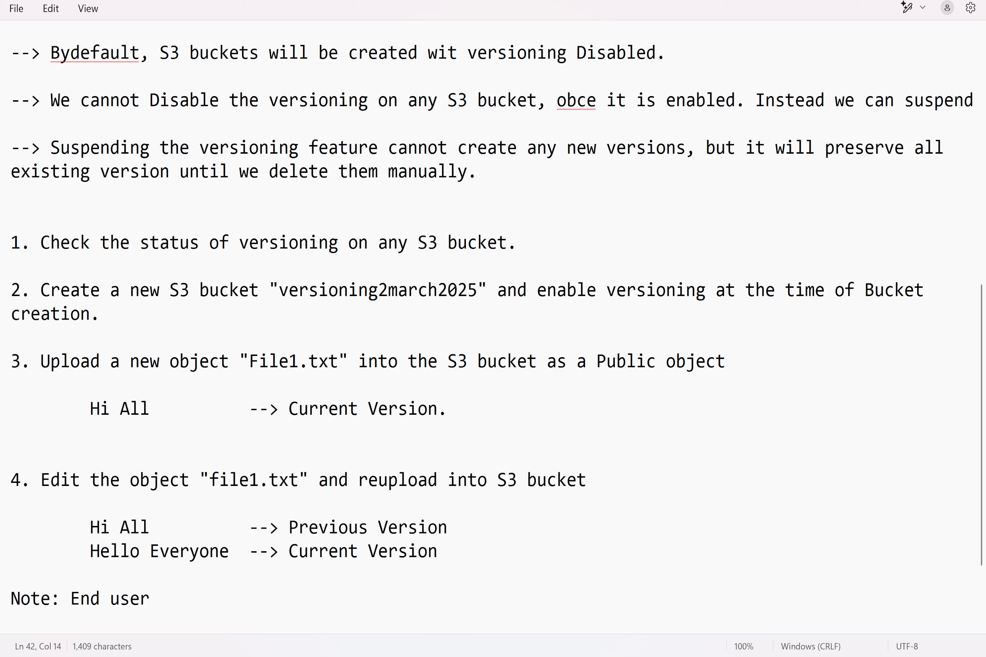
pyautogui.write('s who access th')
pyautogui.write('ject ')
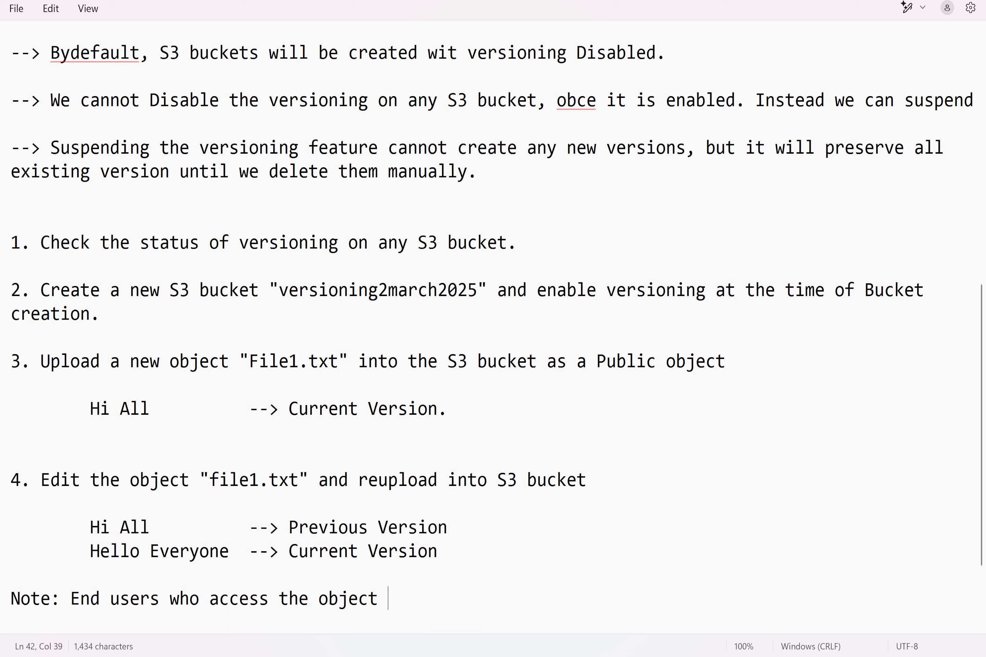
pyautogui.write('using the obje')
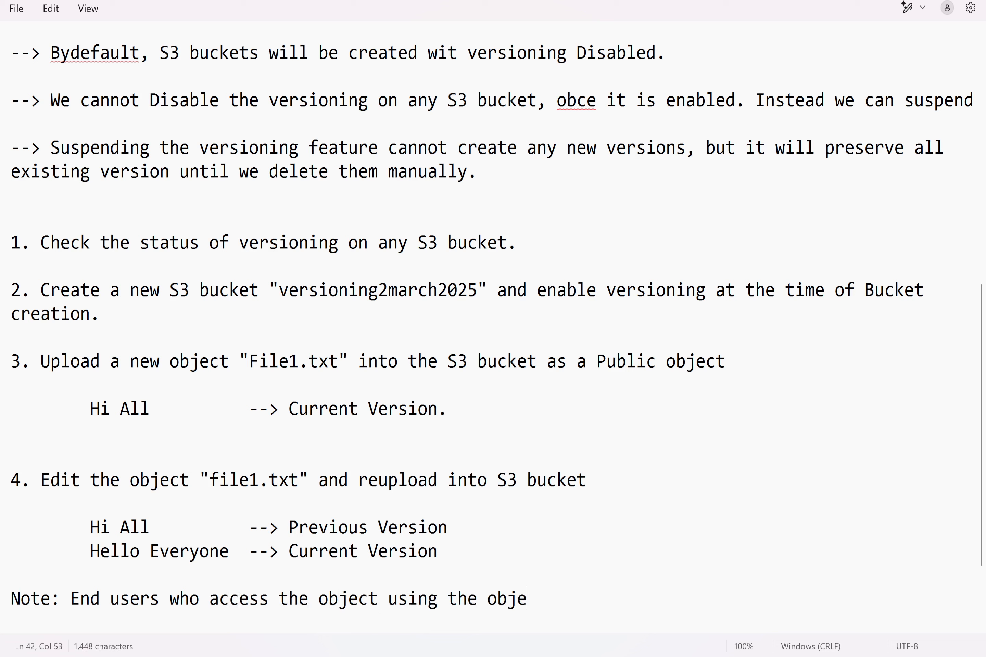
pyautogui.write('ct url, ')
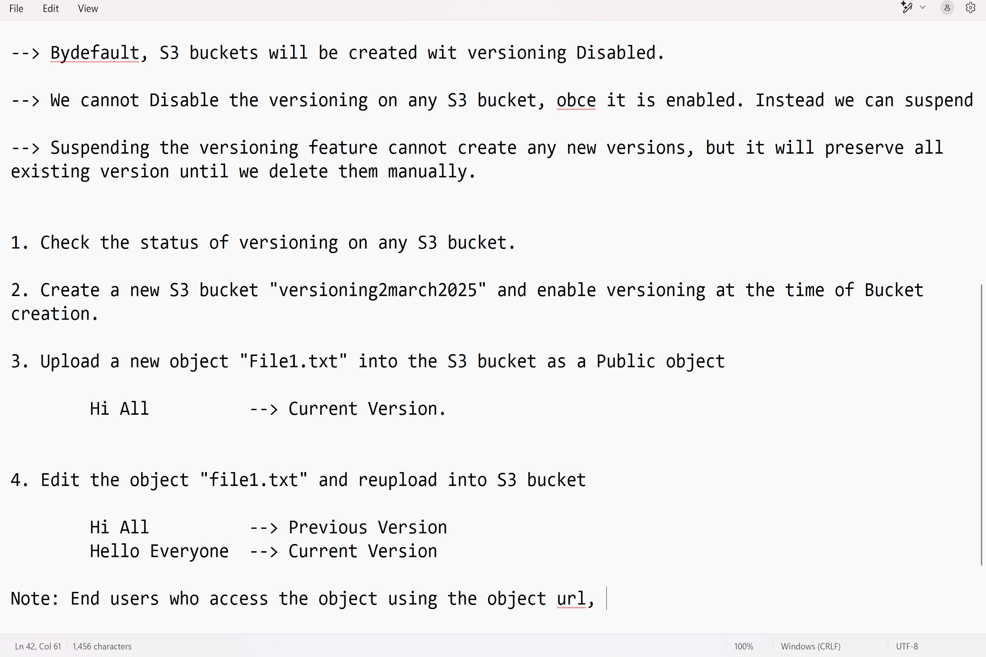
pyautogui.write('can see t')
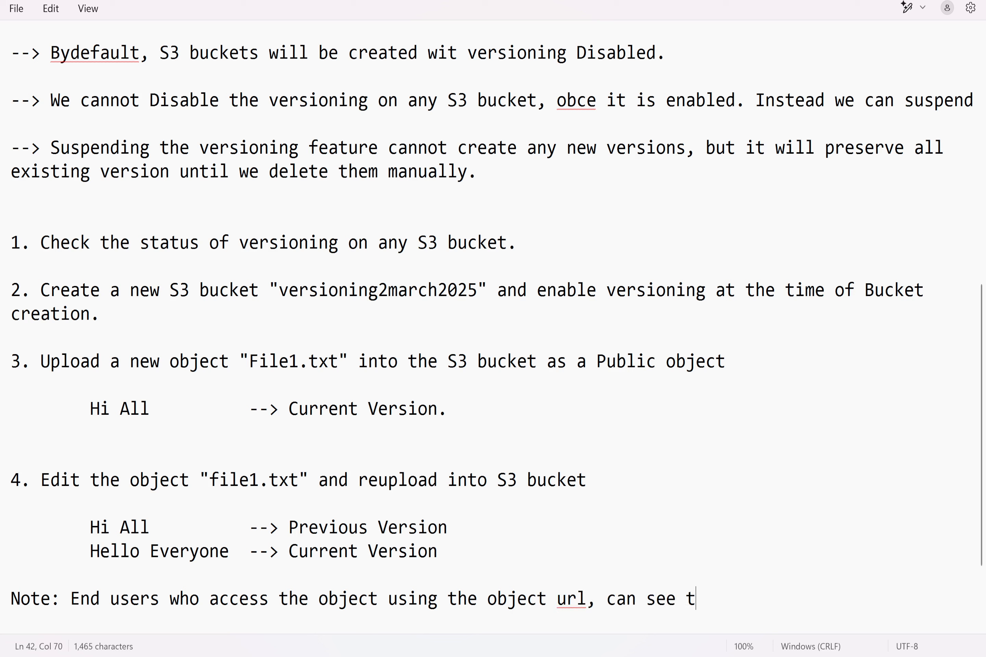
pyautogui.write('he current ve')
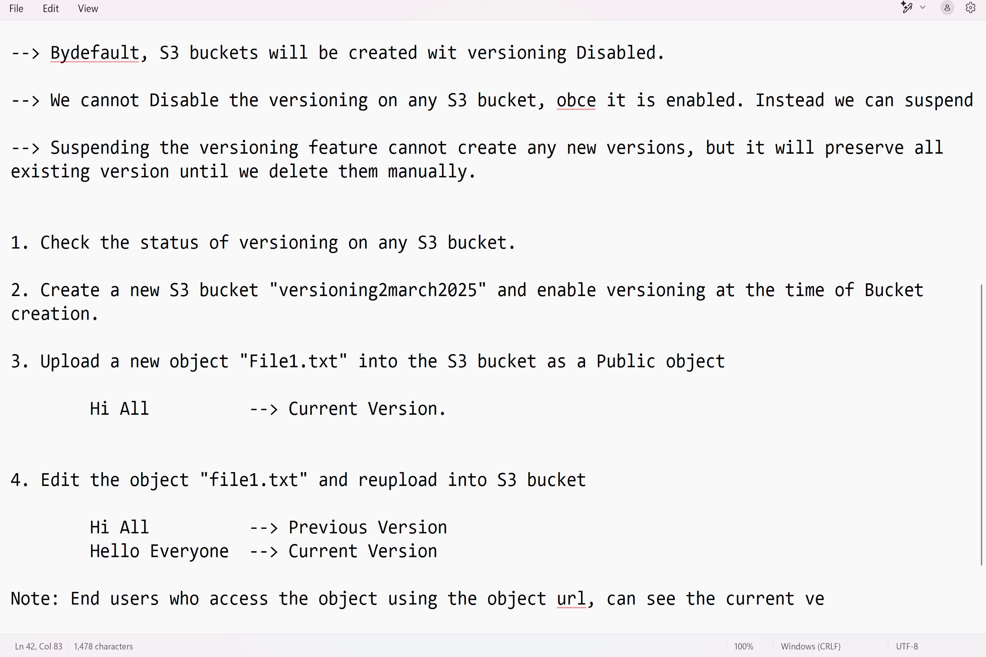
pyautogui.write('rsion of the obje')
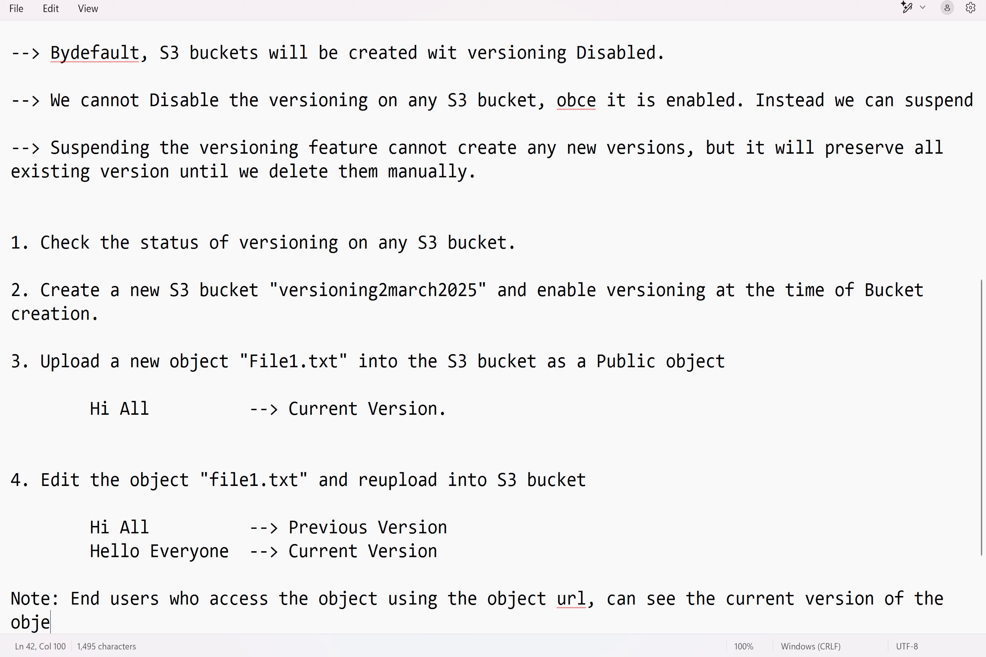
pyautogui.write('ct, as an ad')
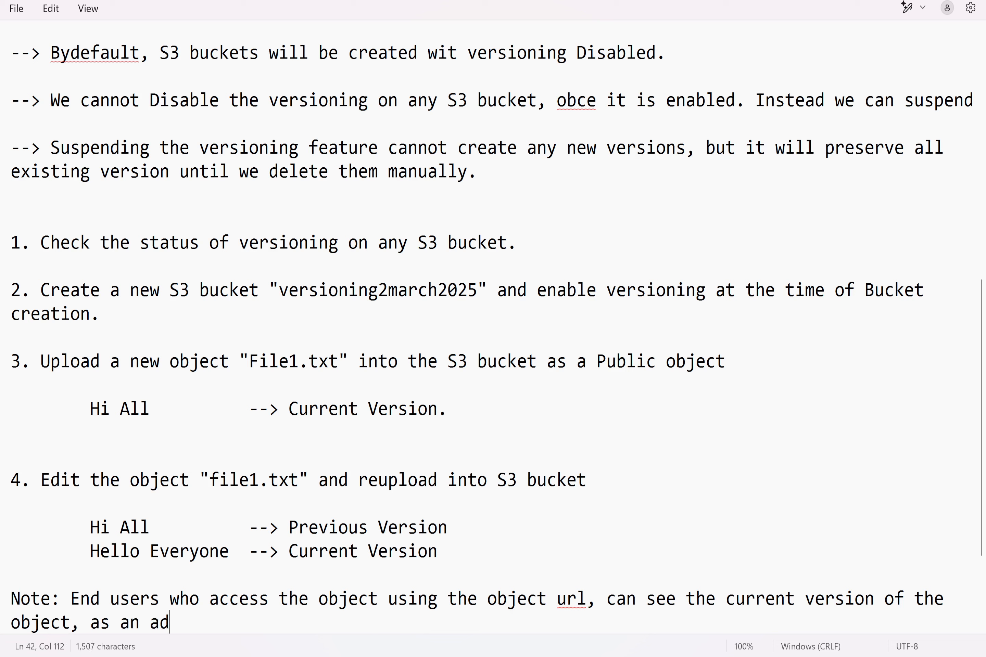
pyautogui.write('min we can see ')
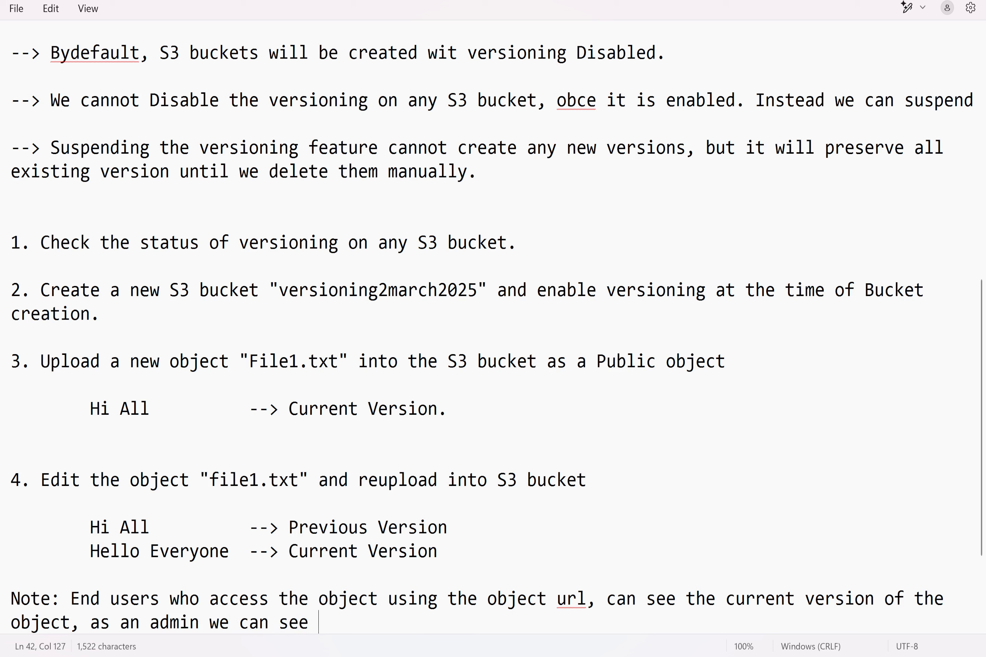
pyautogui.write('all versions')
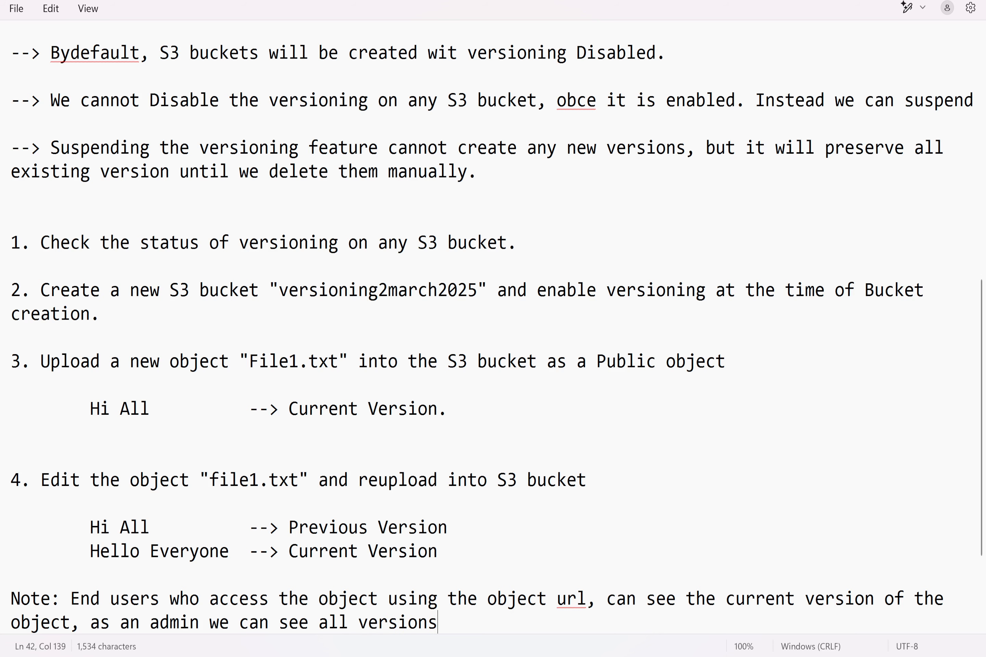
pyautogui.write(' of the object fro')
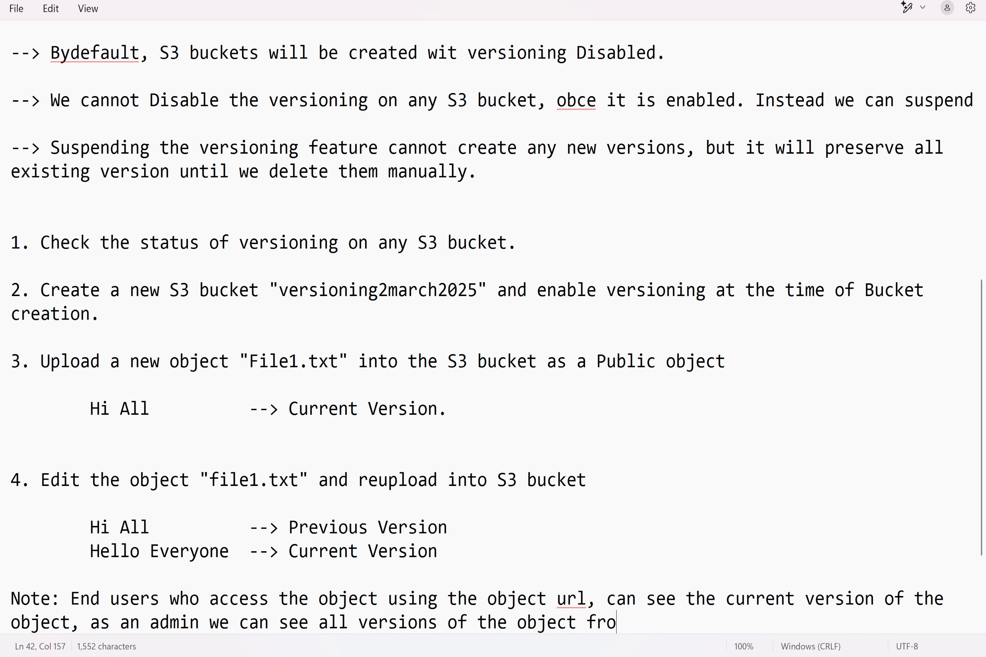
pyautogui.write('m the AWS Con')
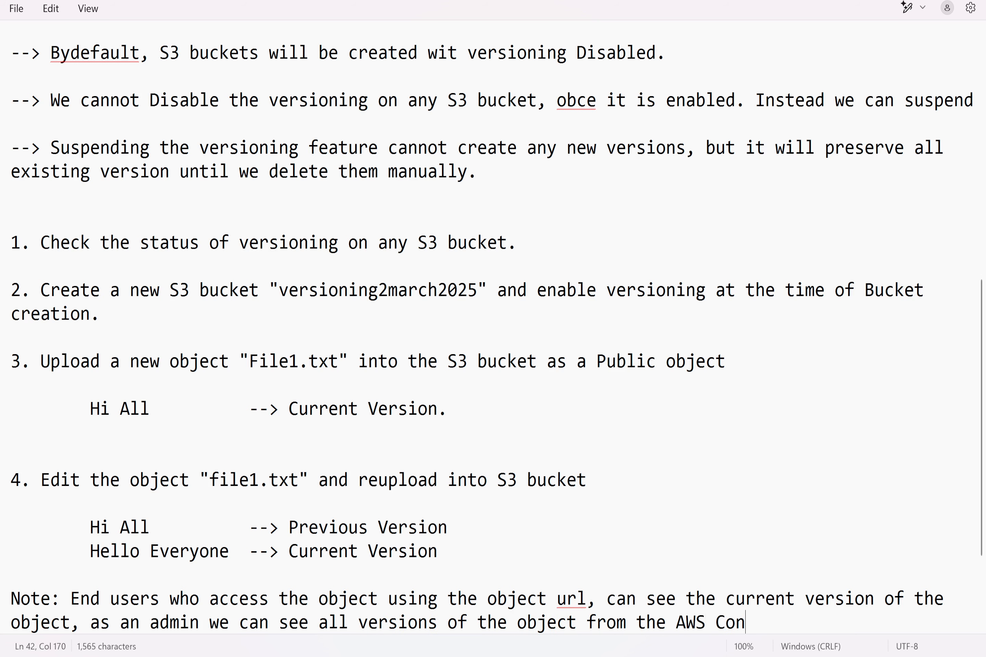
pyautogui.write('sole.')
# Step: Finish the note with "as an admin we can see all versions of the object from the AWS Console." and leave blank lines below it
pyautogui.press('Return')
pyautogui.press('Return')
pyautogui.press('Return')
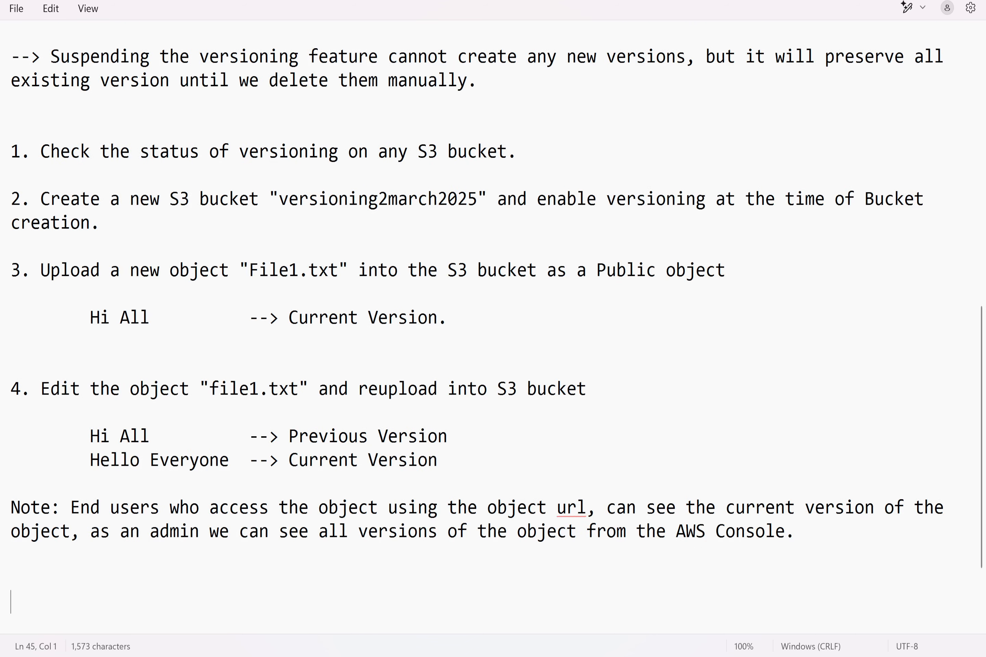
pyautogui.moveTo(440, 461); pyautogui.dragTo(90, 438)
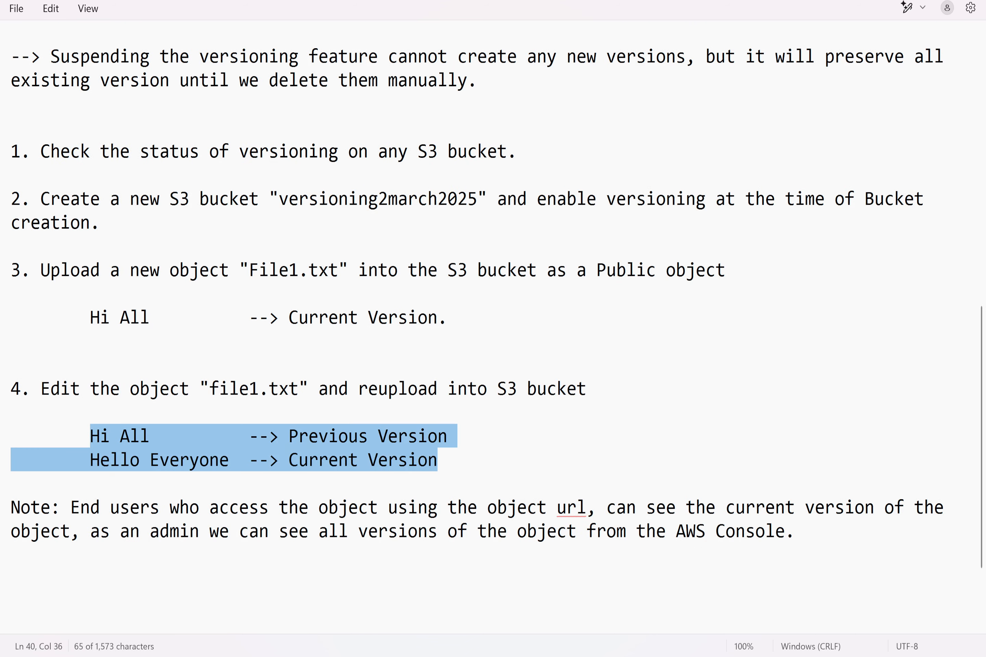
# Step: In the AWS console, start an upload to the versioning2march2025 bucket and add the edited File1.txt
pyautogui.click(653, 594)
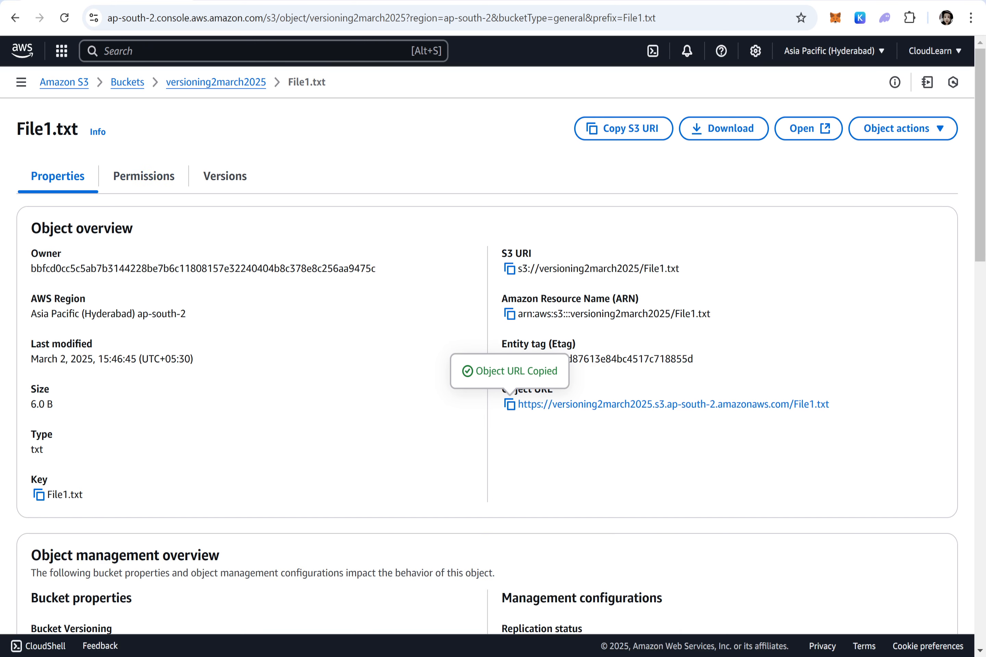
pyautogui.click(218, 85)
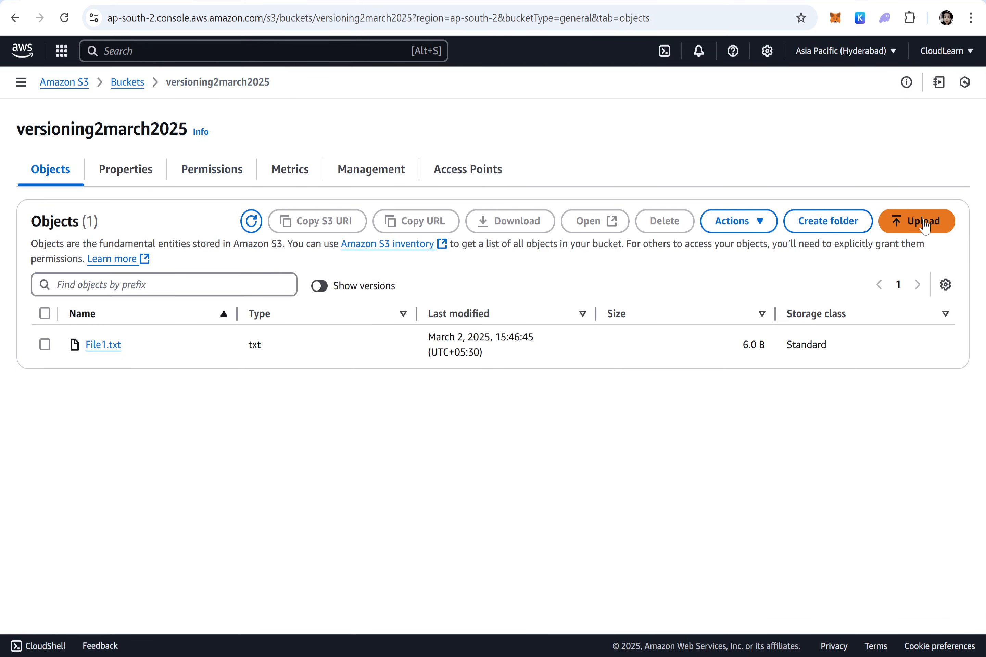
pyautogui.click(925, 225)
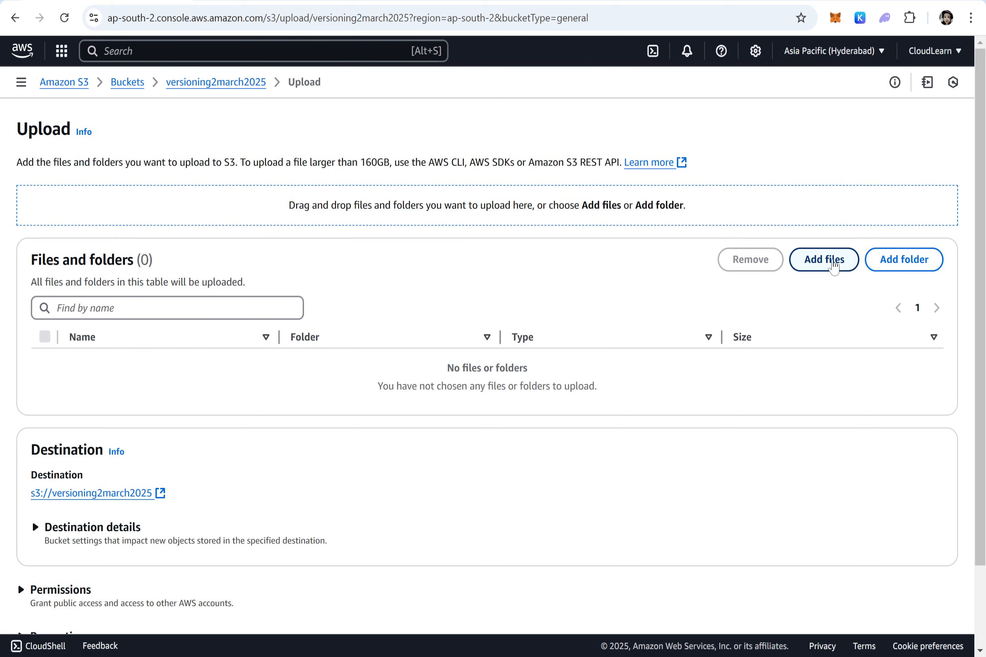
pyautogui.click(834, 267)
pyautogui.doubleClick(156, 147)
pyautogui.scroll(-1, 71, 464)
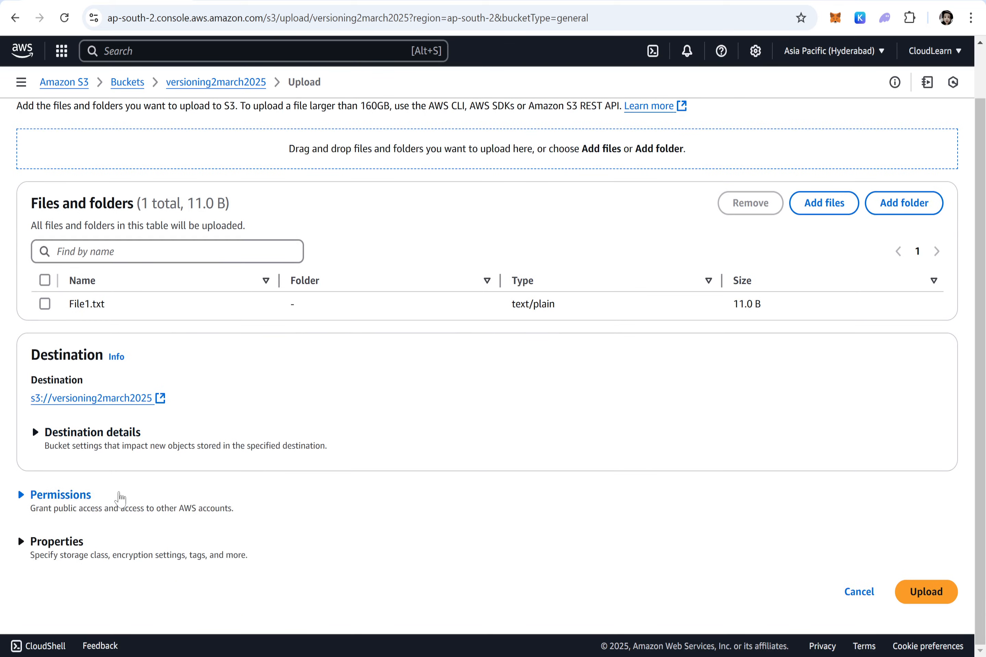
# Step: Grant public-read access to the object through the predefined ACLs, acknowledge the risk, and upload File1.txt
pyautogui.click(60, 495)
pyautogui.scroll(-5, 99, 484)
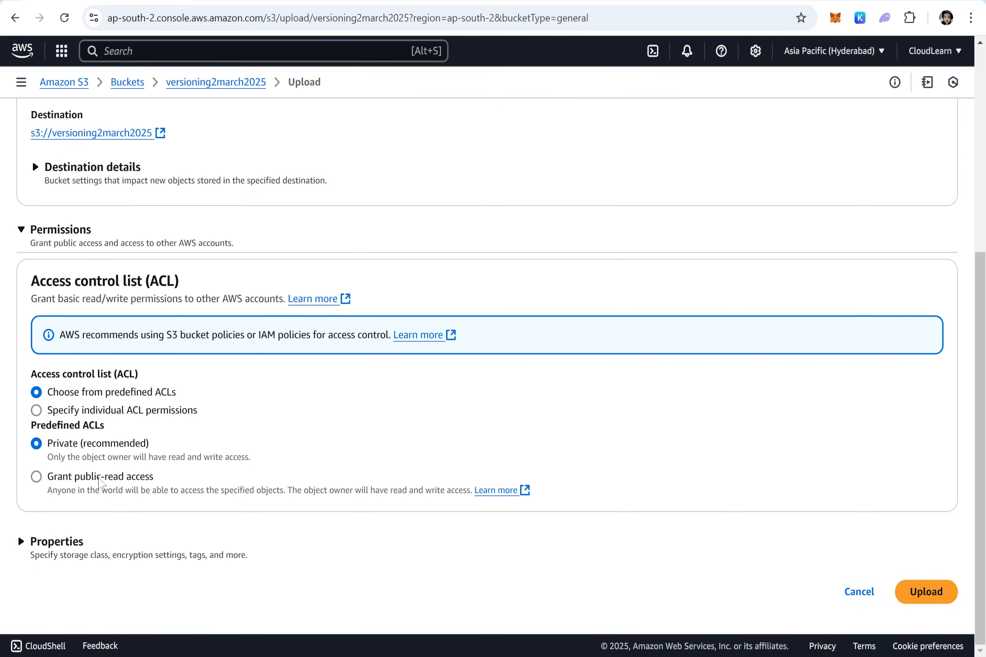
pyautogui.click(99, 481)
pyautogui.click(123, 570)
pyautogui.scroll(-2, 509, 374)
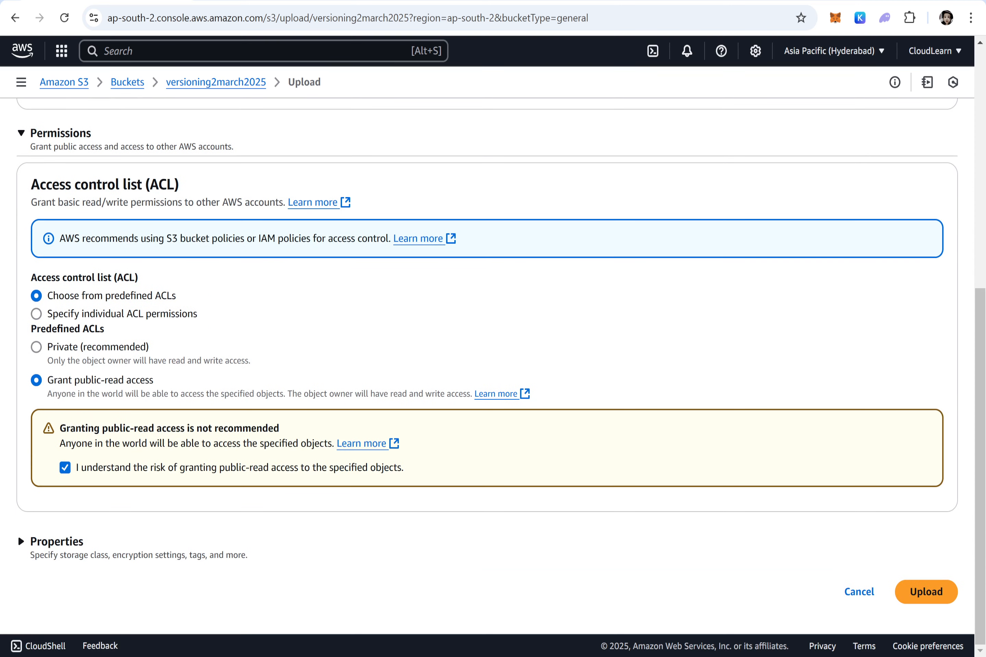
pyautogui.click(930, 592)
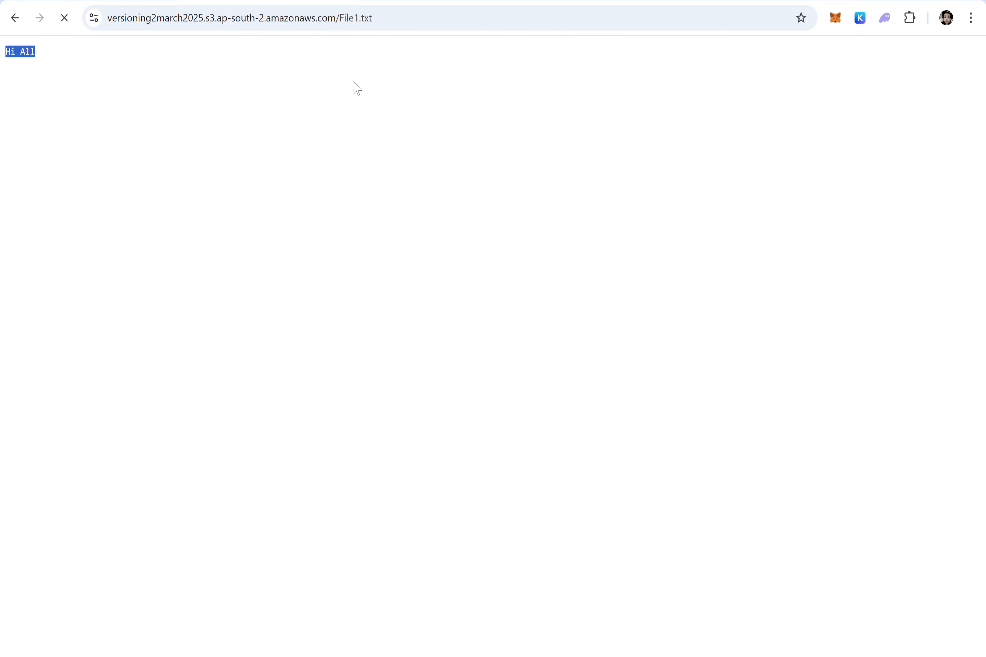
# Step: Check the content of File1.txt at its public object URL, and close the console's upload status
pyautogui.moveTo(88, 59); pyautogui.dragTo(6, 59)
pyautogui.click(104, 1)
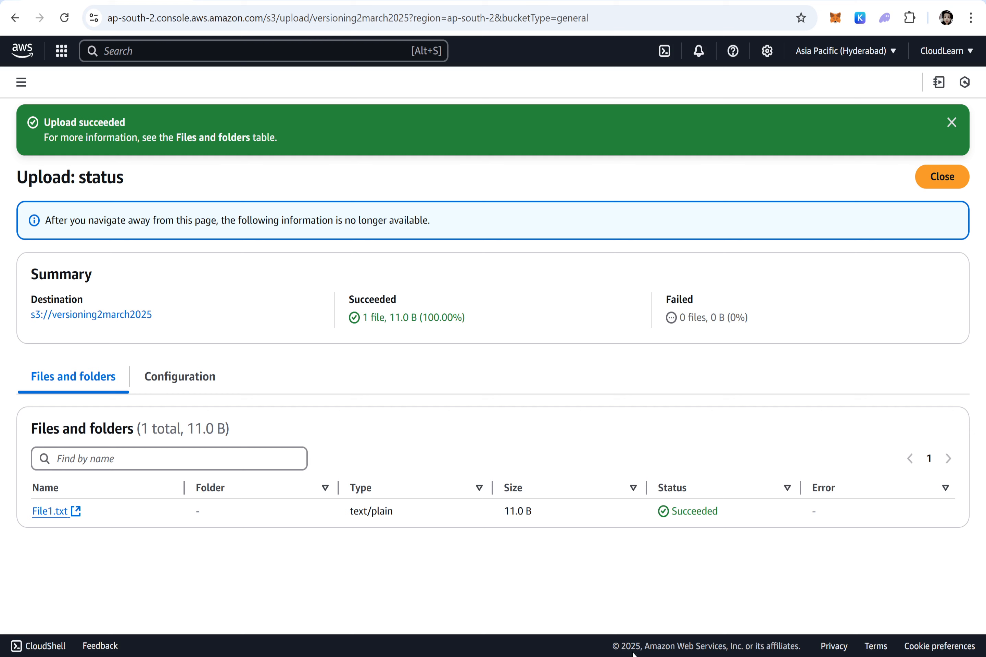
pyautogui.click(943, 176)
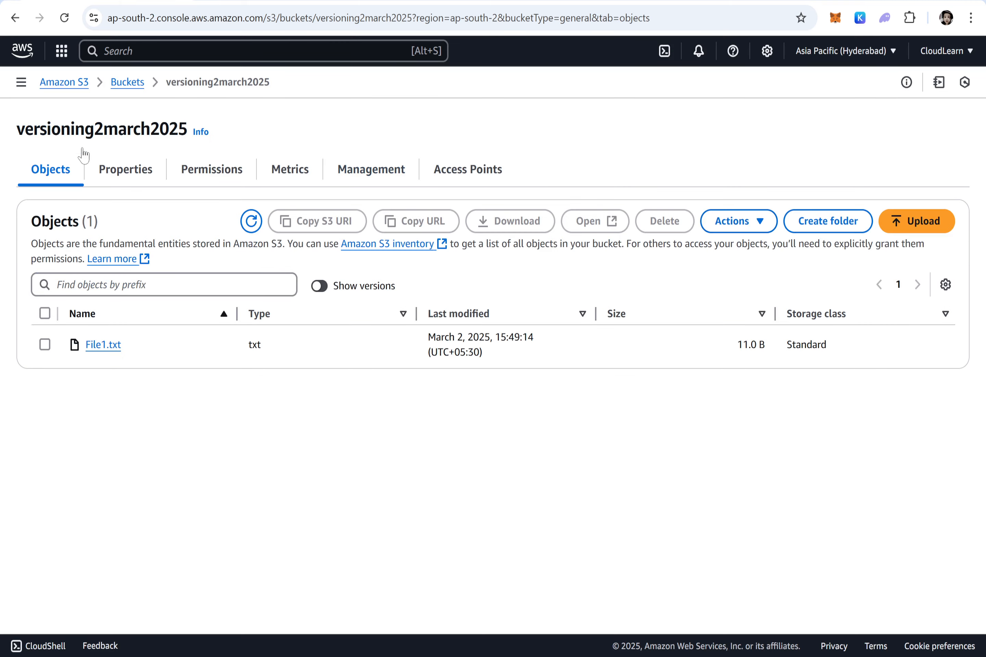
# Step: Reopen the versioning2march2025 bucket from the bucket list and turn on Show versions for its objects
pyautogui.click(127, 82)
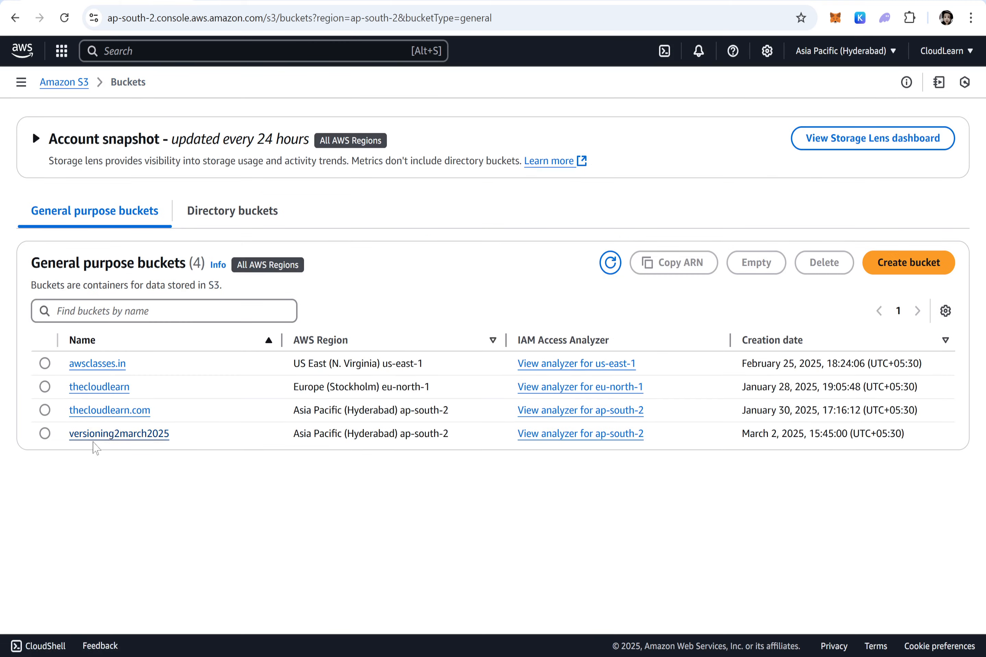
pyautogui.click(96, 435)
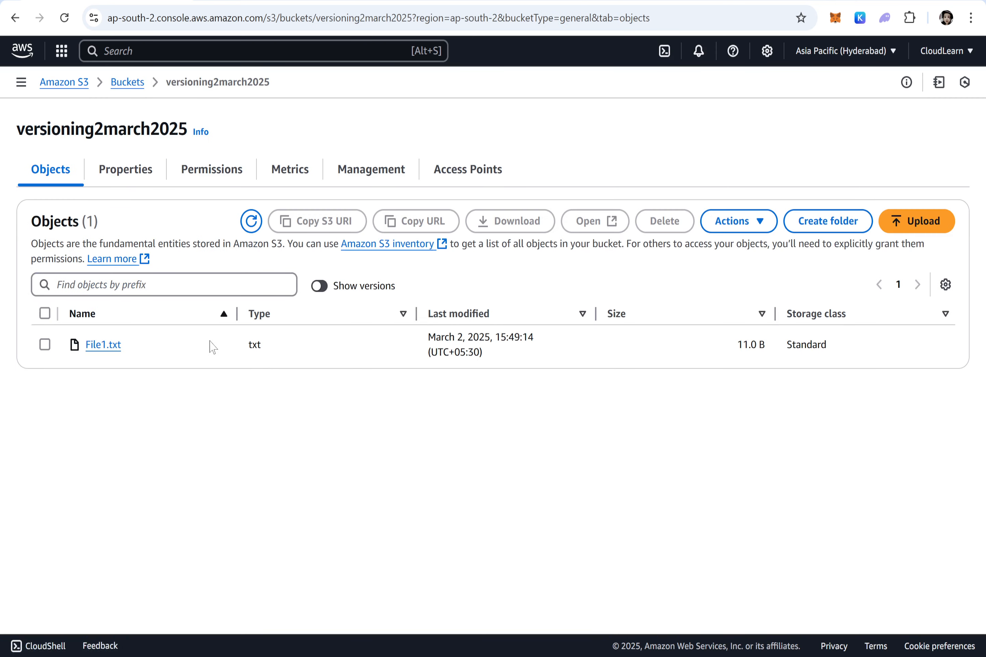
pyautogui.moveTo(402, 290); pyautogui.dragTo(316, 287)
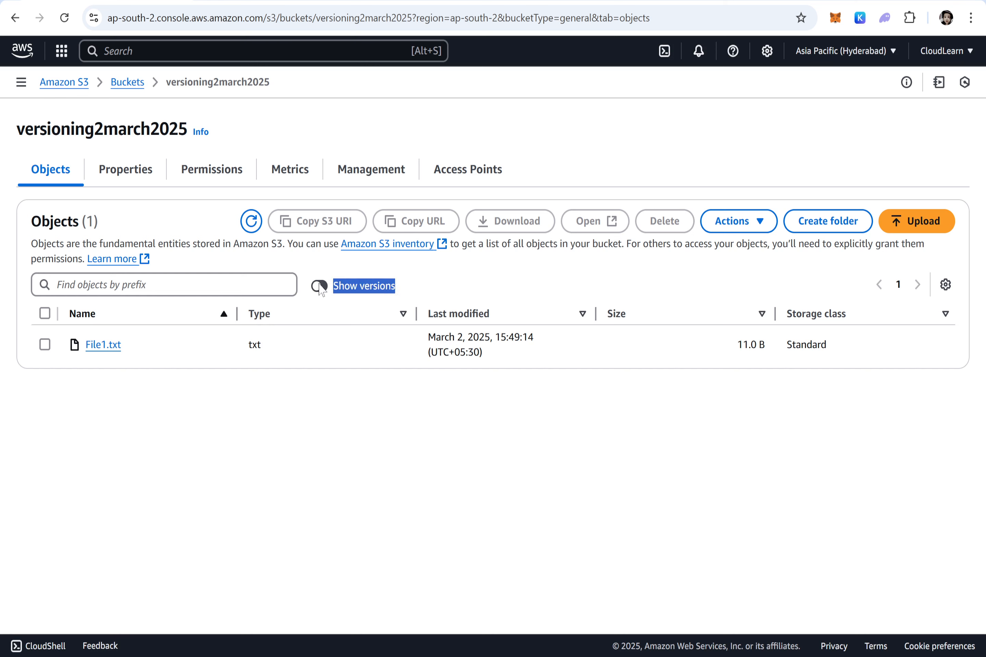
pyautogui.click(319, 286)
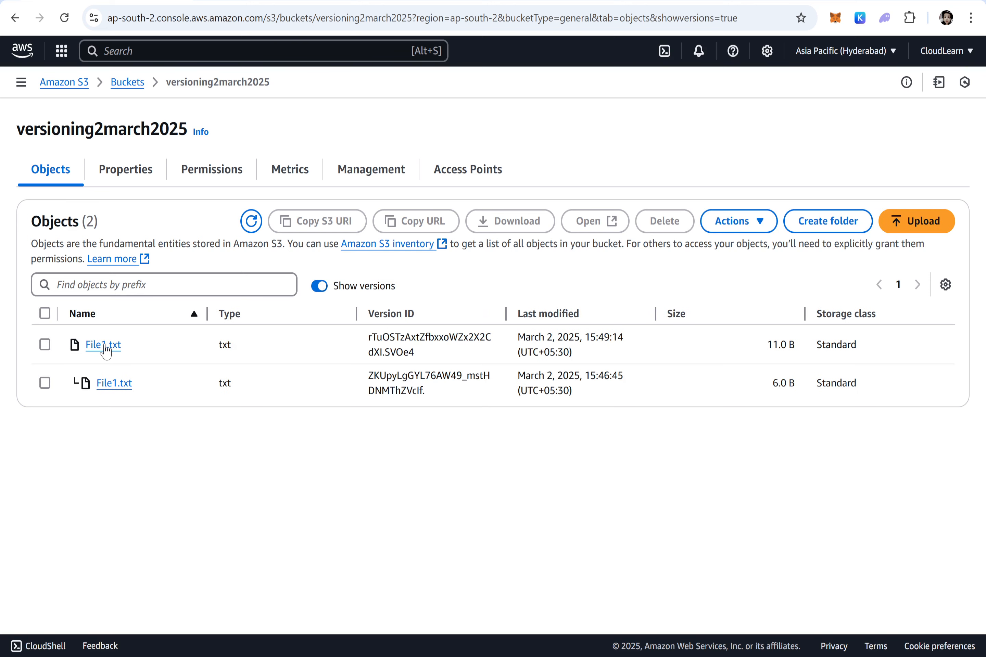
pyautogui.moveTo(126, 346); pyautogui.dragTo(83, 346)
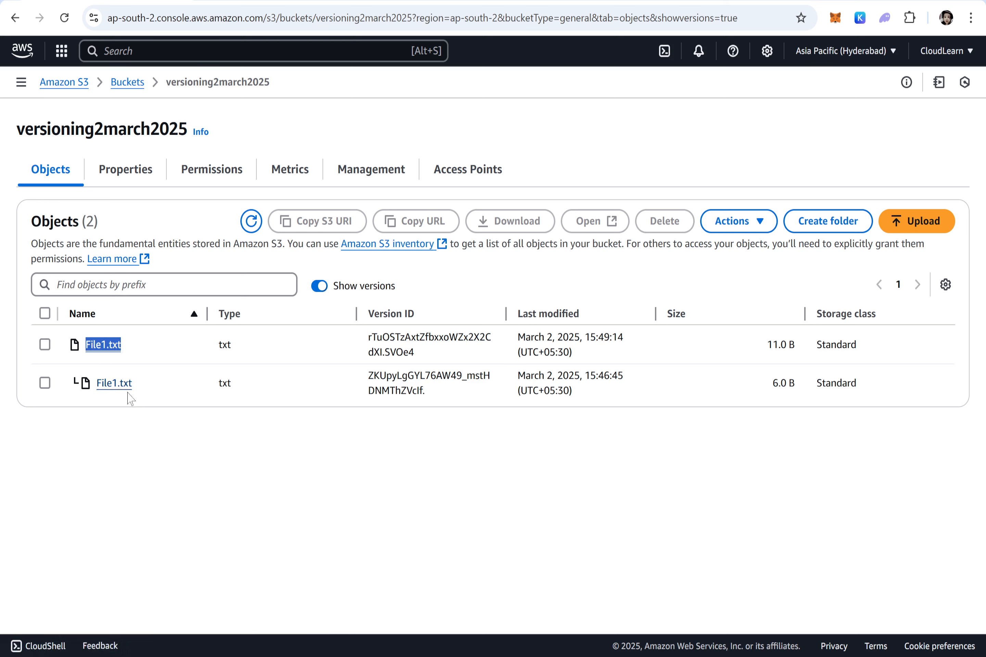
pyautogui.moveTo(133, 383); pyautogui.dragTo(92, 384)
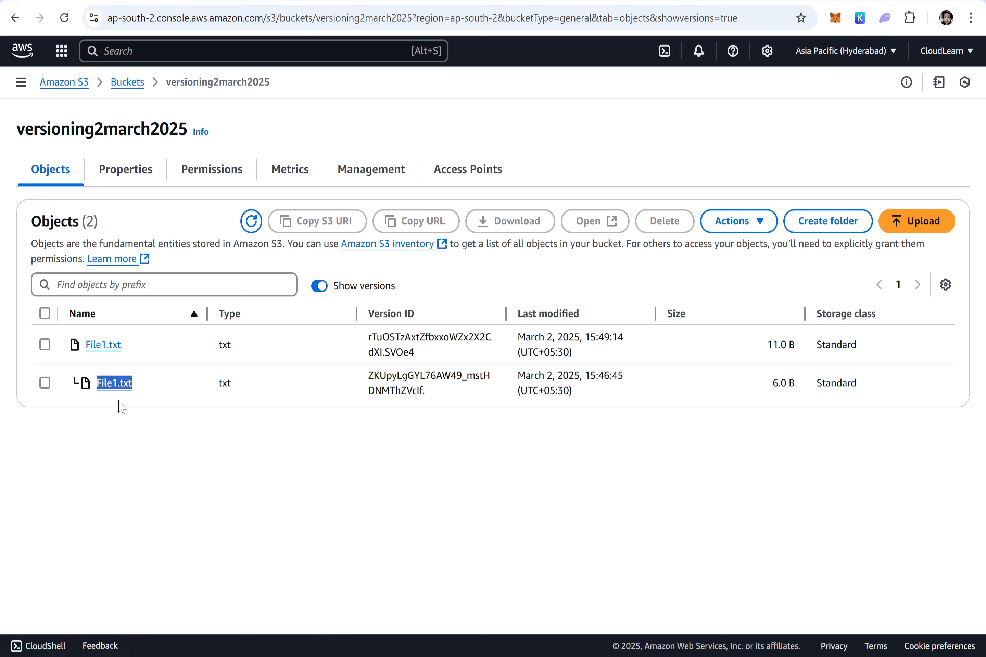
# Step: Open the previous version of File1.txt from the bucket, read its content, and close it
pyautogui.click(44, 384)
pyautogui.click(596, 224)
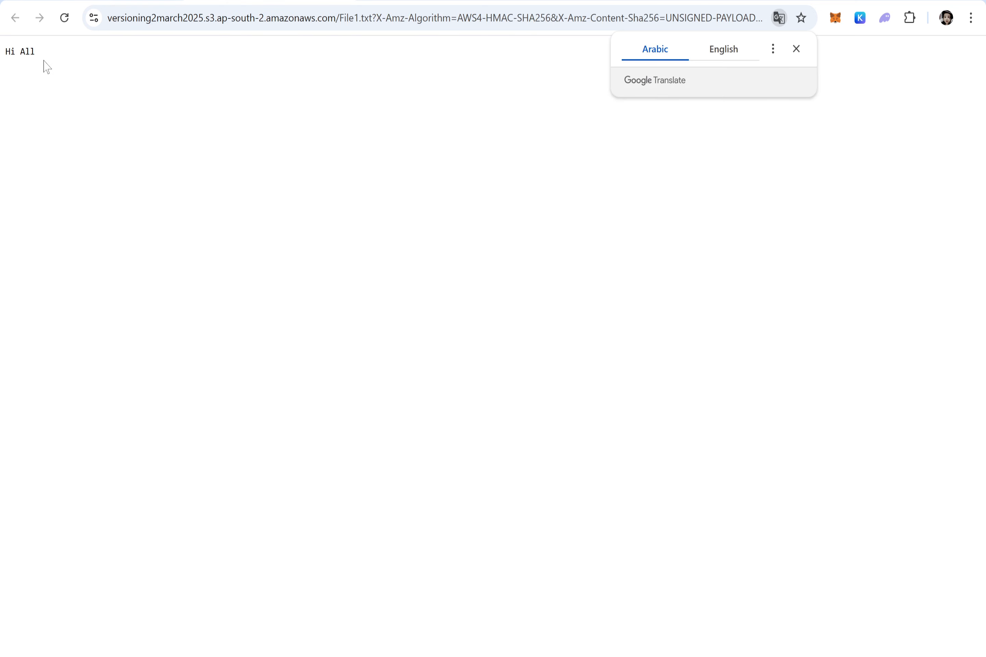
pyautogui.moveTo(44, 66); pyautogui.dragTo(5, 51)
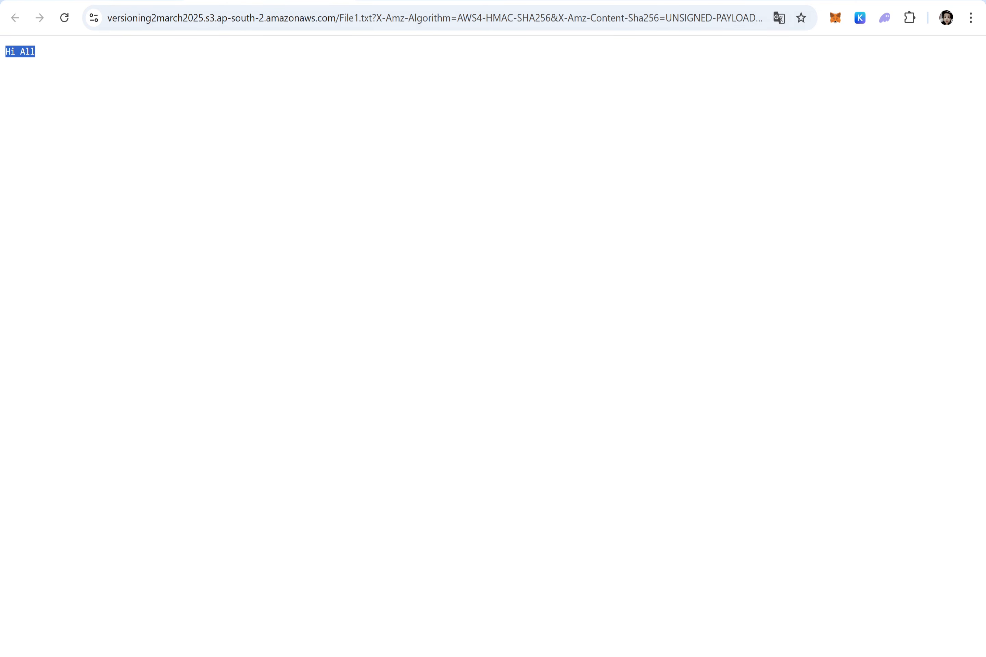
pyautogui.hotkey('ctrl', 'w')
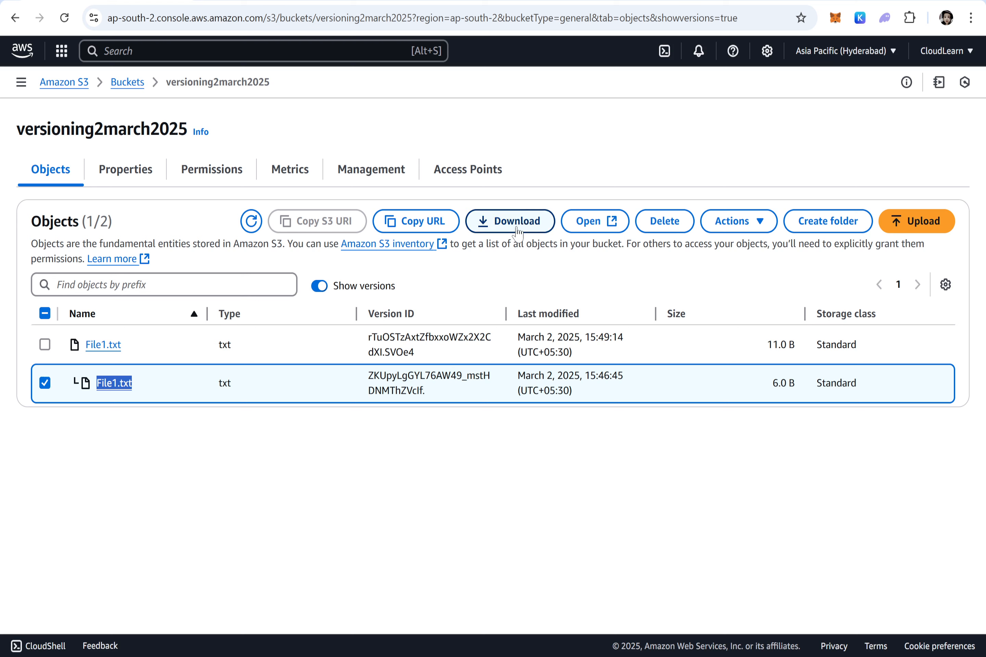
# Step: Select only the current version of File1.txt instead of the previous one, and highlight its version ID
pyautogui.click(45, 382)
pyautogui.click(268, 330)
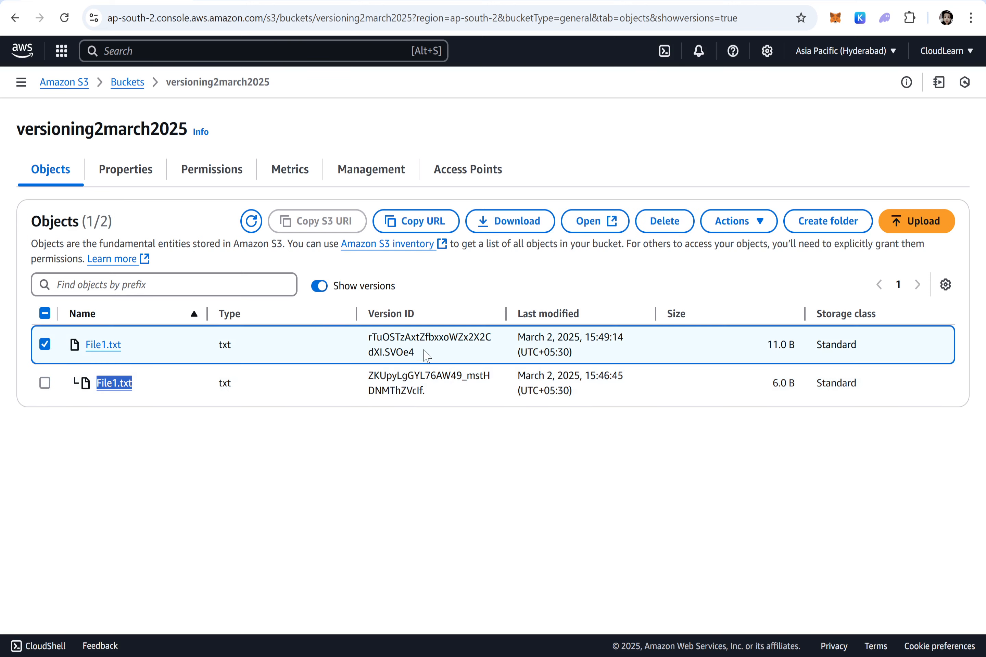
pyautogui.moveTo(414, 353); pyautogui.dragTo(367, 337)
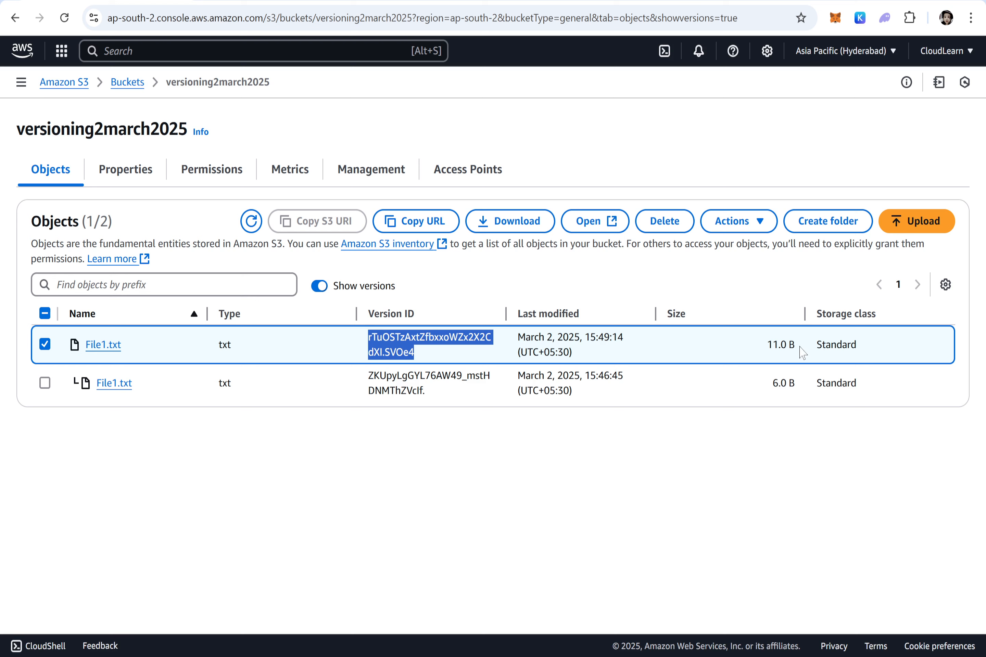
# Step: Compare the sizes of the current and previous File1.txt versions, and return to the bucket list
pyautogui.moveTo(798, 345); pyautogui.dragTo(764, 346)
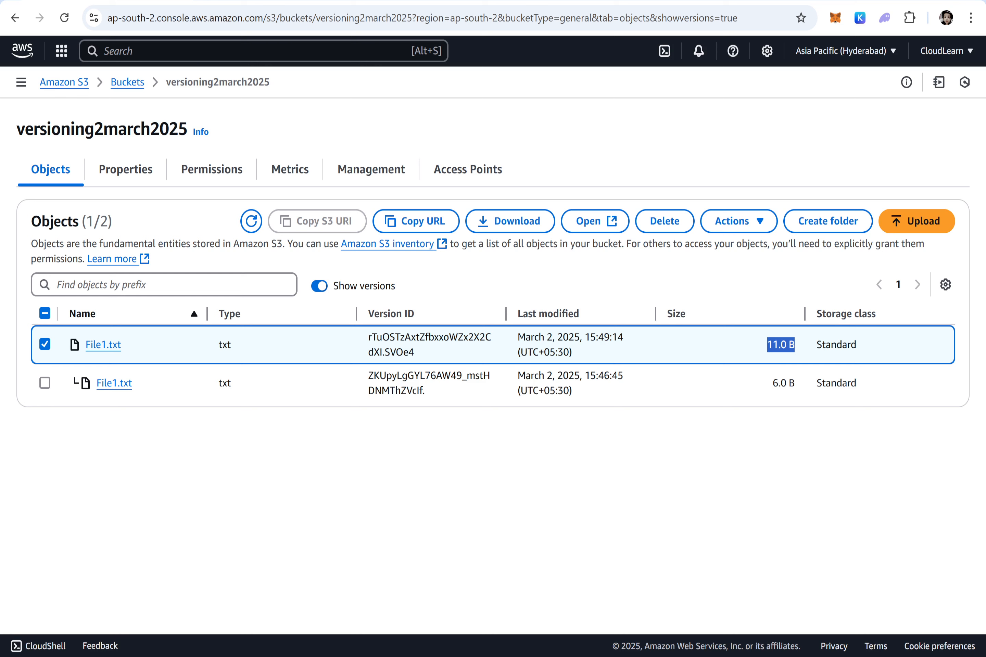
pyautogui.moveTo(800, 384); pyautogui.dragTo(772, 373)
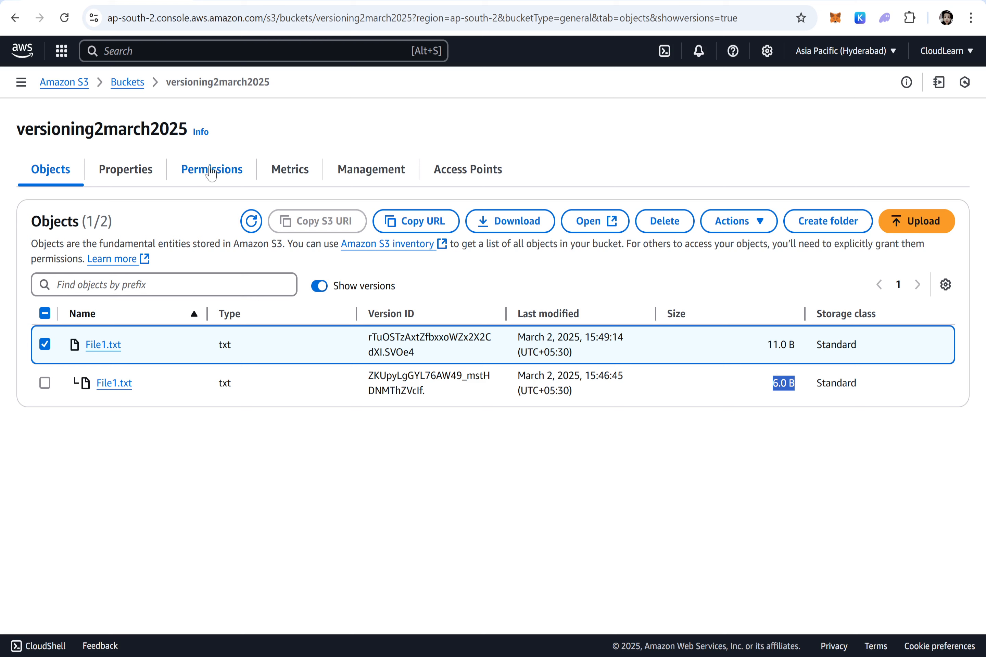
pyautogui.click(140, 88)
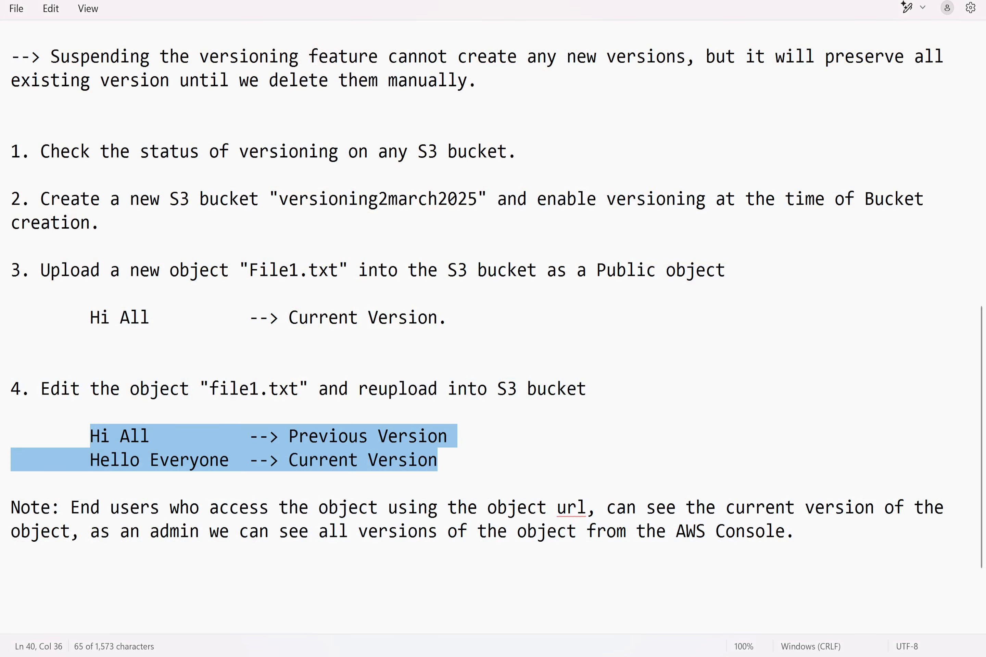
# Step: In the notes, add item 5 below the note: "Edit the object "File1.txt" and reupload into S3 bucket"
pyautogui.click(794, 532)
pyautogui.press('Return')
pyautogui.press('Return')
pyautogui.write('5')
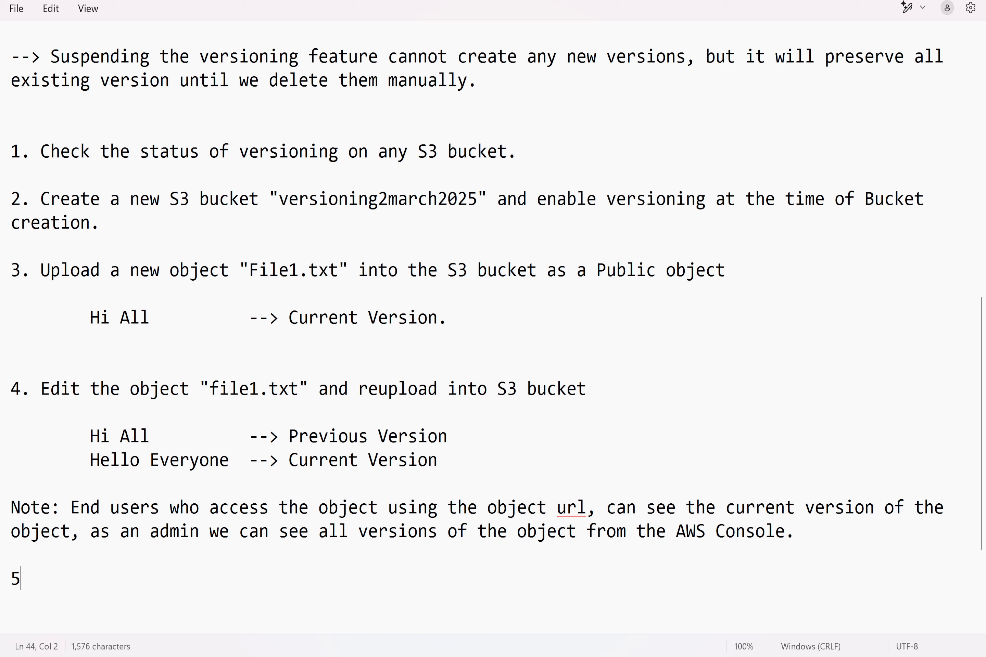
pyautogui.write('. Edit the object')
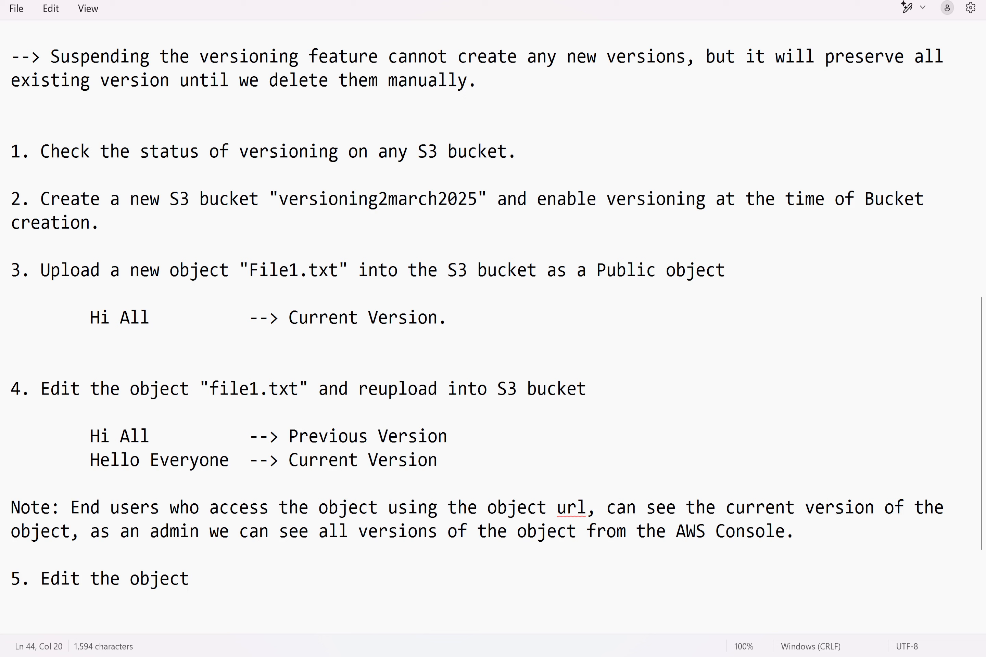
pyautogui.write(' "File1.txt" and ')
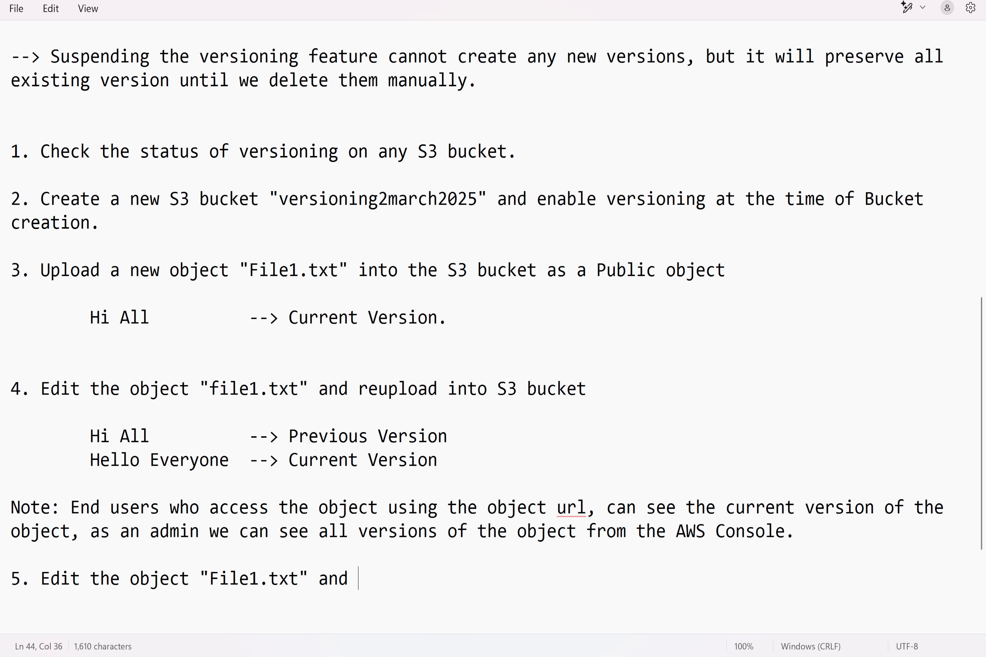
pyautogui.write('reupload t')
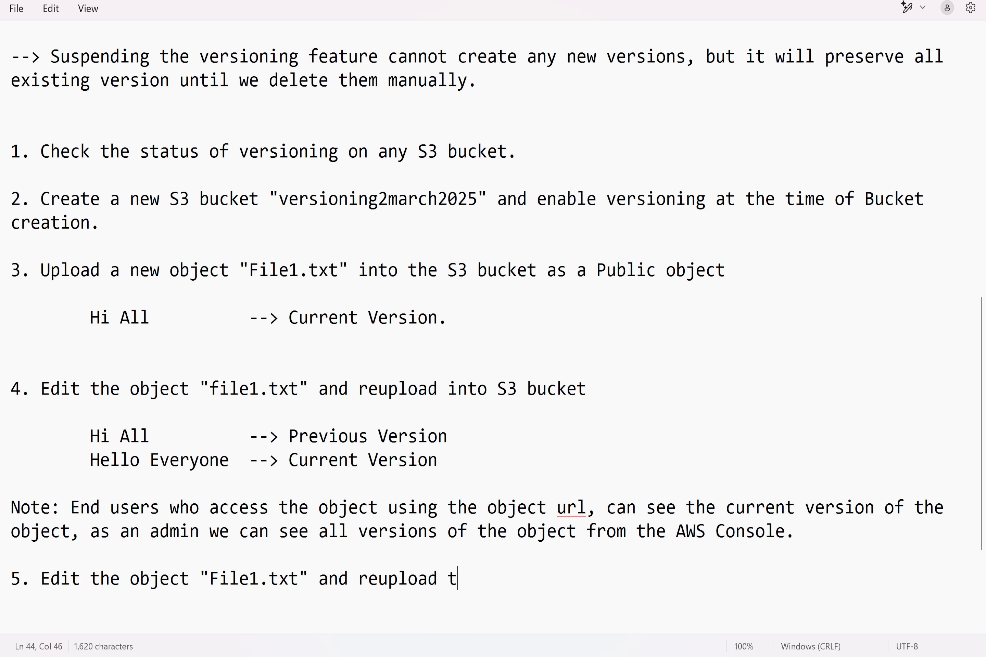
pyautogui.press('BackSpace')
pyautogui.write('into S3 bucke')
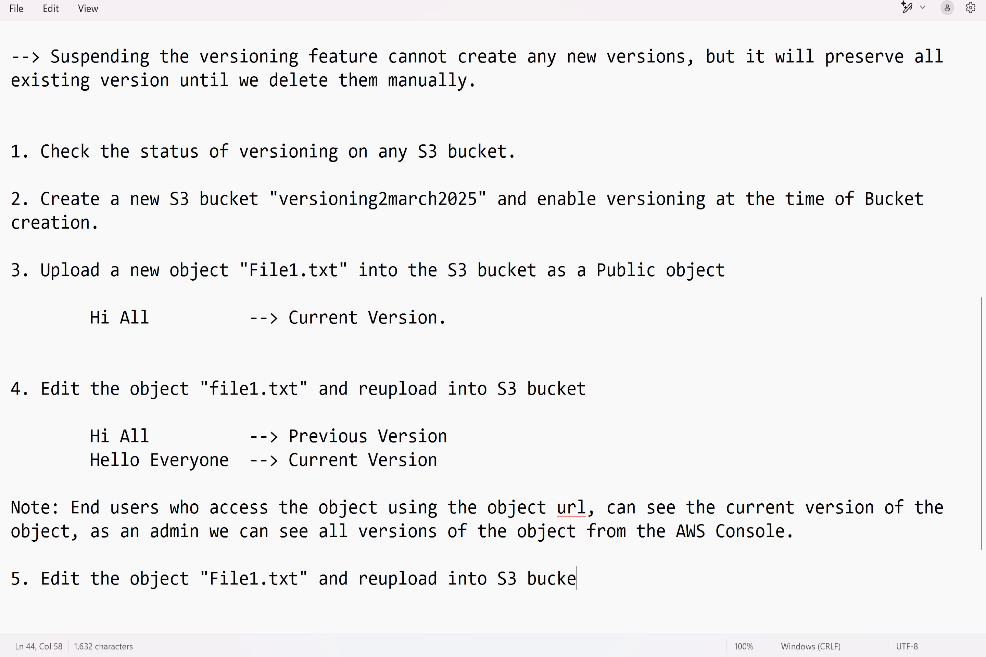
pyautogui.write('t')
# Step: Copy the "Hi All" and "Hello Everyone" version lines of item 4 beneath item 5
pyautogui.press('Return')
pyautogui.press('Return')
pyautogui.press('Return')
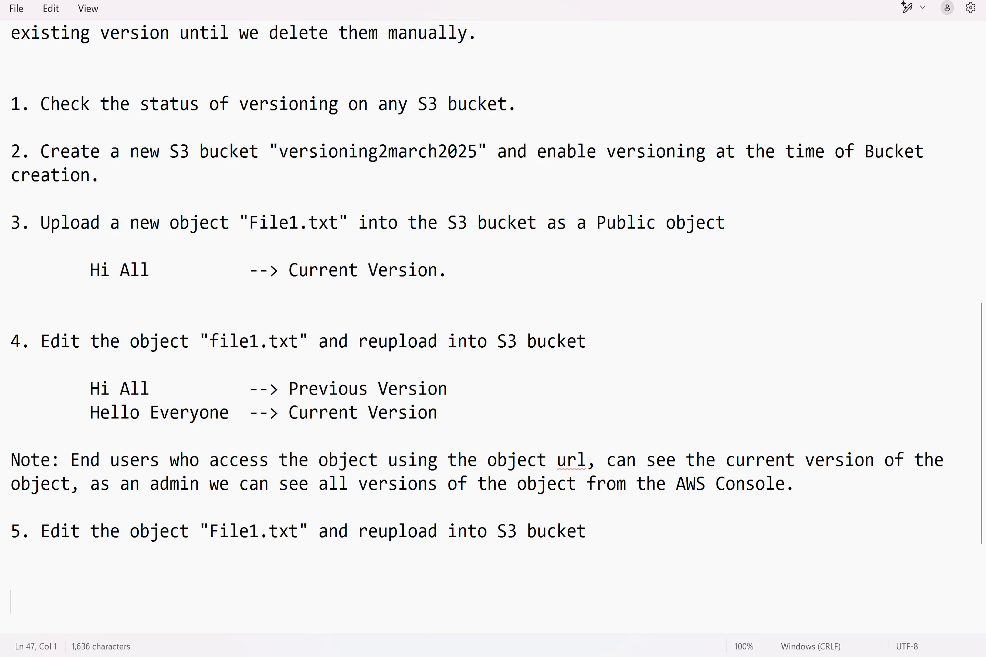
pyautogui.moveTo(437, 413); pyautogui.dragTo(40, 403)
pyautogui.hotkey('ctrl', 'c')
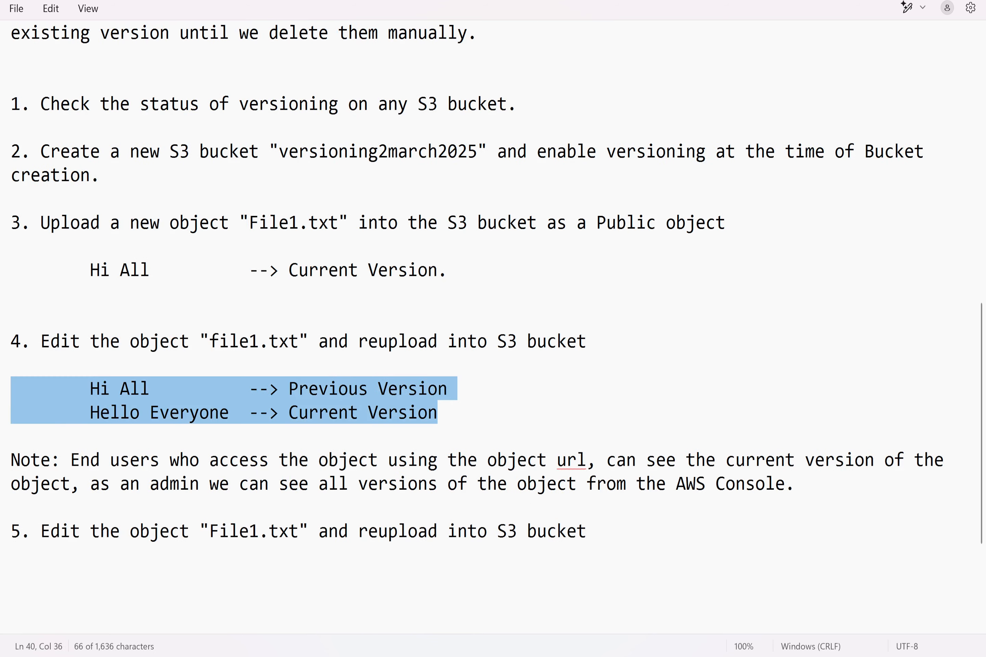
pyautogui.click(587, 531)
pyautogui.press('Return')
pyautogui.press('Return')
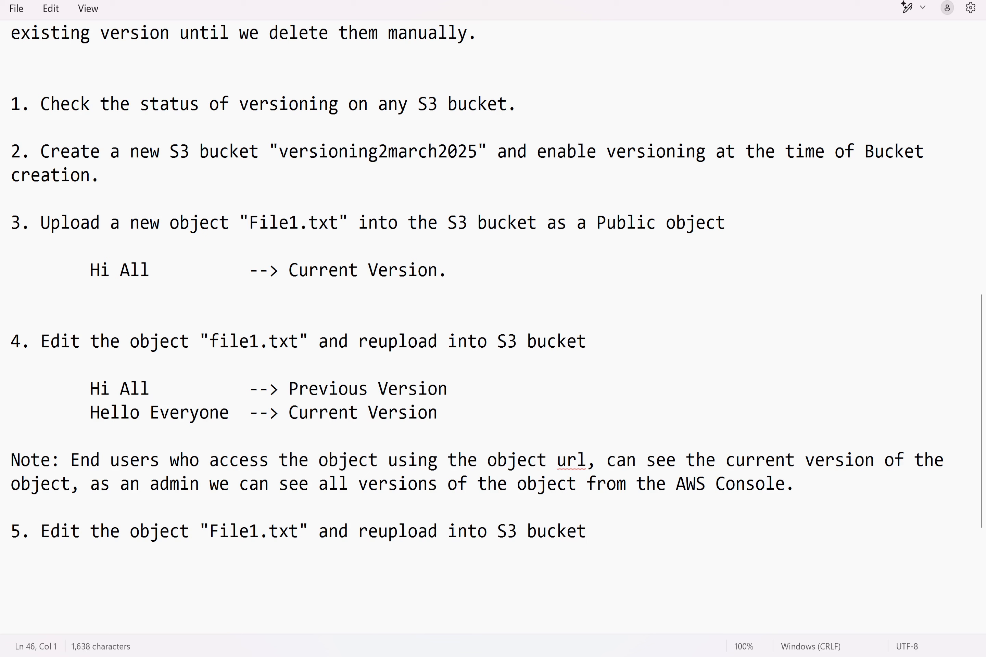
pyautogui.hotkey('ctrl', 'v')
# Step: Relabel the "Hello Everyone" line under item 5 as "previous Version"
pyautogui.hotkey('shift', 'Left')
pyautogui.hotkey('shift', 'Left')
pyautogui.hotkey('shift', 'Left')
pyautogui.hotkey('shift', 'Left')
pyautogui.hotkey('shift', 'Left')
pyautogui.hotkey('shift', 'Left')
pyautogui.hotkey('shift', 'Left')
pyautogui.hotkey('shift', 'Left')
pyautogui.hotkey('shift', 'Left')
pyautogui.hotkey('shift', 'Left')
pyautogui.hotkey('shift', 'Left')
pyautogui.hotkey('shift', 'Left')
pyautogui.hotkey('shift', 'Left')
pyautogui.hotkey('shift', 'Left')
pyautogui.hotkey('shift', 'Left')
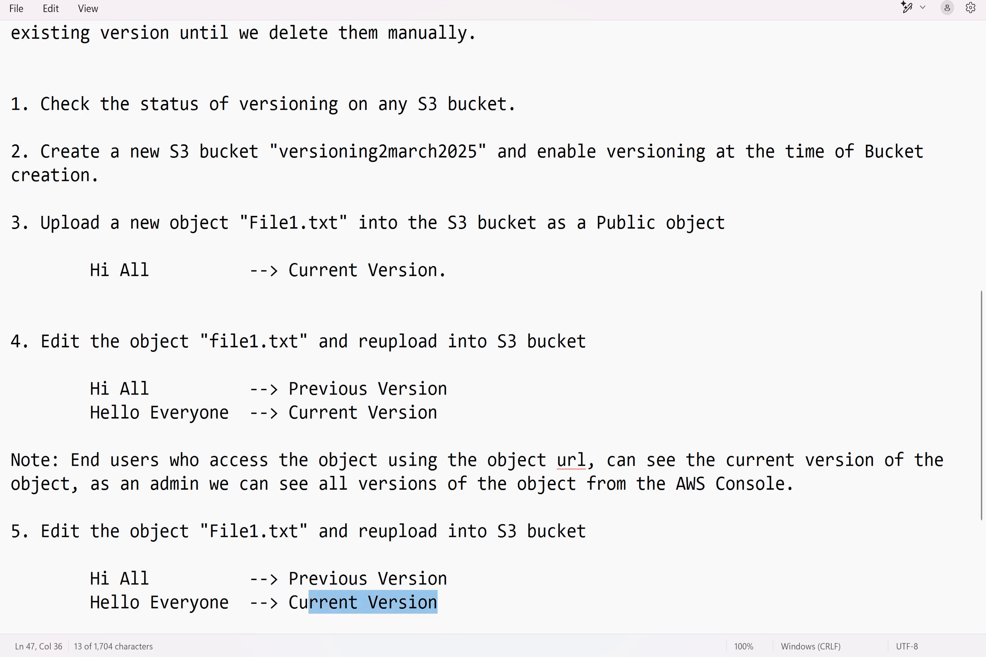
pyautogui.write('previous Version')
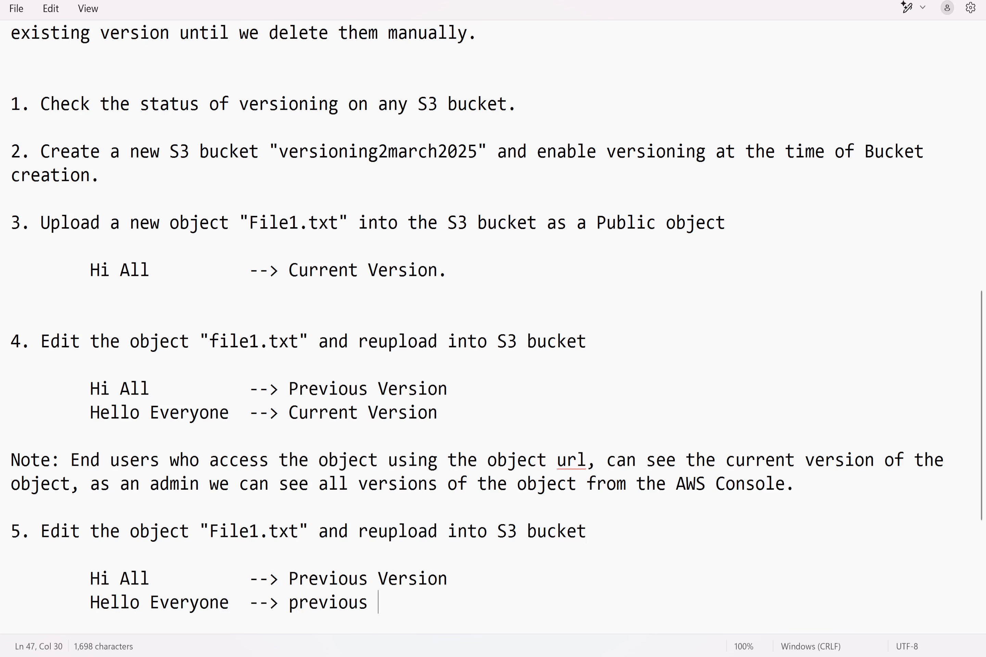
# Step: Add the line "slkdjfglhkda --> Current Version" under item 5, and capitalize "Previous" on the "Hello Everyone" line
pyautogui.press('Return')
pyautogui.press('Tab')
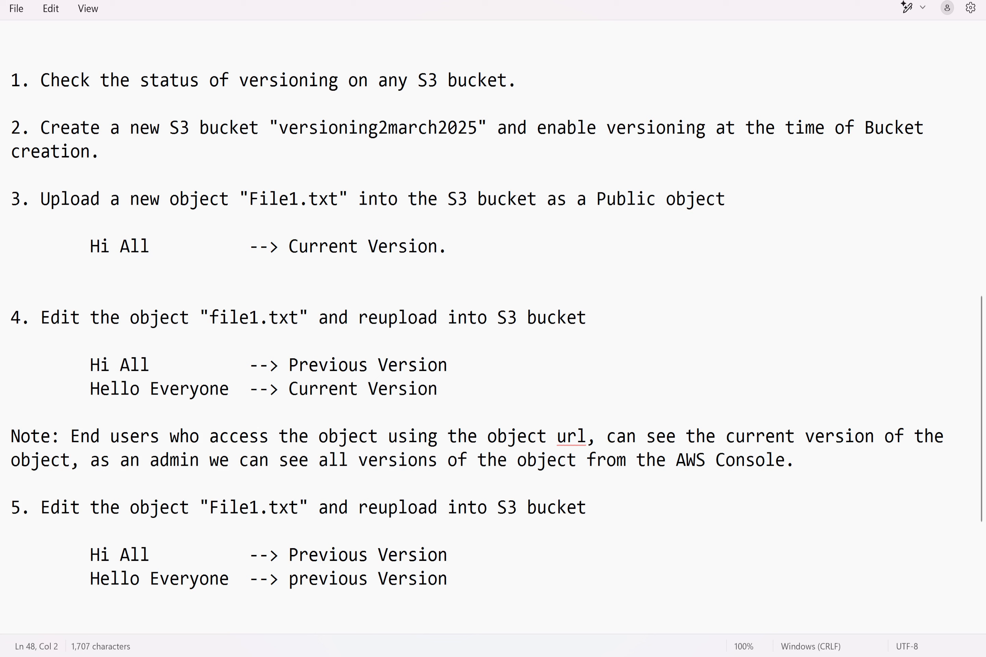
pyautogui.write('slkdjfglhkdagfkld')
pyautogui.press('BackSpace')
pyautogui.press('BackSpace')
pyautogui.press('BackSpace')
pyautogui.press('BackSpace')
pyautogui.press('BackSpace')
pyautogui.press('Tab')
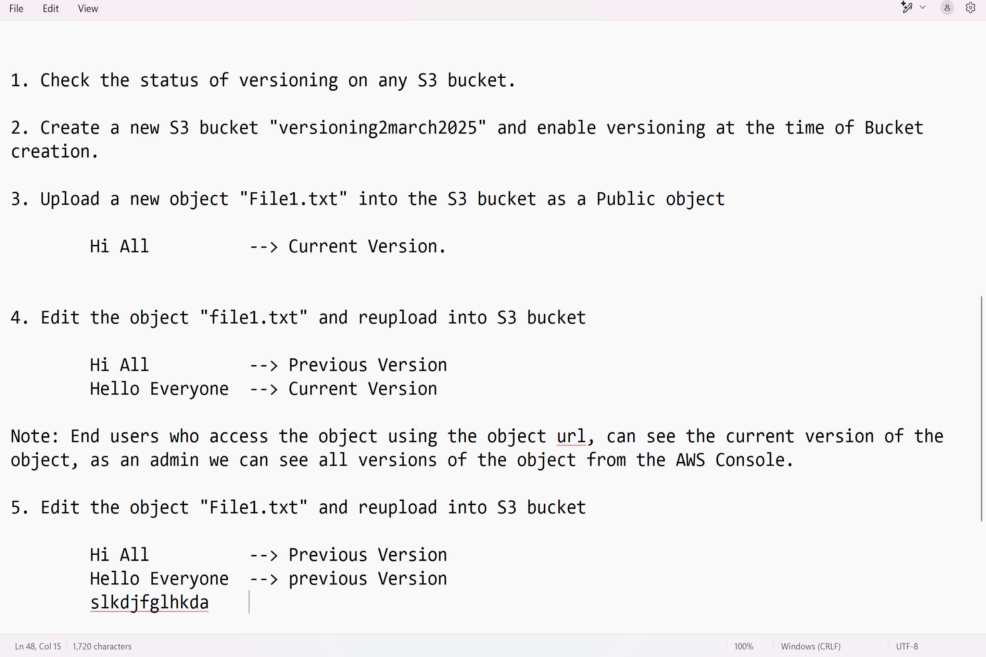
pyautogui.write('--> Current Versi')
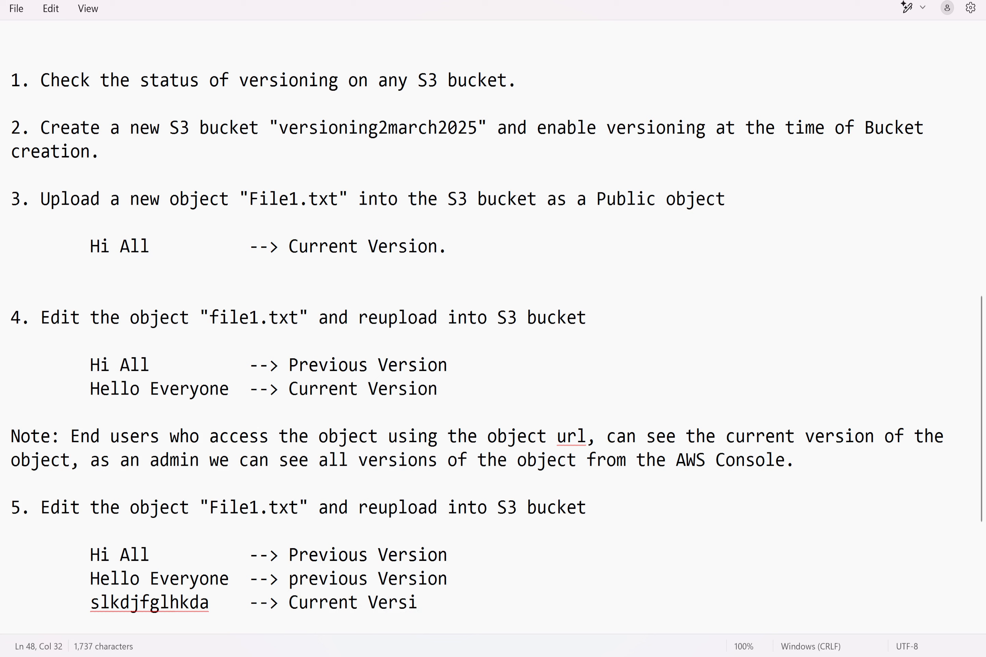
pyautogui.write('on')
pyautogui.press('BackSpace')
pyautogui.write('P')
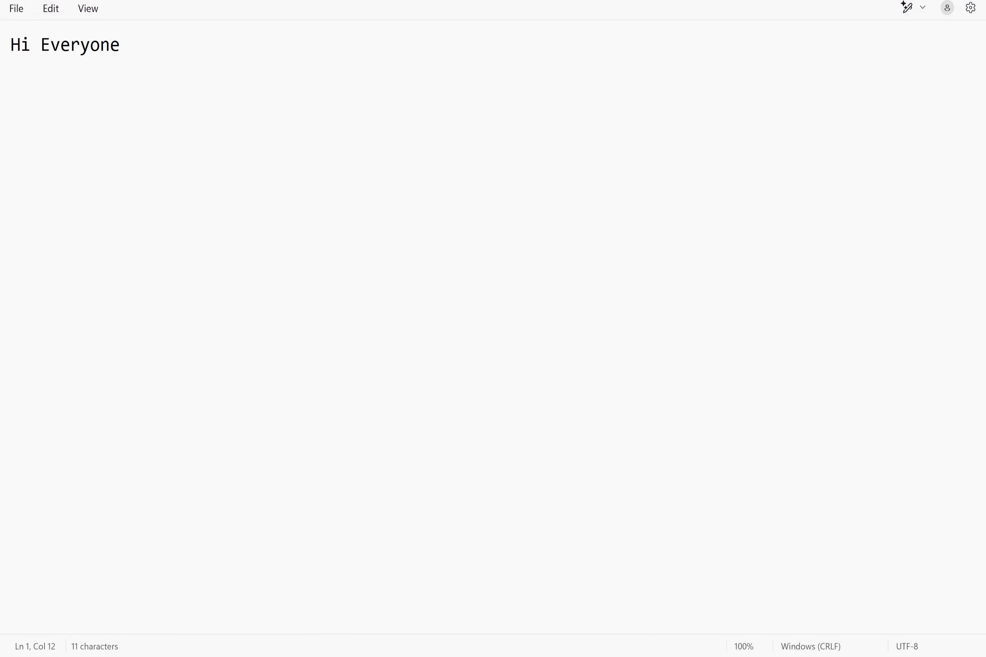
# Step: Replace the entire content of File1.txt with "lsidjfhlkdgfjk" and switch back to the S3 console in the browser
pyautogui.hotkey('ctrl', 'a')
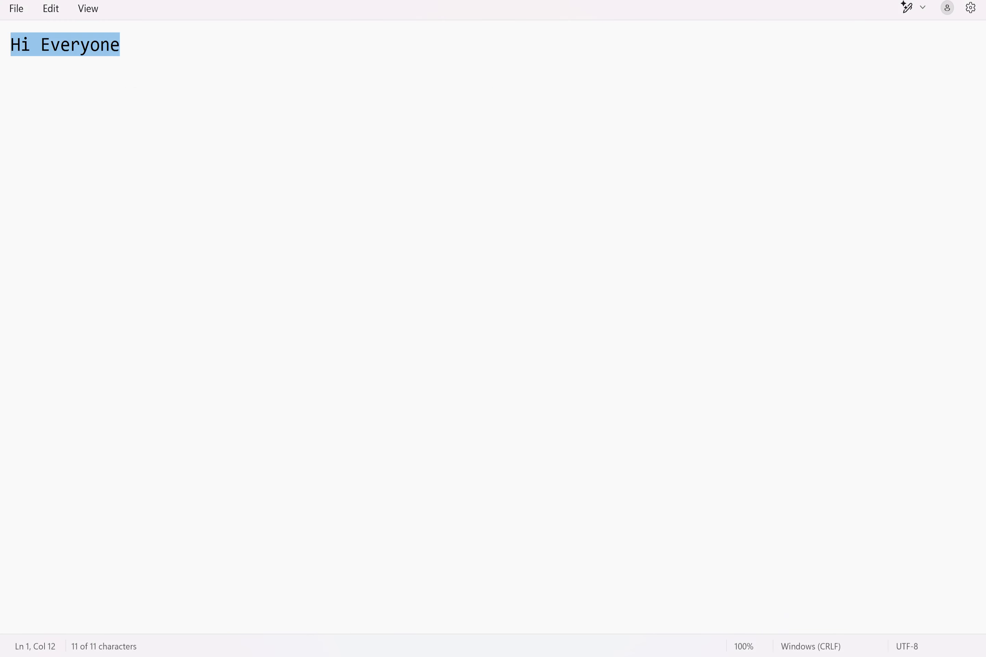
pyautogui.write('lsidjfhlkdgfjk')
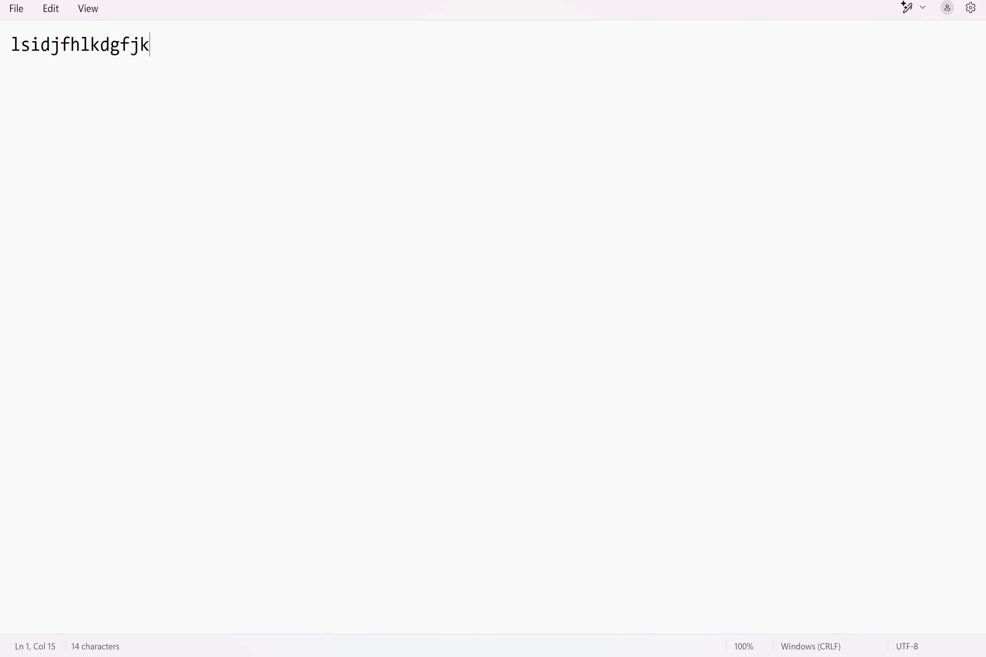
pyautogui.click(608, 590)
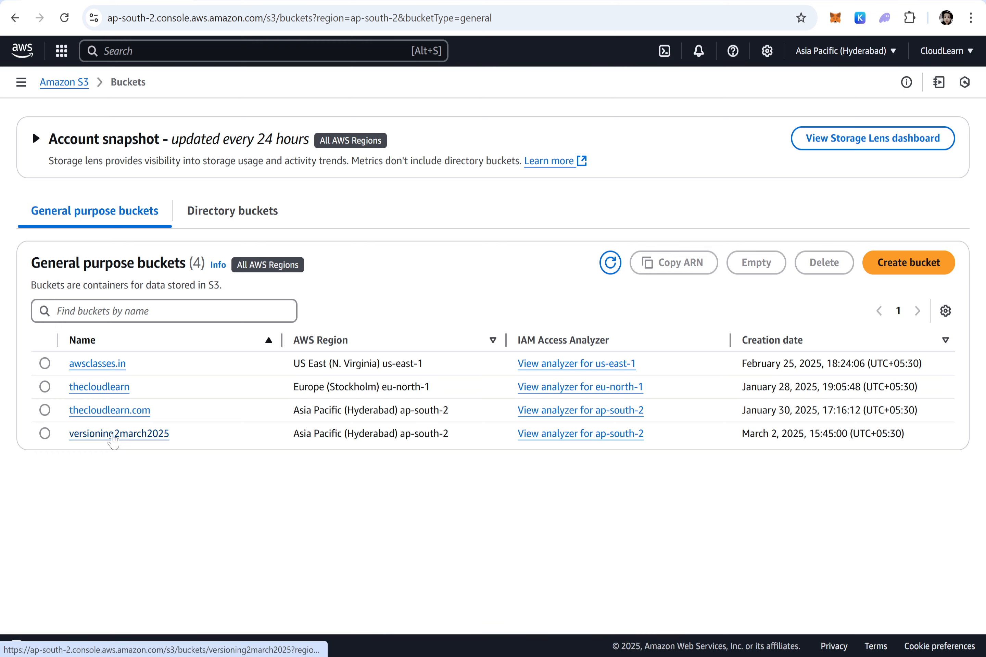
# Step: Start an upload into the versioning2march2025 bucket and add File1 from the Desktop
pyautogui.click(112, 437)
pyautogui.click(939, 220)
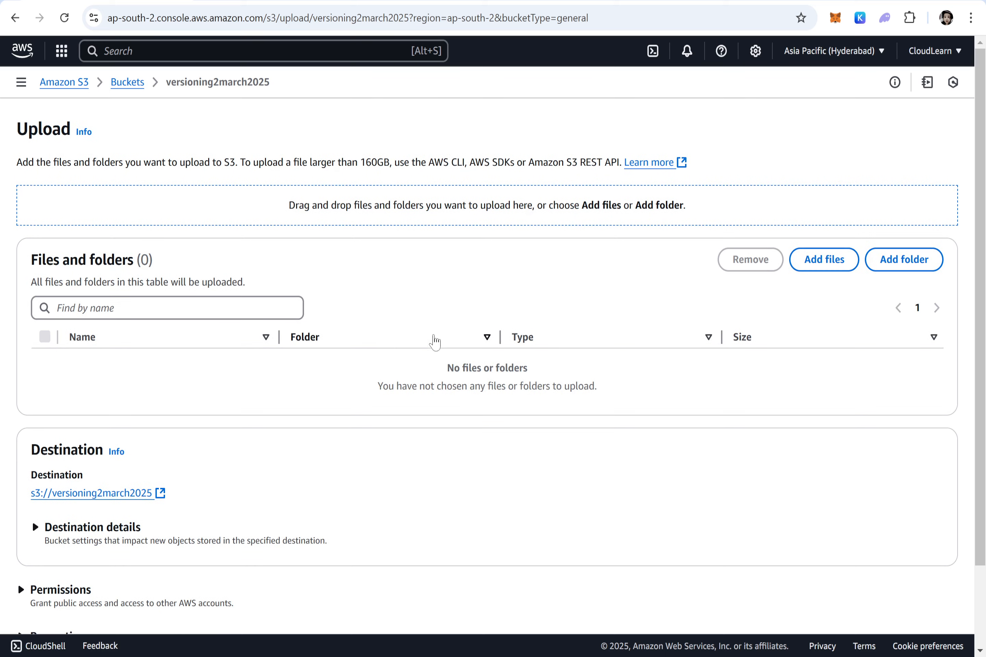
pyautogui.click(801, 259)
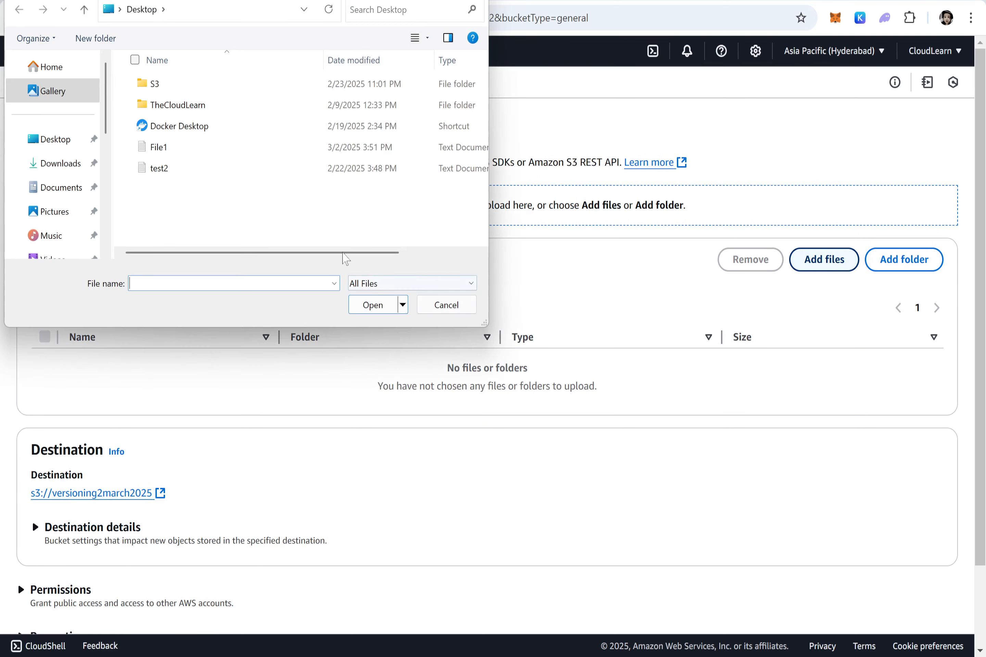
pyautogui.doubleClick(171, 147)
pyautogui.scroll(-1, 61, 467)
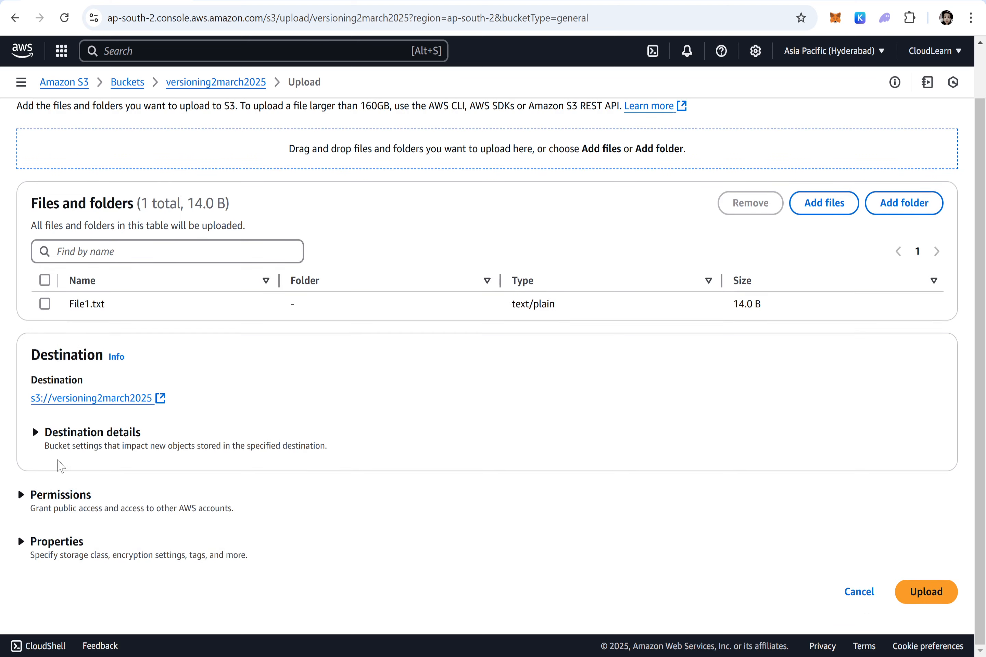
# Step: Upload File1.txt with public-read access granted and the risk acknowledged, and close the upload status
pyautogui.click(59, 542)
pyautogui.click(63, 496)
pyautogui.scroll(-5, 97, 509)
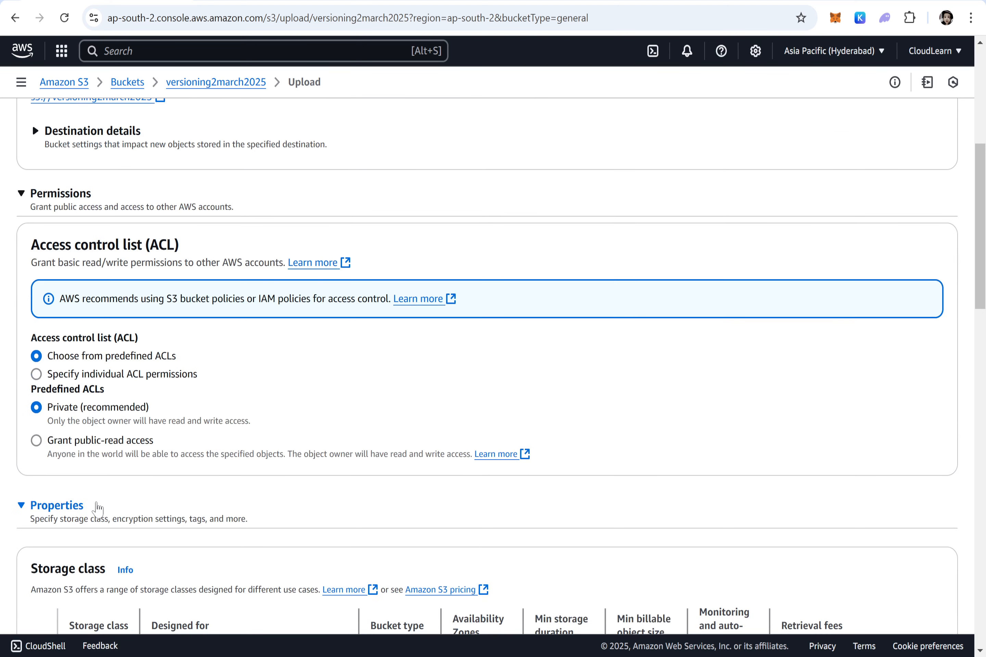
pyautogui.click(91, 441)
pyautogui.scroll(-4, 128, 424)
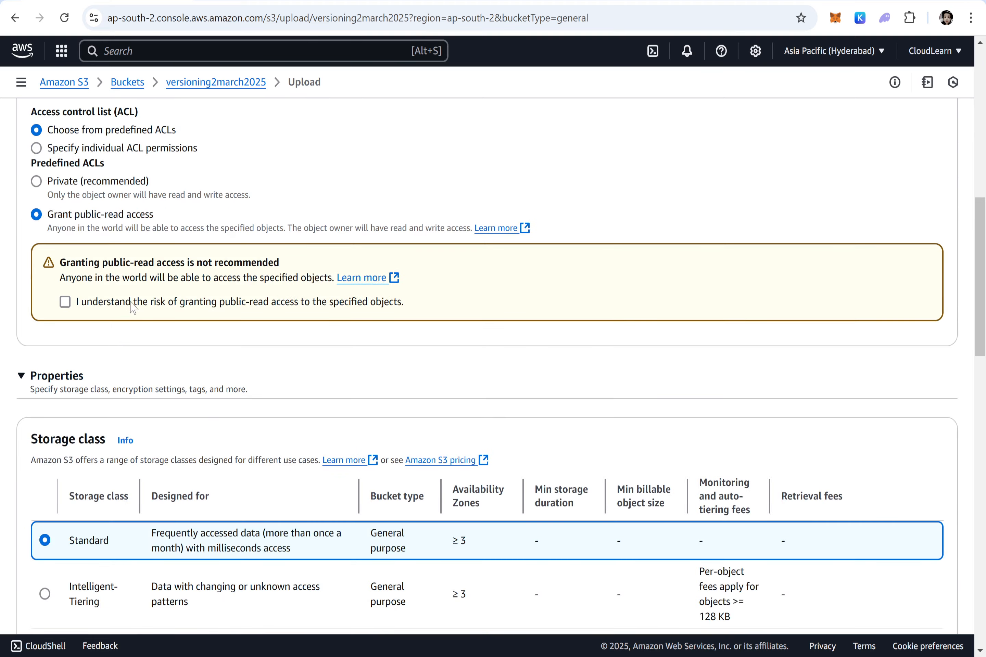
pyautogui.click(131, 302)
pyautogui.scroll(-20, 473, 288)
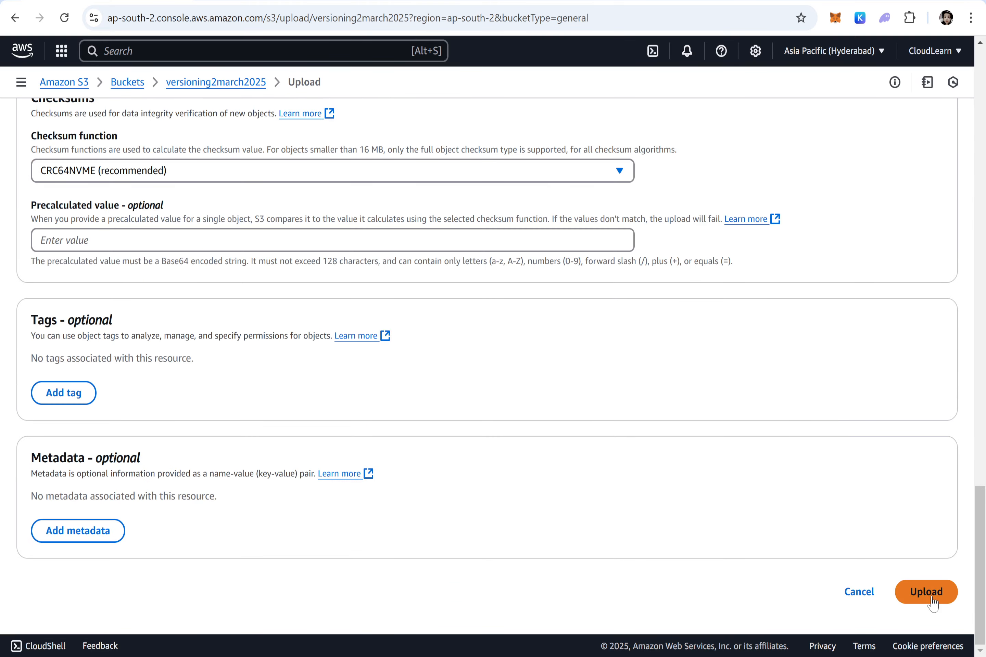
pyautogui.click(932, 601)
pyautogui.click(944, 174)
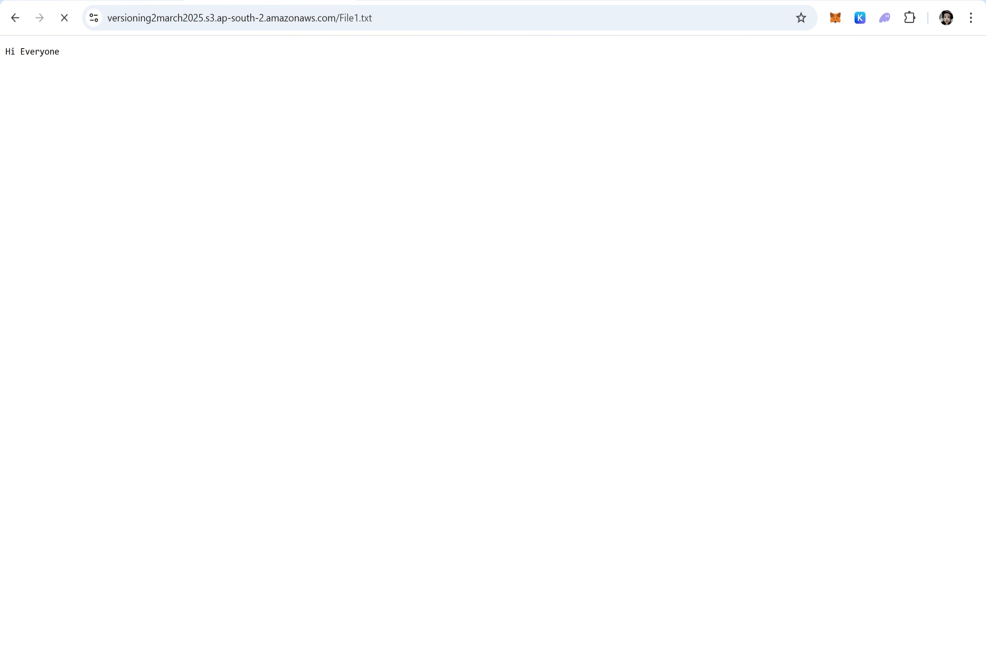
# Step: Check the reuploaded content of File1.txt at its public object URL, and switch back to the notes
pyautogui.moveTo(75, 53); pyautogui.dragTo(3, 50)
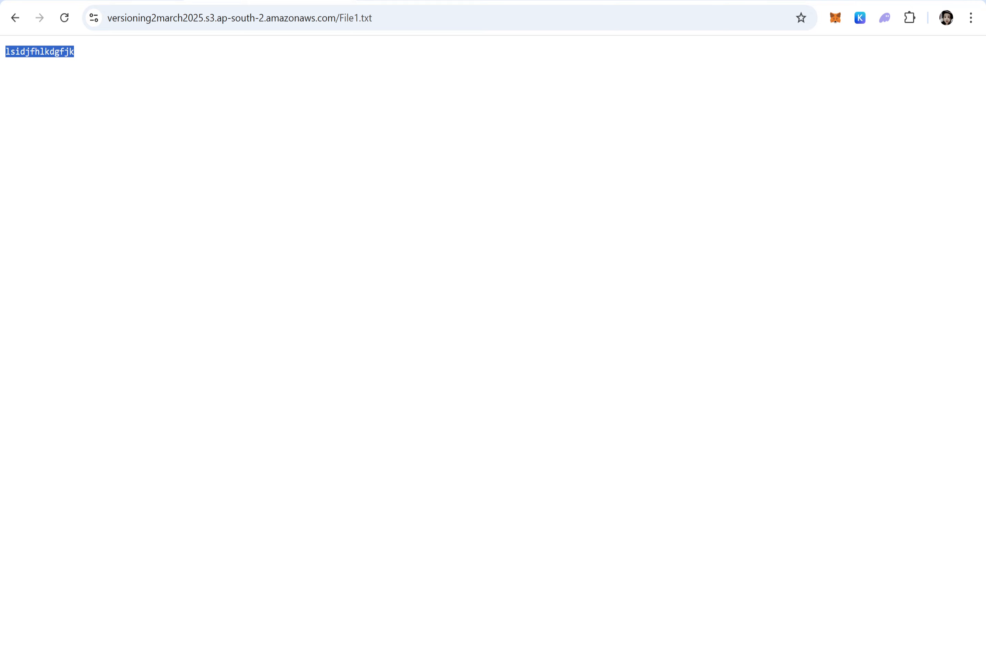
pyautogui.click(624, 656)
pyautogui.hotkey('alt', 'Tab')
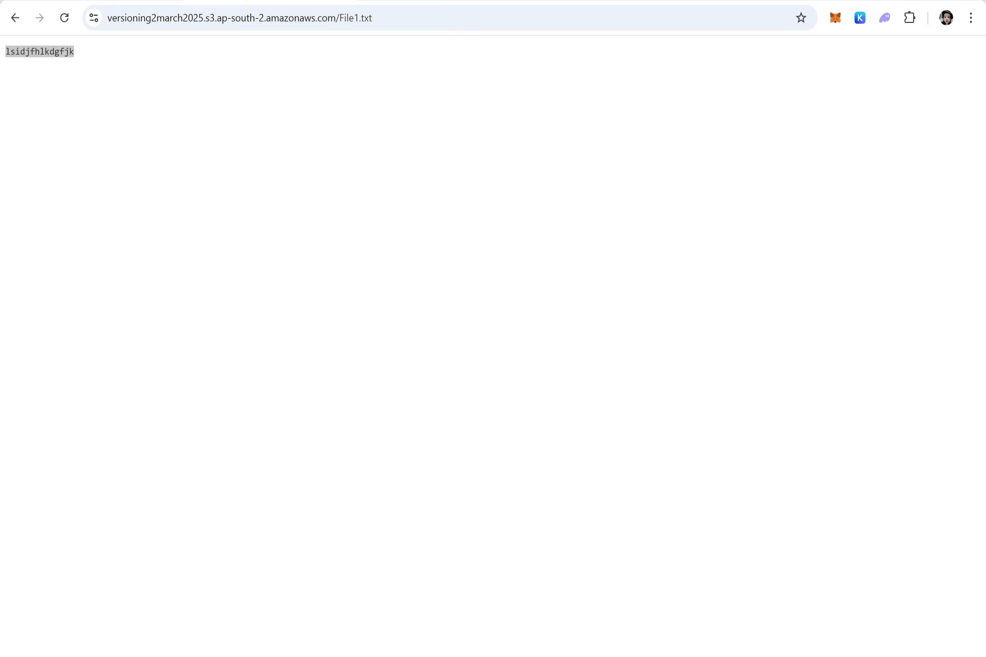
pyautogui.hotkey('alt', 'Tab')
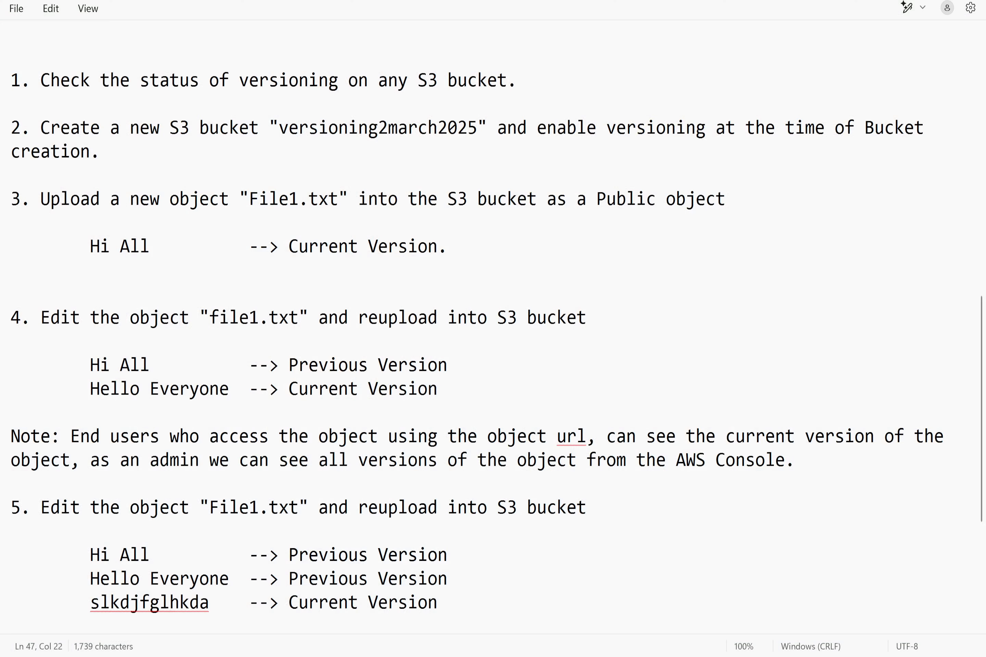
# Step: Append (V1), (V2) and (V3) to the three version lines under item 5, in order
pyautogui.click(448, 555)
pyautogui.write('(V')
pyautogui.write('1)')
pyautogui.write('V2)')
pyautogui.press('BackSpace')
pyautogui.write('(V3)')
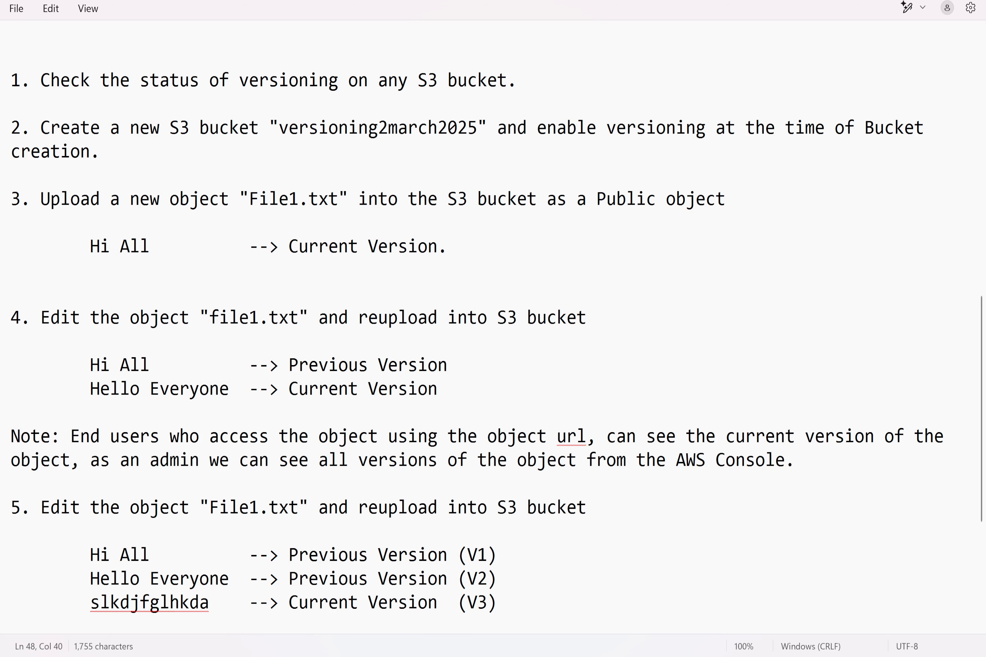
pyautogui.moveTo(497, 579); pyautogui.dragTo(89, 579)
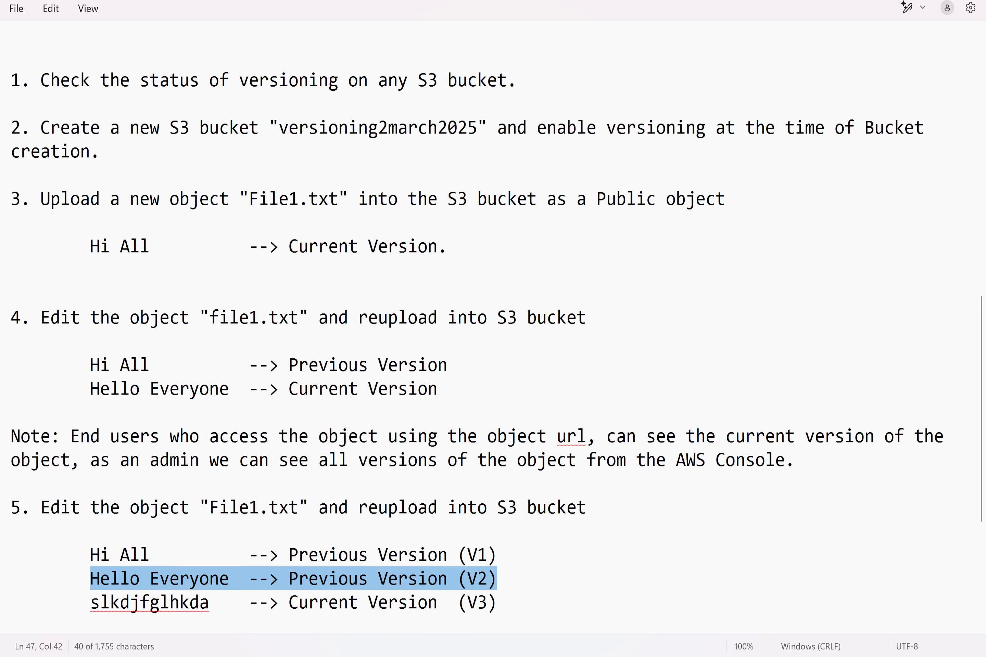
# Step: Add item 6 below the version lines: "Revert the object changes"
pyautogui.click(498, 603)
pyautogui.scroll(-2, 498, 603)
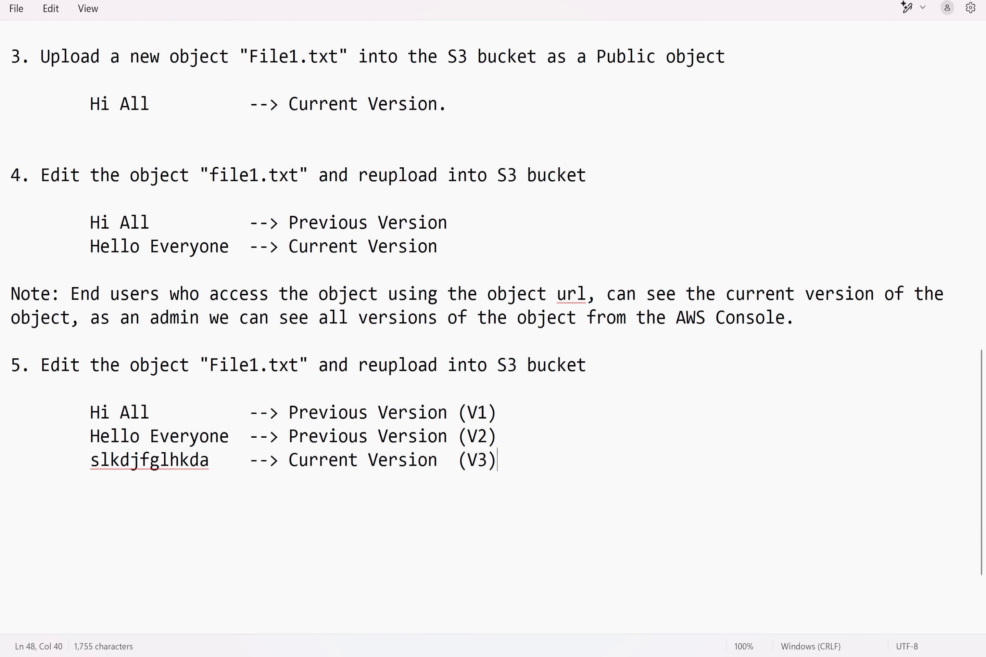
pyautogui.press('Return')
pyautogui.press('Return')
pyautogui.write('6. Revert the ob')
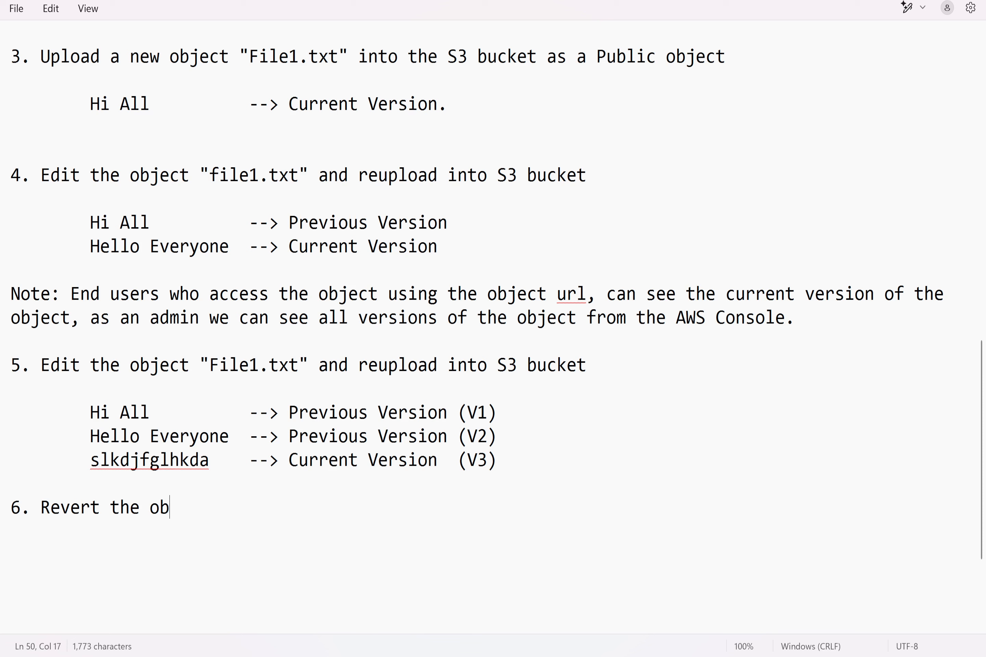
pyautogui.write('ject changes')
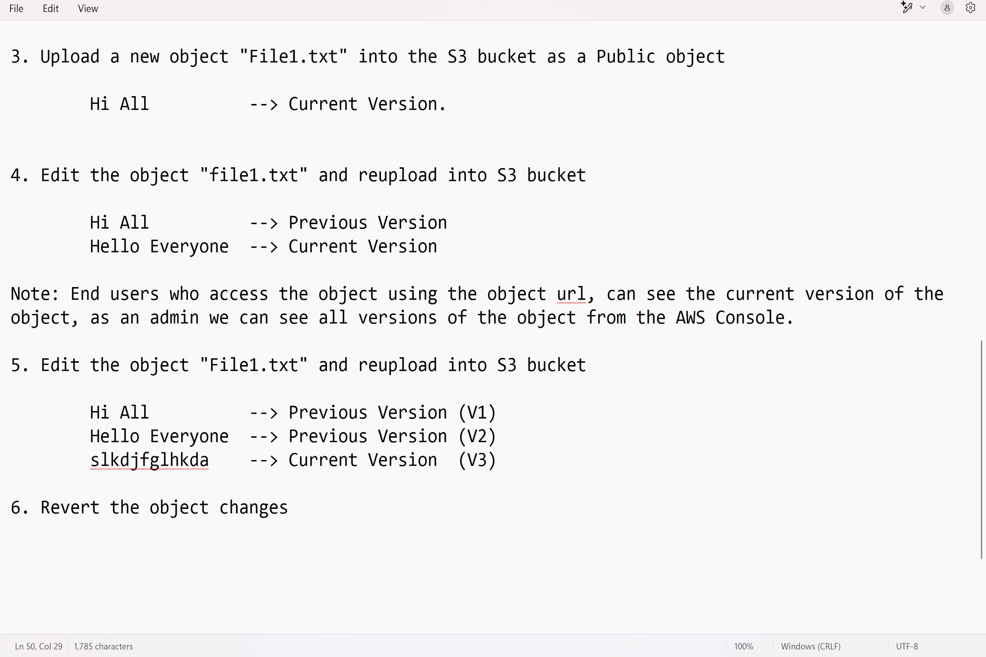
pyautogui.write(', so that the use')
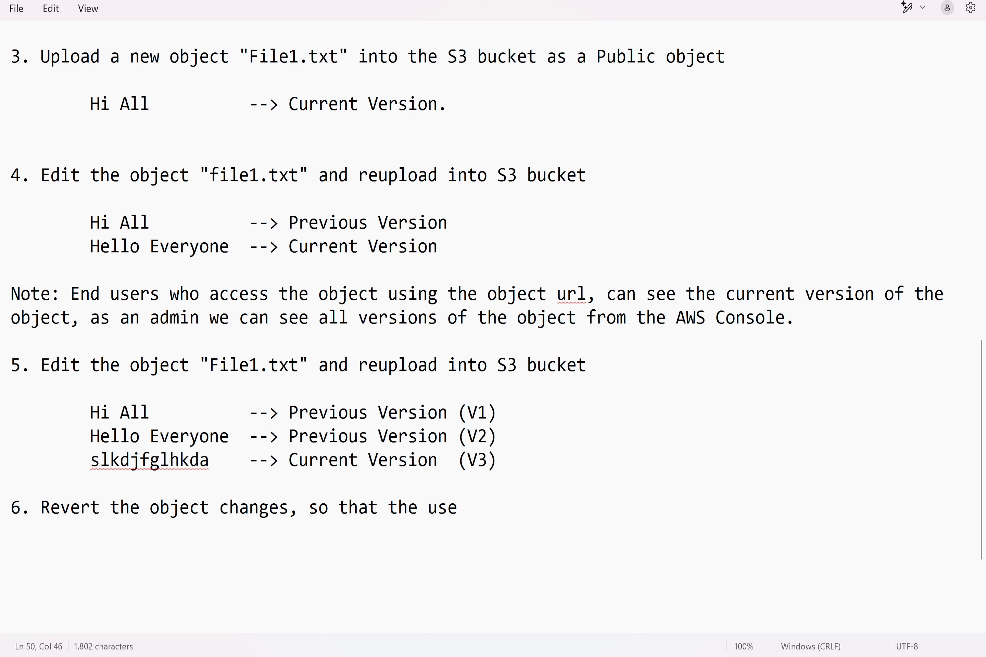
pyautogui.write('rs can see t')
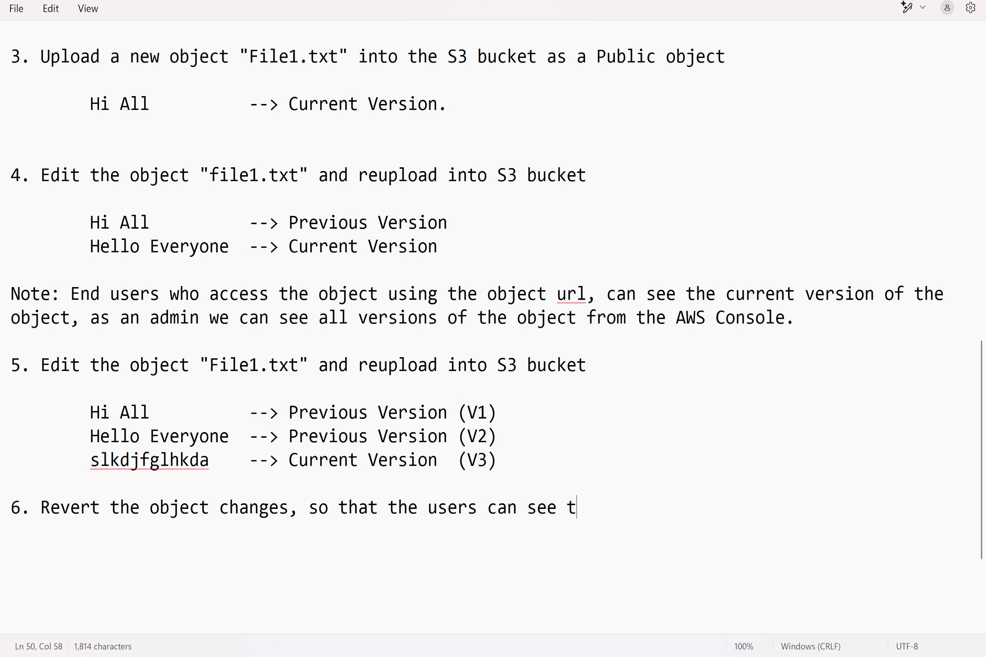
pyautogui.write('he V2 as t')
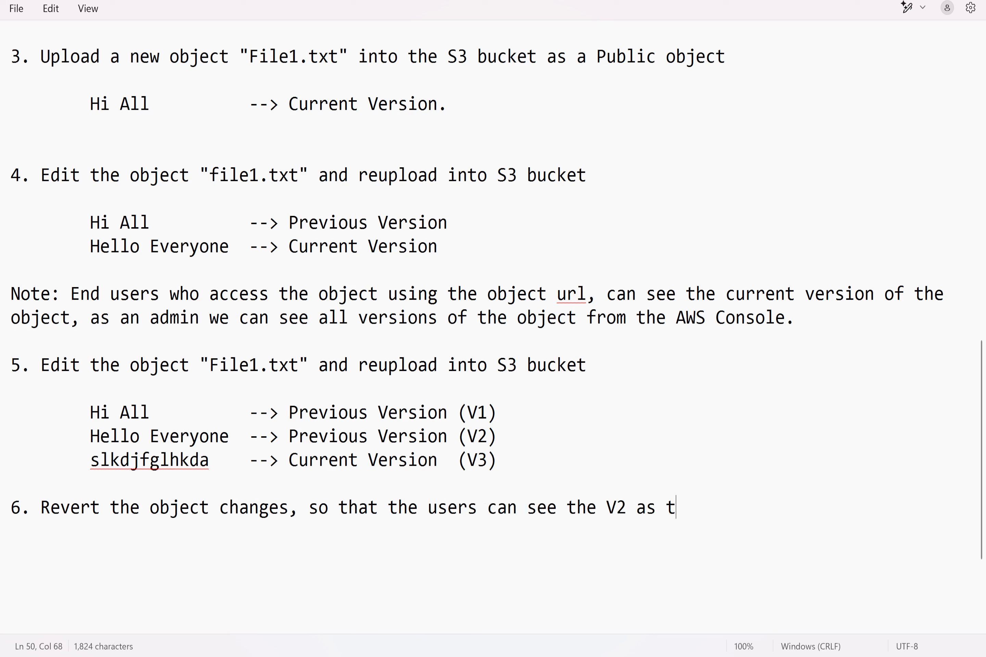
pyautogui.write('he object')
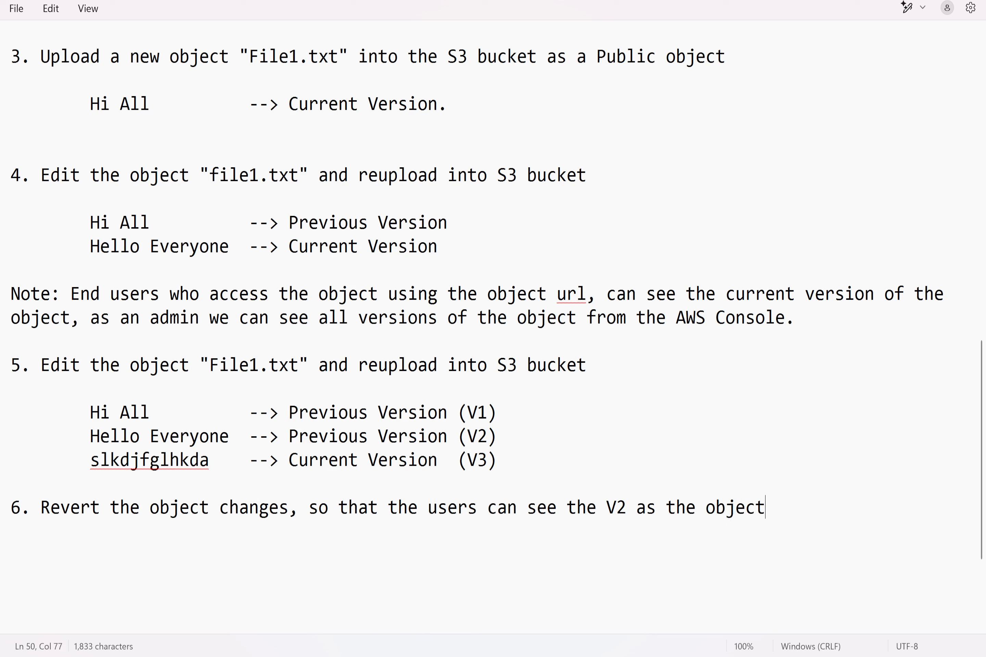
pyautogui.write("'s Data.")
# Step: Add an indented line under item 6: "Delete the Current version (V3), So that the V2 becomes current version."
pyautogui.press('Return')
pyautogui.press('Return')
pyautogui.press('Up')
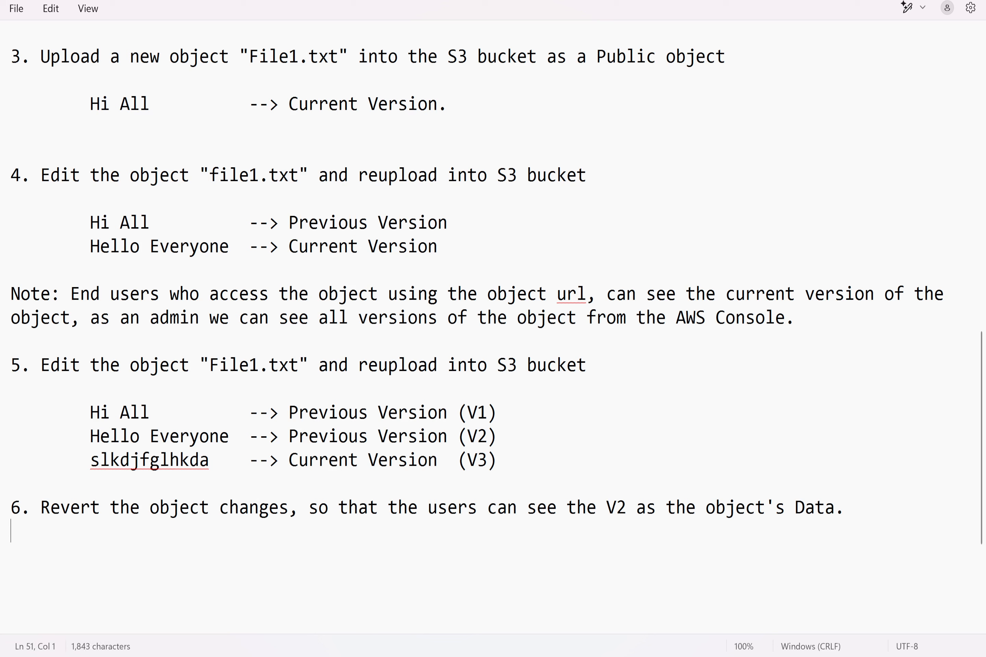
pyautogui.write('Delete the')
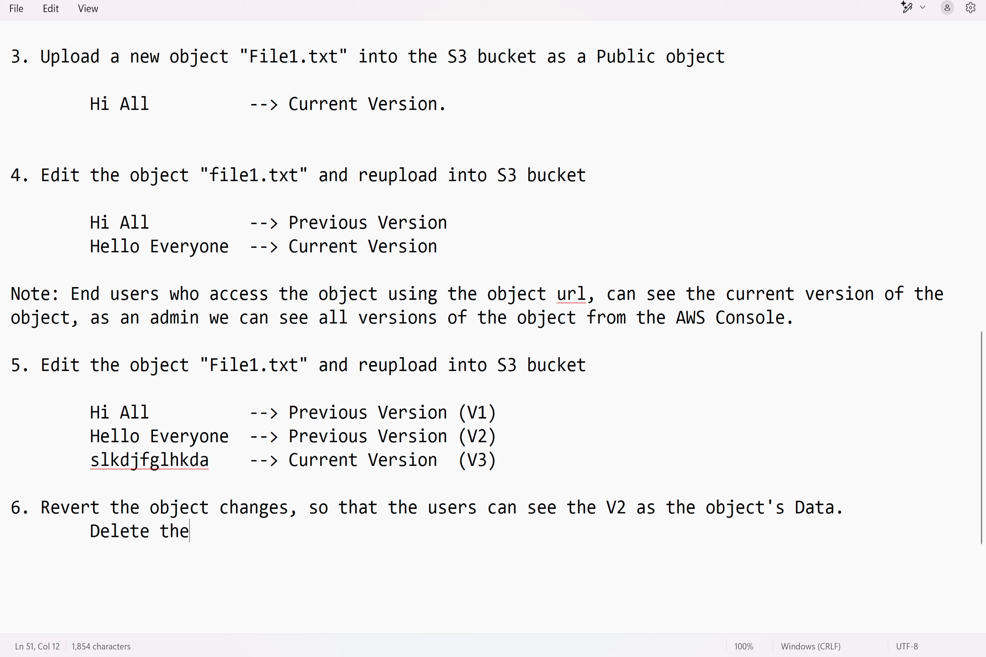
pyautogui.write(' Curren')
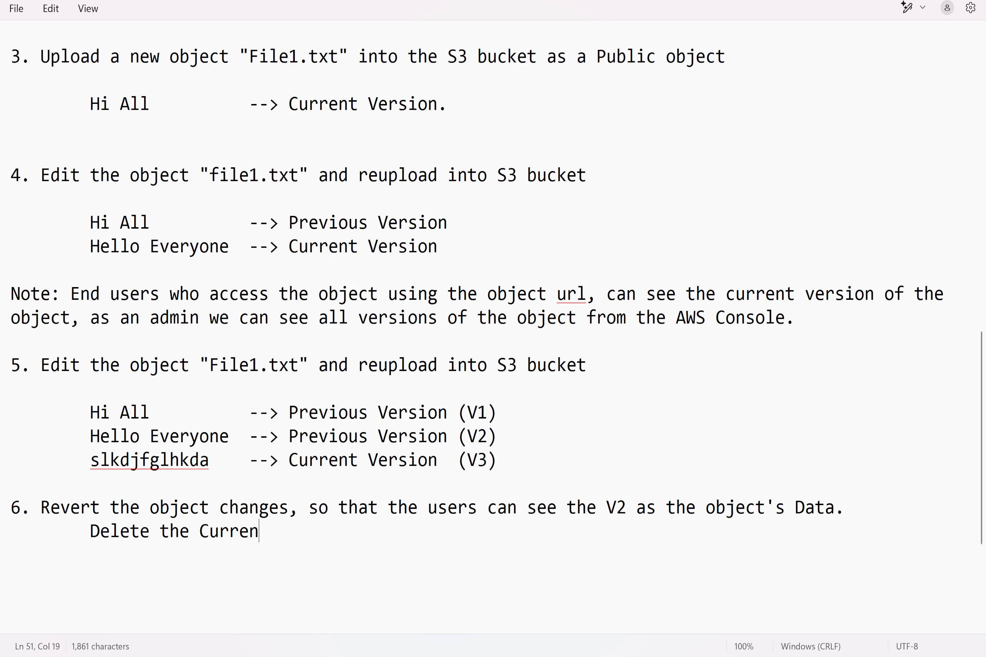
pyautogui.write('t version (V')
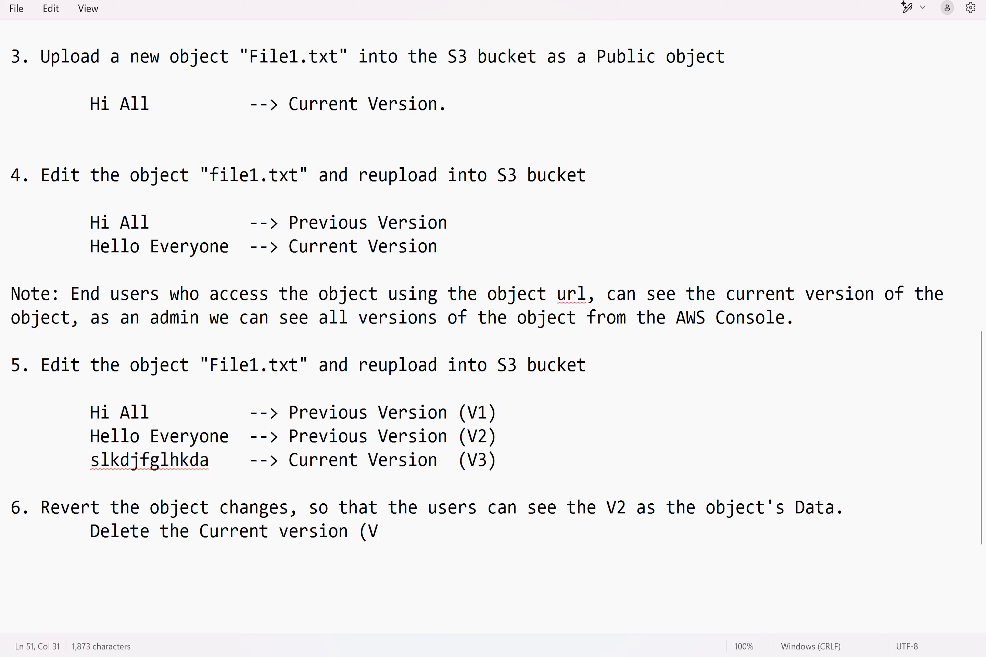
pyautogui.write('3), So that the V')
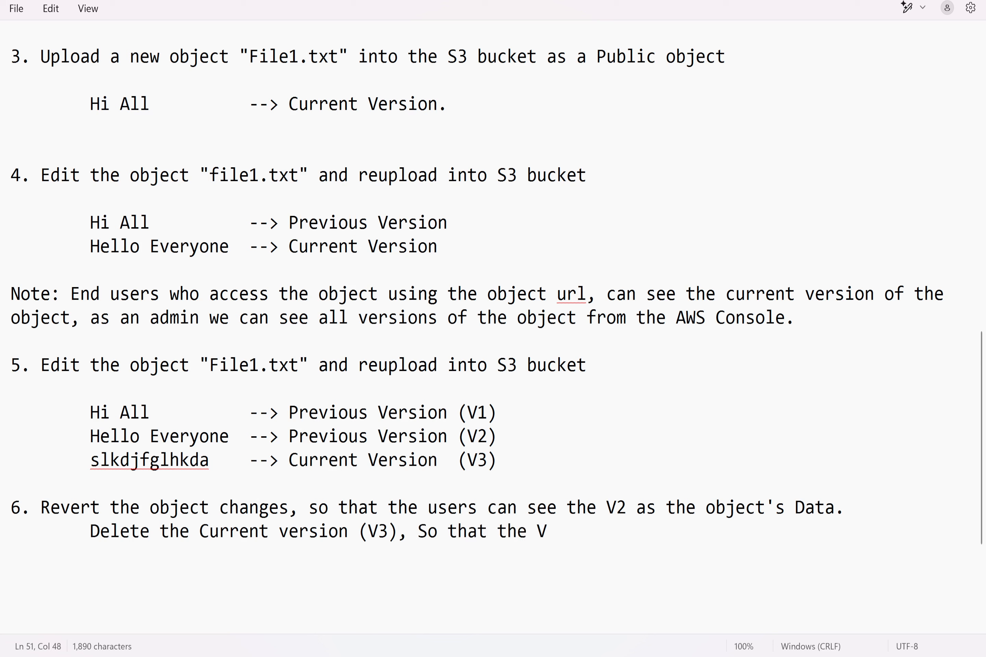
pyautogui.write('2 becomes cur')
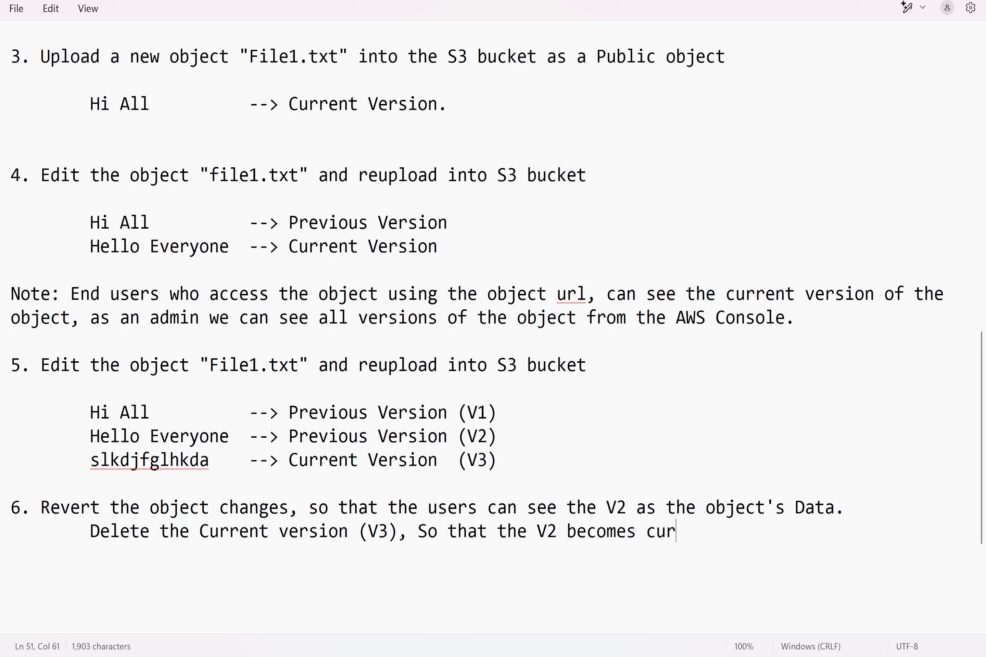
pyautogui.write('rent version')
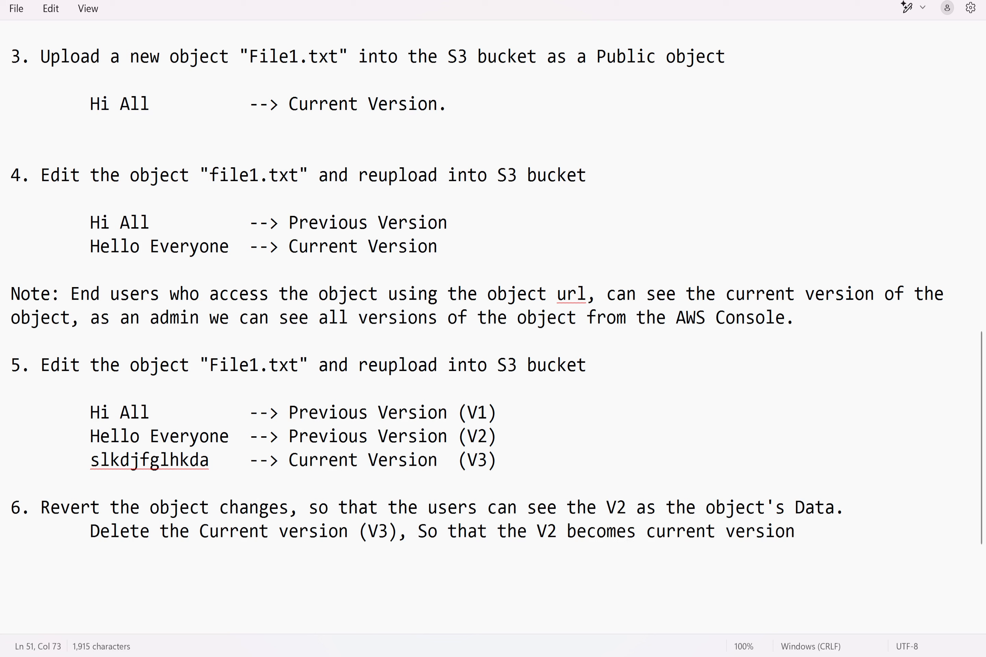
pyautogui.write('.')
pyautogui.press('Return')
pyautogui.press('Return')
pyautogui.press('Return')
# Step: Switch to the S3 console in Chrome, reopen the versioning2march2025 bucket, and show all object versions
pyautogui.moveTo(520, 656)
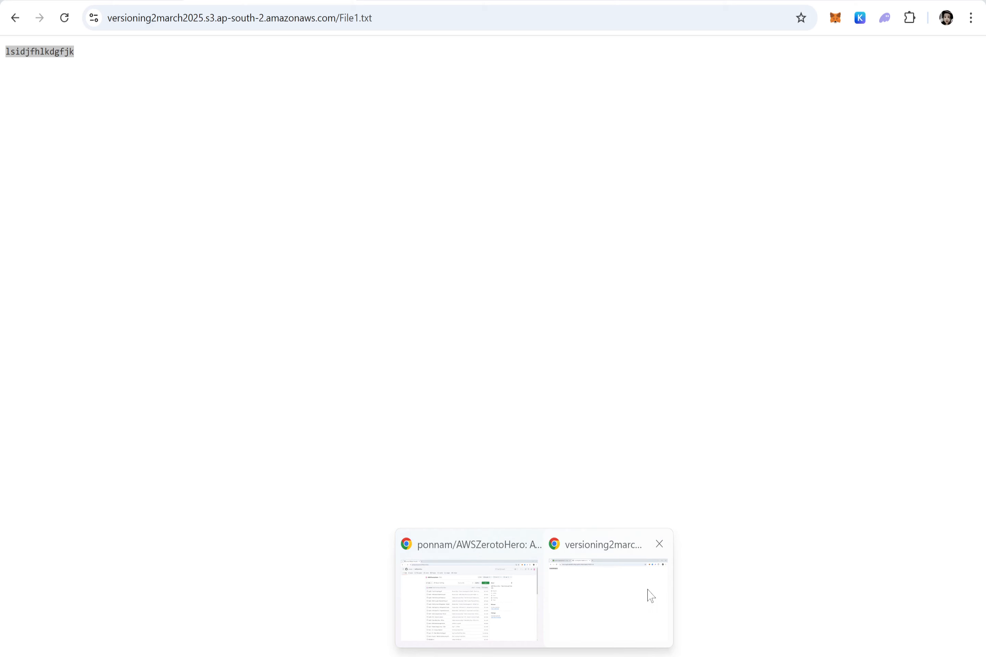
pyautogui.click(647, 594)
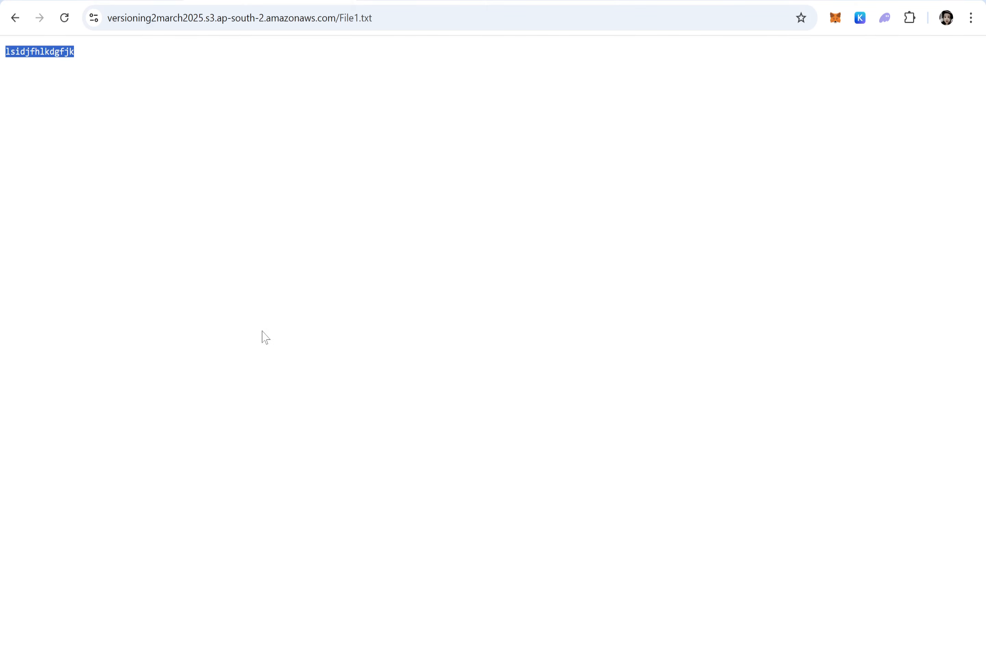
pyautogui.click(143, 1)
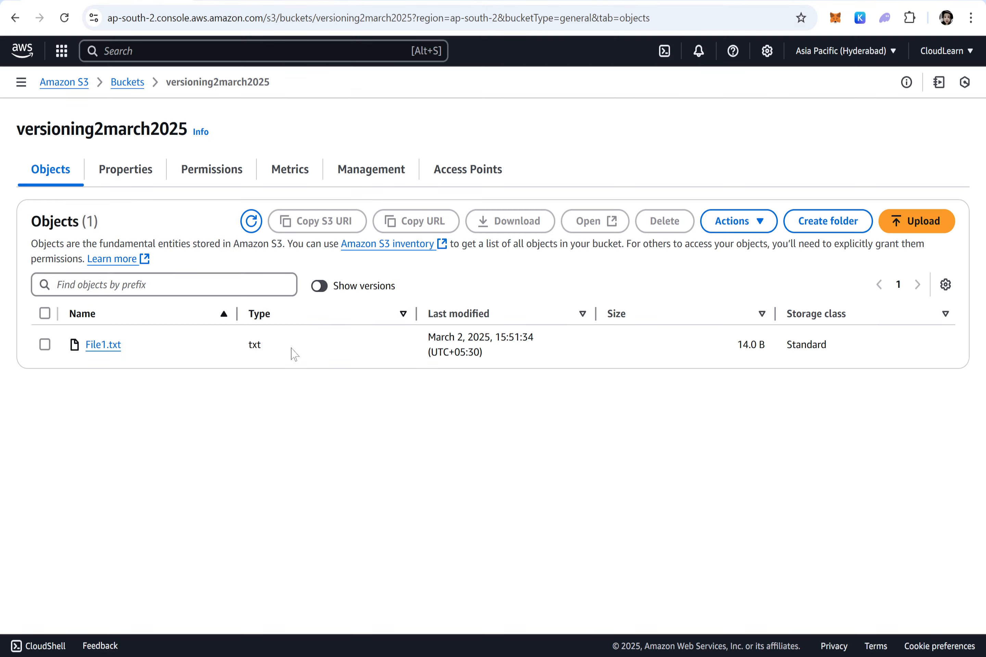
pyautogui.click(127, 81)
pyautogui.click(85, 435)
pyautogui.moveTo(153, 346); pyautogui.dragTo(85, 344)
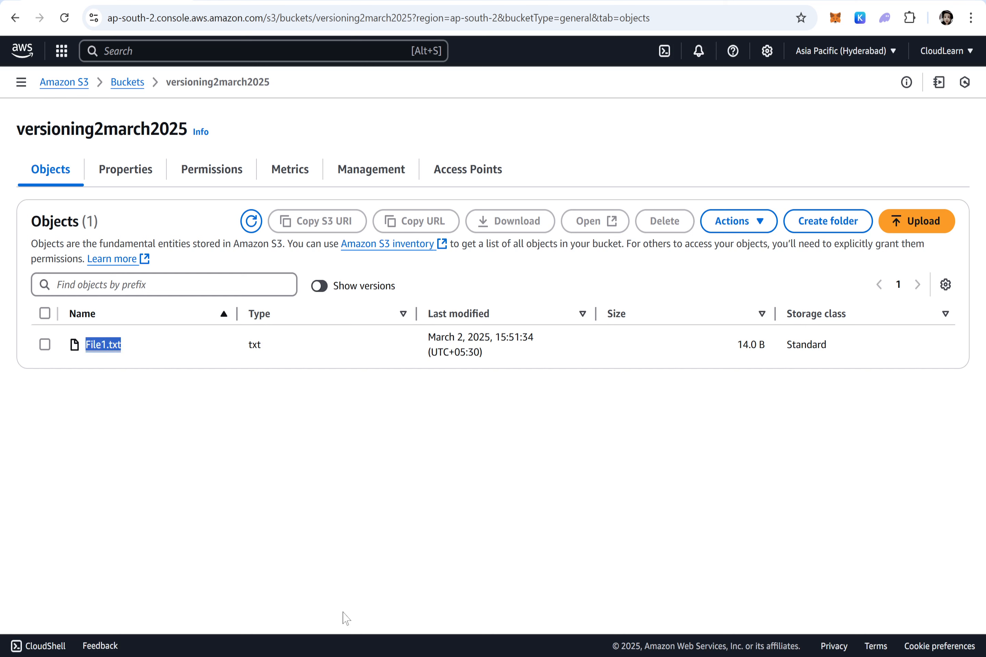
pyautogui.click(322, 287)
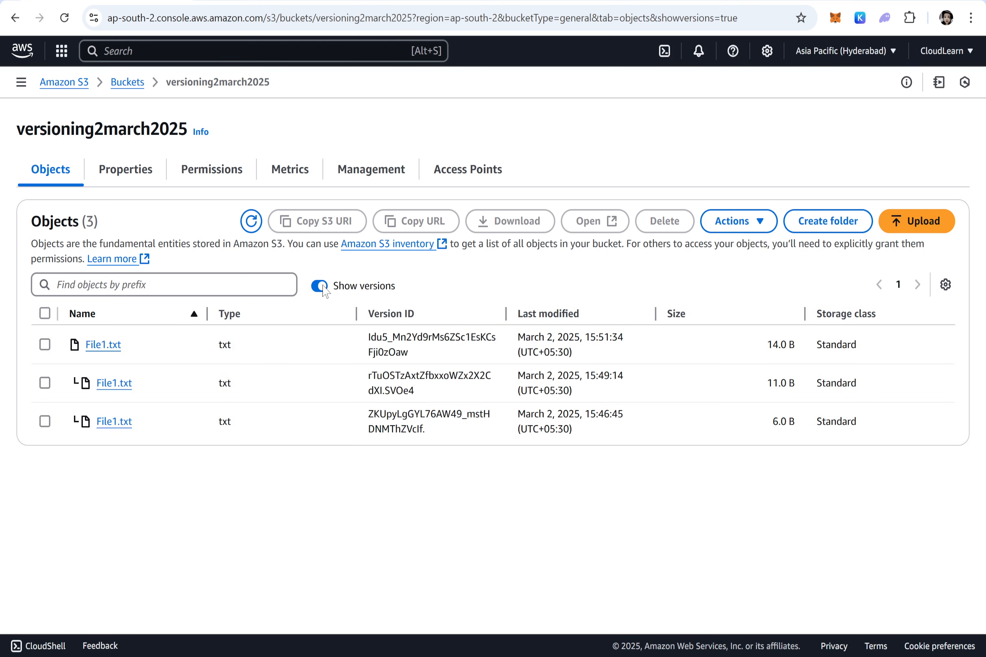
# Step: Examine the listed File1.txt versions from oldest to newest and compare their last-modified times
pyautogui.moveTo(143, 437); pyautogui.dragTo(89, 424)
pyautogui.moveTo(154, 389); pyautogui.dragTo(90, 388)
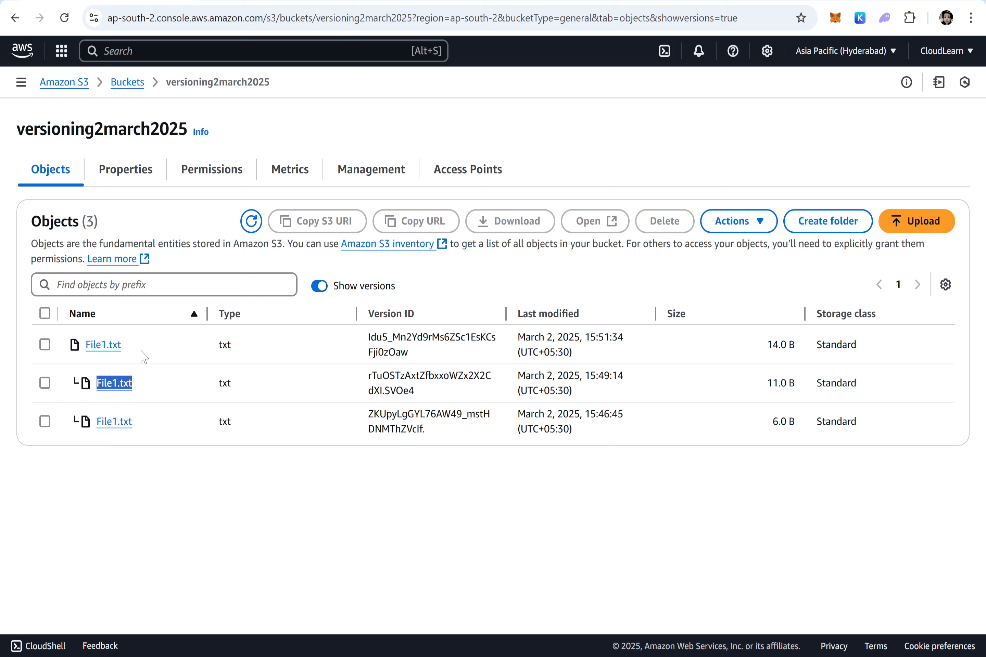
pyautogui.moveTo(144, 351); pyautogui.dragTo(69, 363)
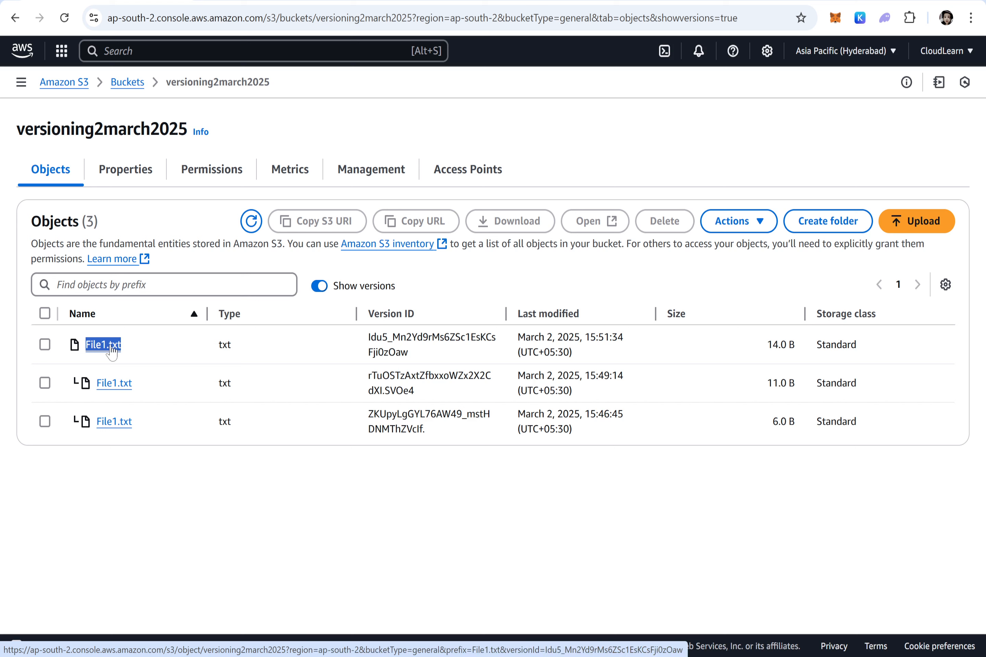
pyautogui.moveTo(630, 345); pyautogui.dragTo(591, 338)
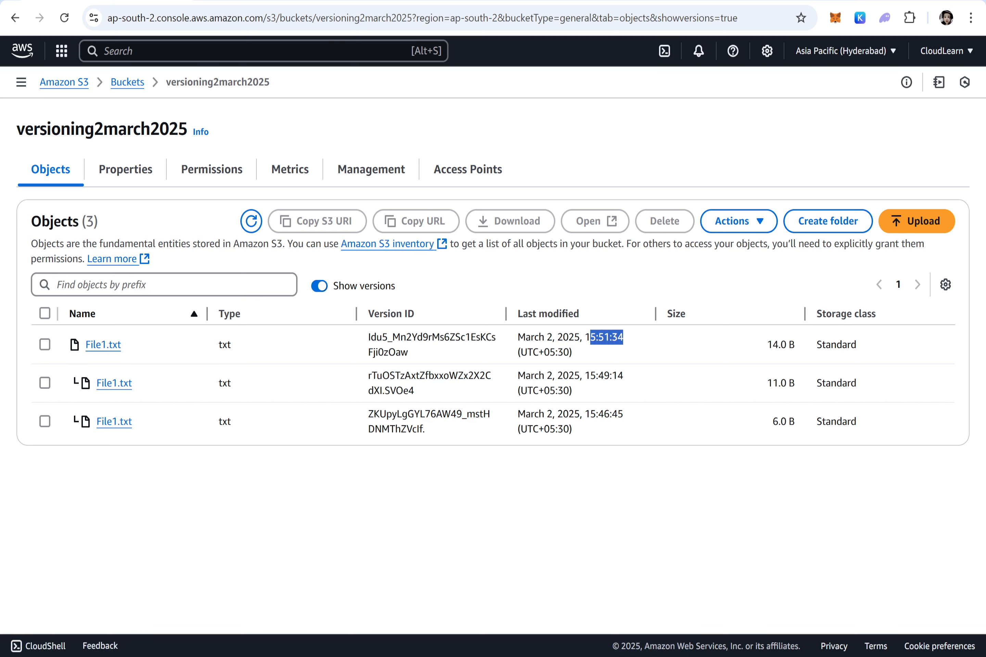
pyautogui.moveTo(626, 378); pyautogui.dragTo(583, 377)
pyautogui.moveTo(624, 416); pyautogui.dragTo(571, 398)
pyautogui.click(620, 525)
# Step: Select the newest File1.txt version, and check the file's current content at its public object URL before returning to the bucket
pyautogui.click(45, 344)
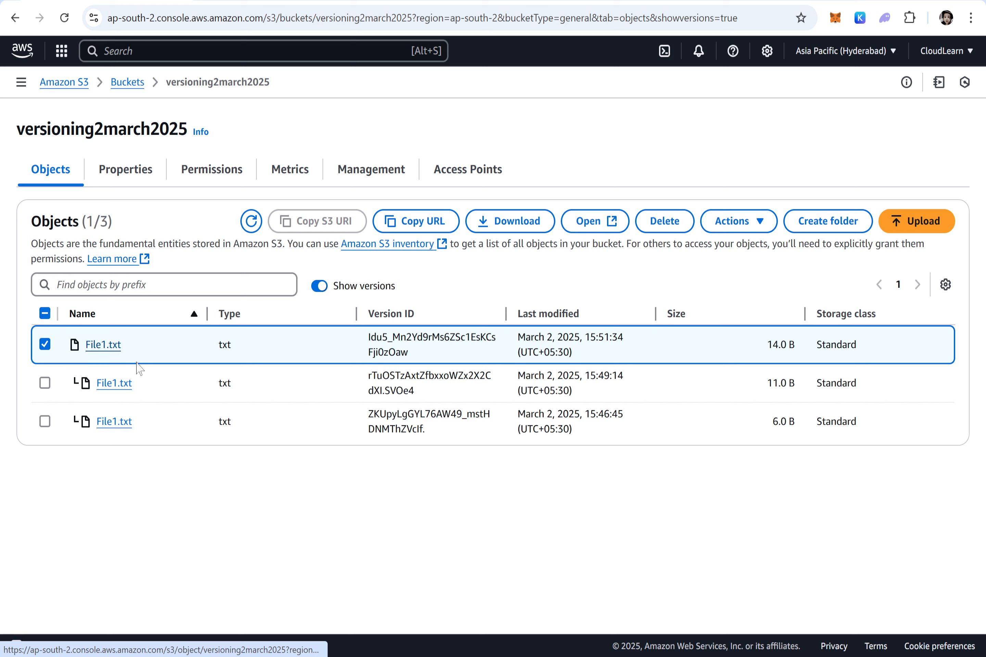
pyautogui.moveTo(146, 387); pyautogui.dragTo(82, 391)
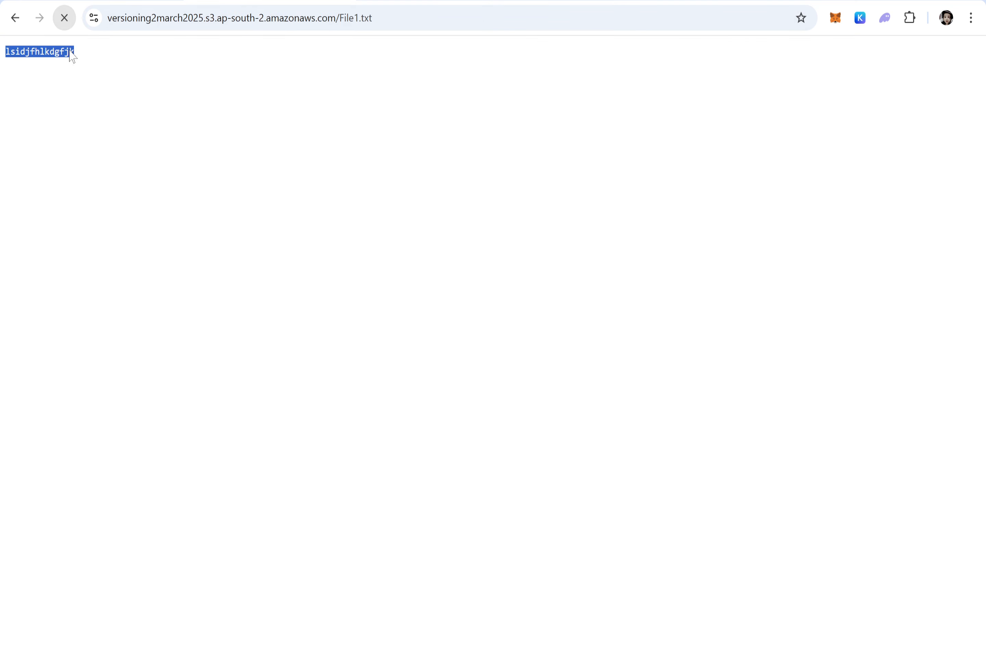
pyautogui.click(73, 53)
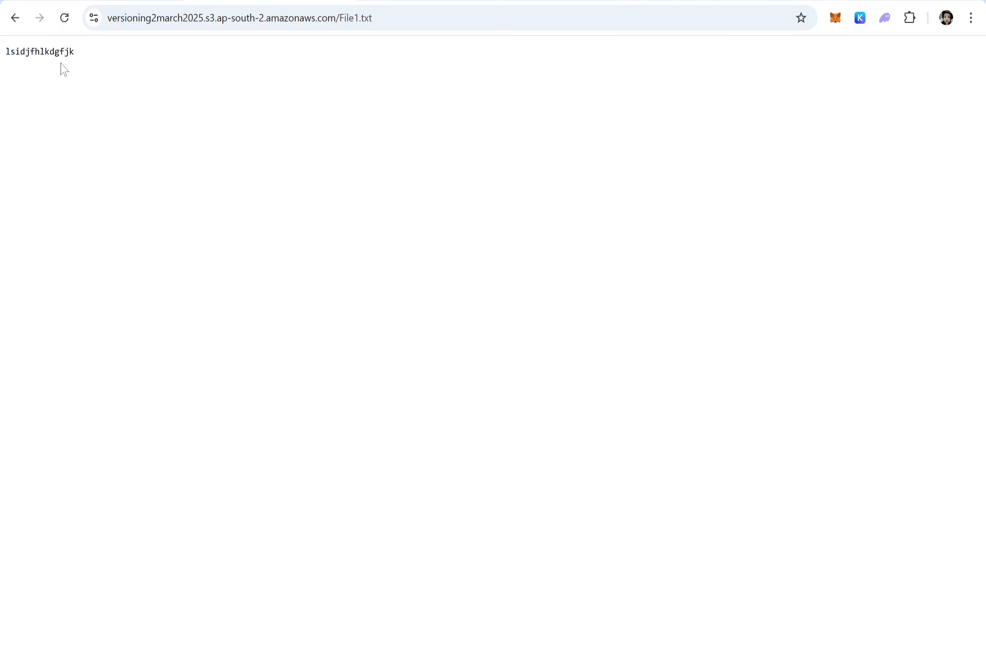
pyautogui.click(106, 1)
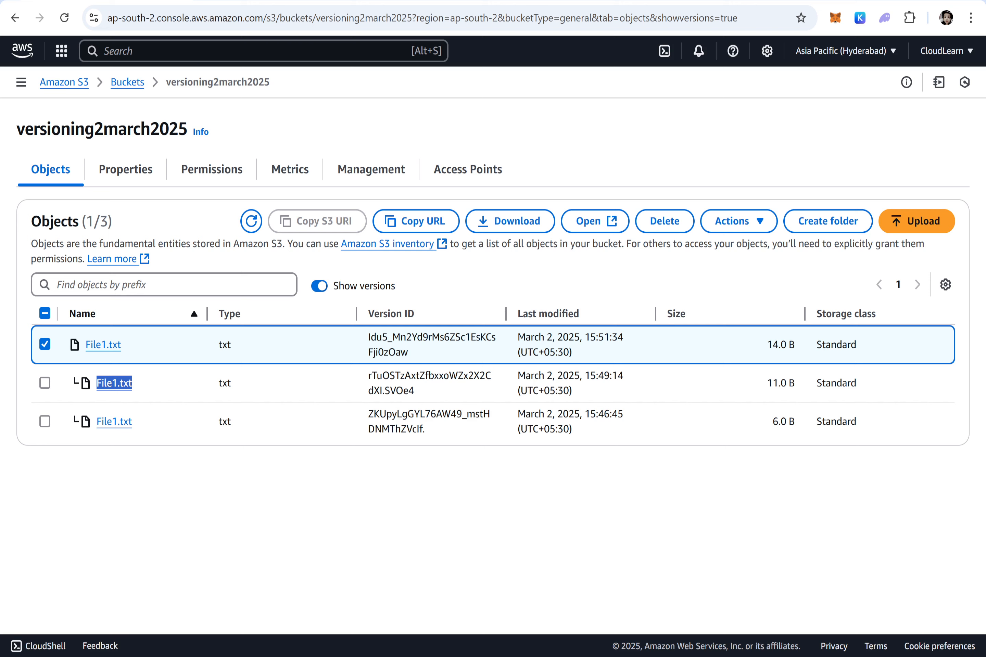
# Step: Permanently delete the newest File1.txt version, confirming with "permanently delete", and close the deletion status
pyautogui.click(46, 344)
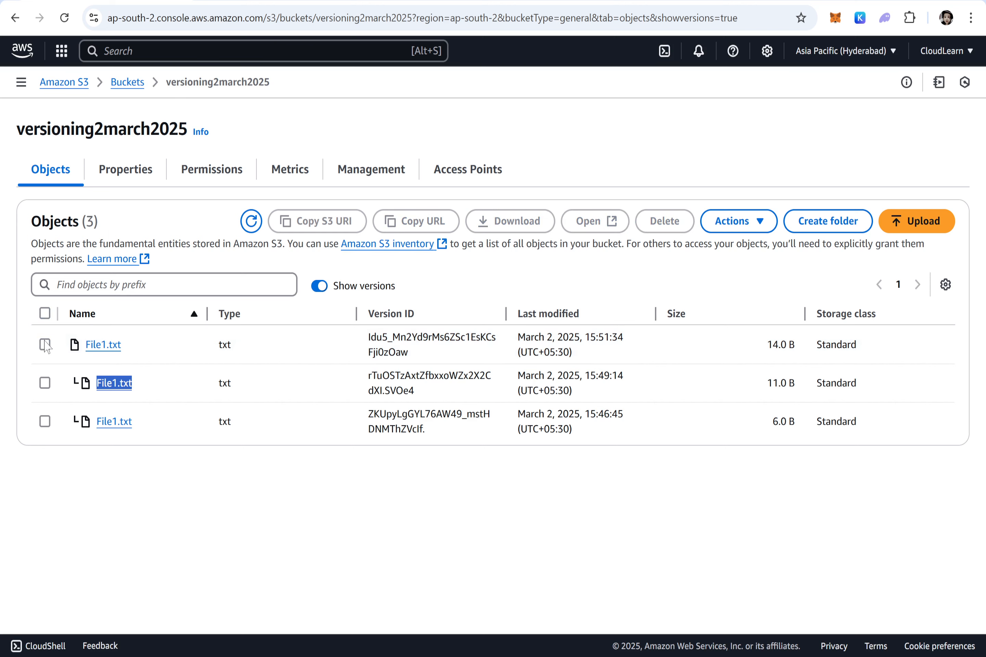
pyautogui.click(46, 344)
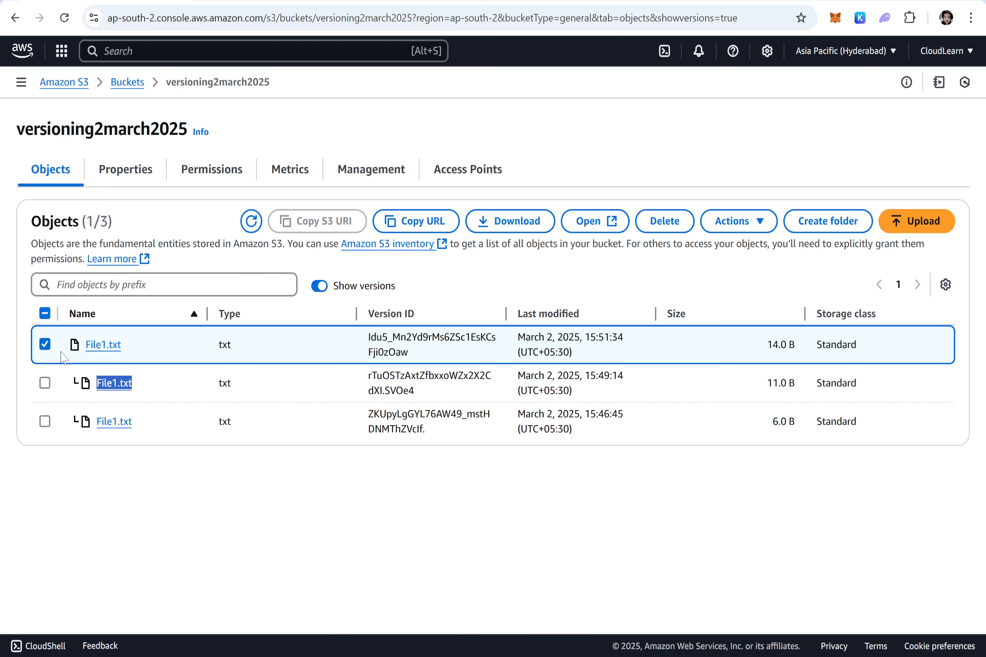
pyautogui.click(665, 221)
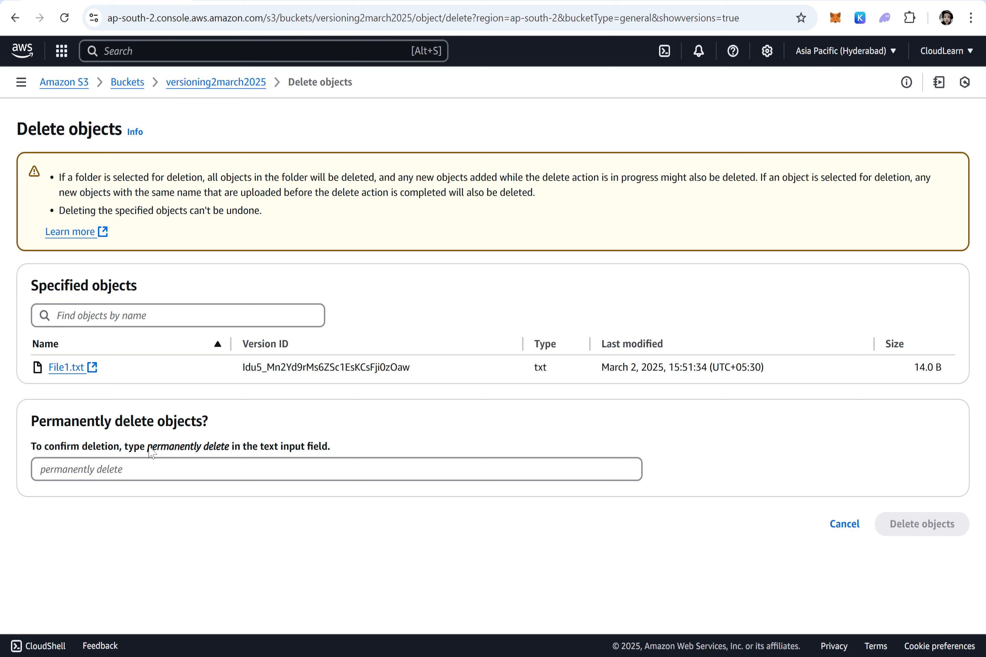
pyautogui.moveTo(149, 451); pyautogui.dragTo(234, 448)
pyautogui.hotkey('ctrl', 'c')
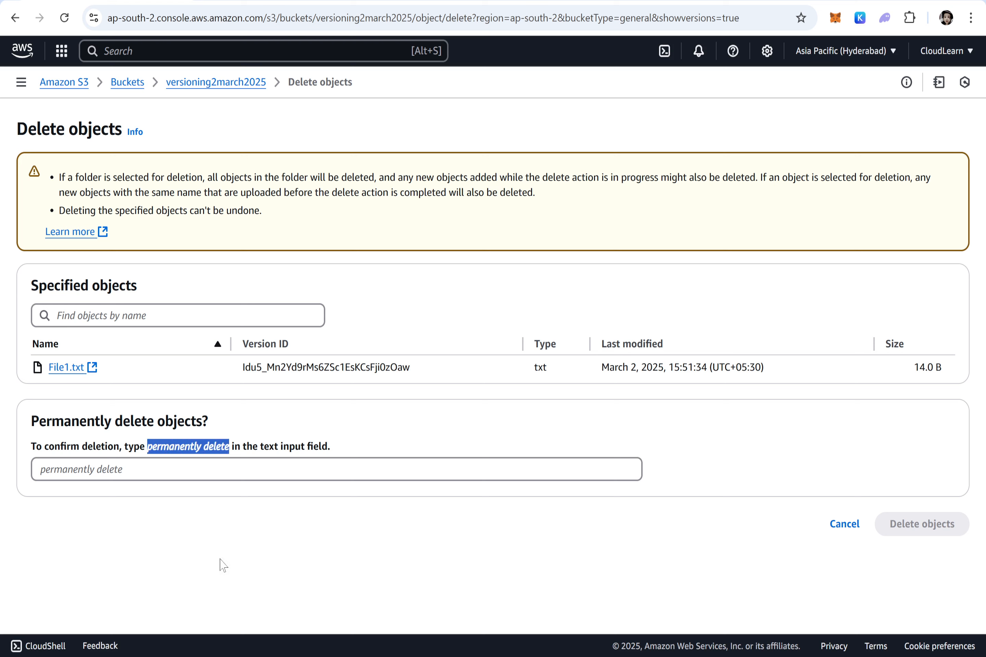
pyautogui.click(212, 470)
pyautogui.hotkey('ctrl', 'v')
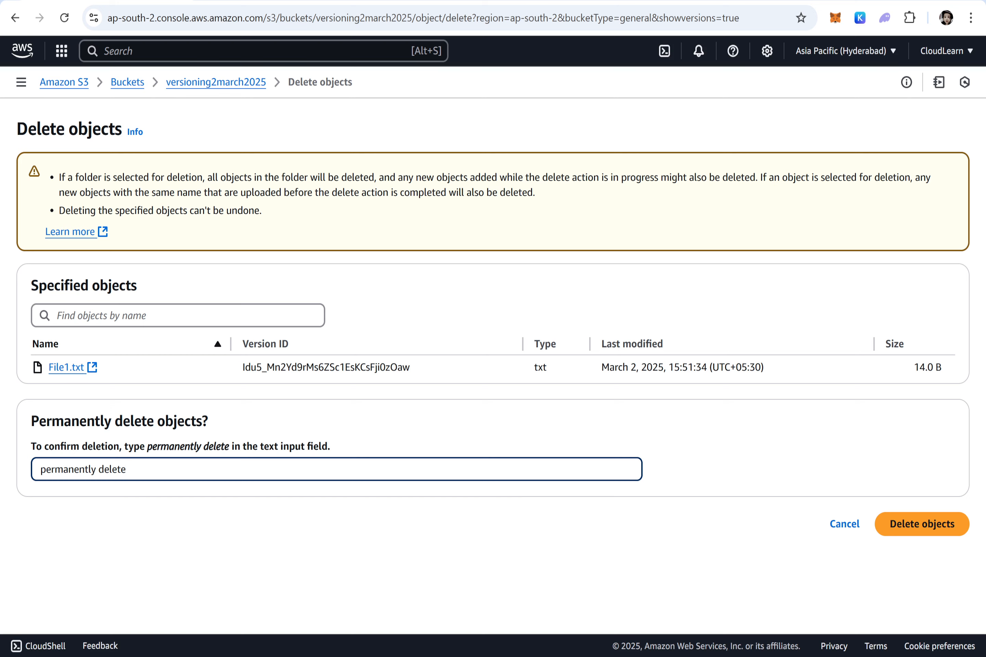
pyautogui.click(908, 524)
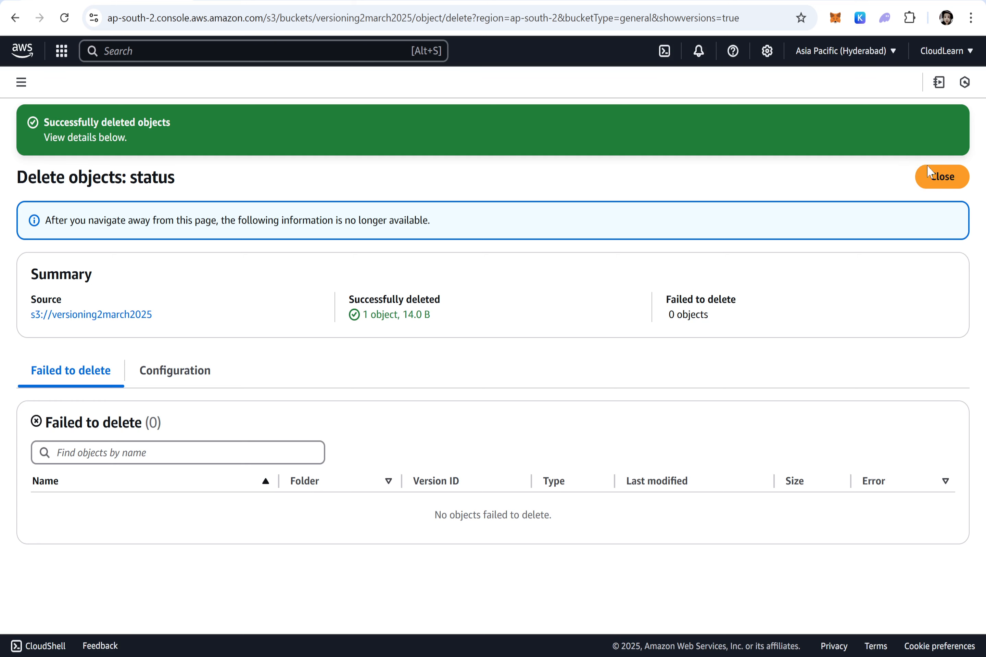
pyautogui.click(934, 174)
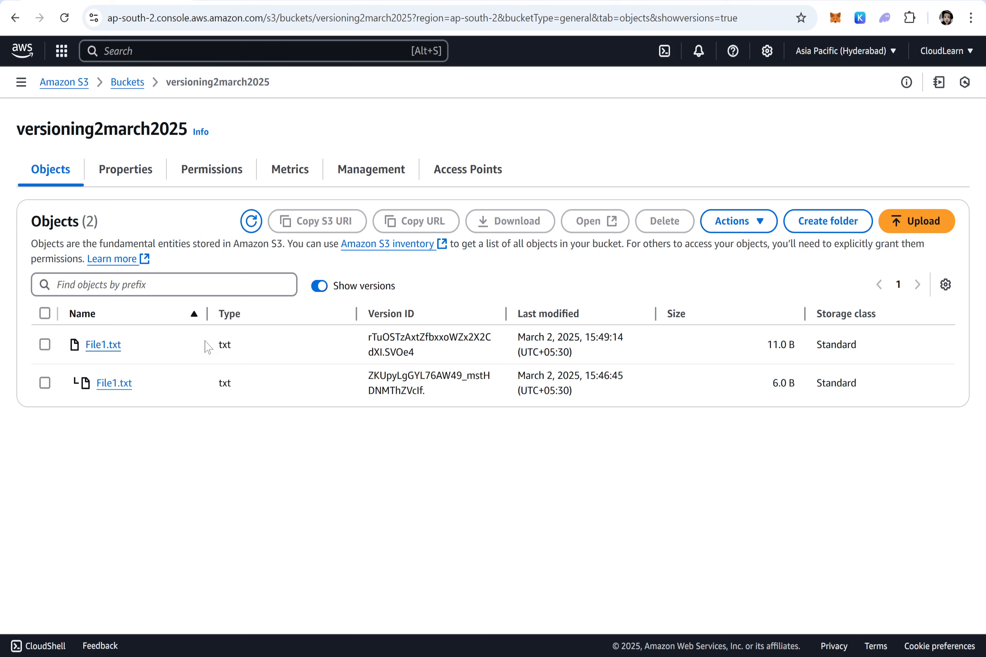
# Step: Hide the object versions in the bucket, and check the content of File1.txt at its public object URL
pyautogui.click(321, 288)
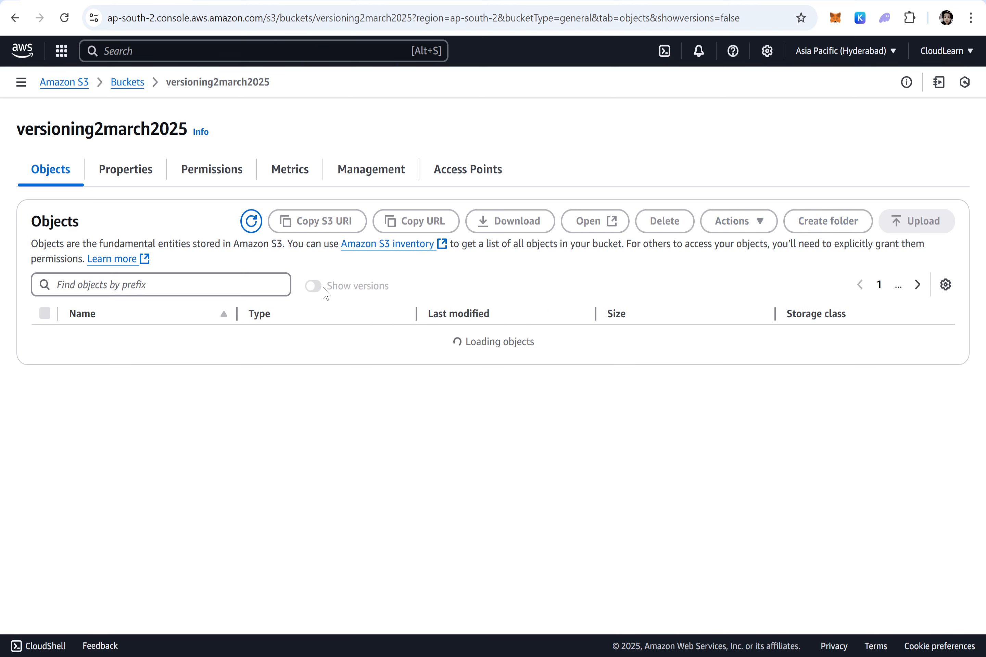
pyautogui.click(103, 345)
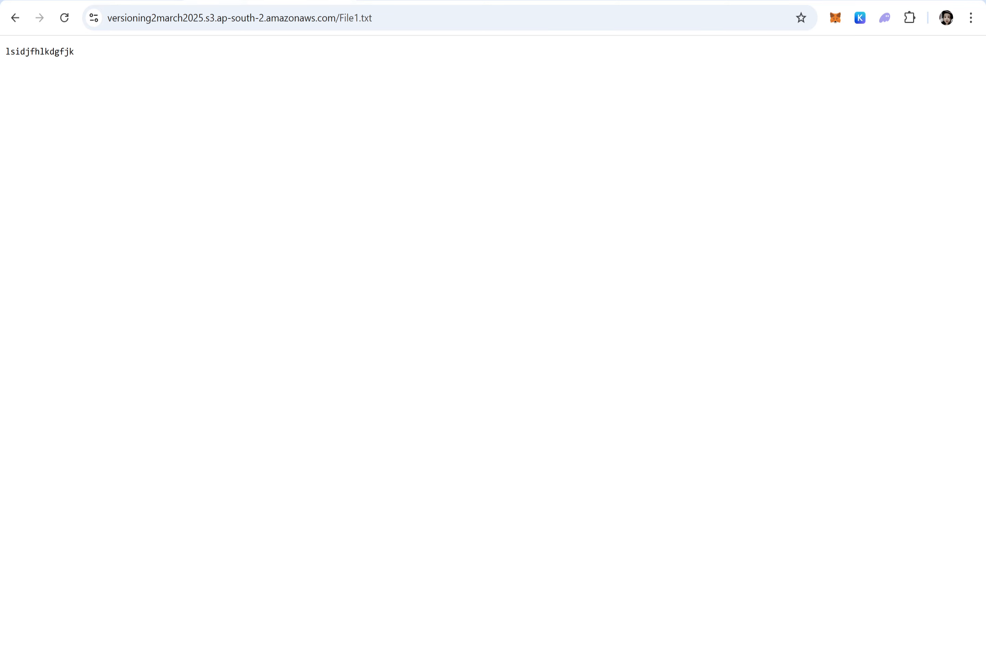
pyautogui.tripleClick(68, 55)
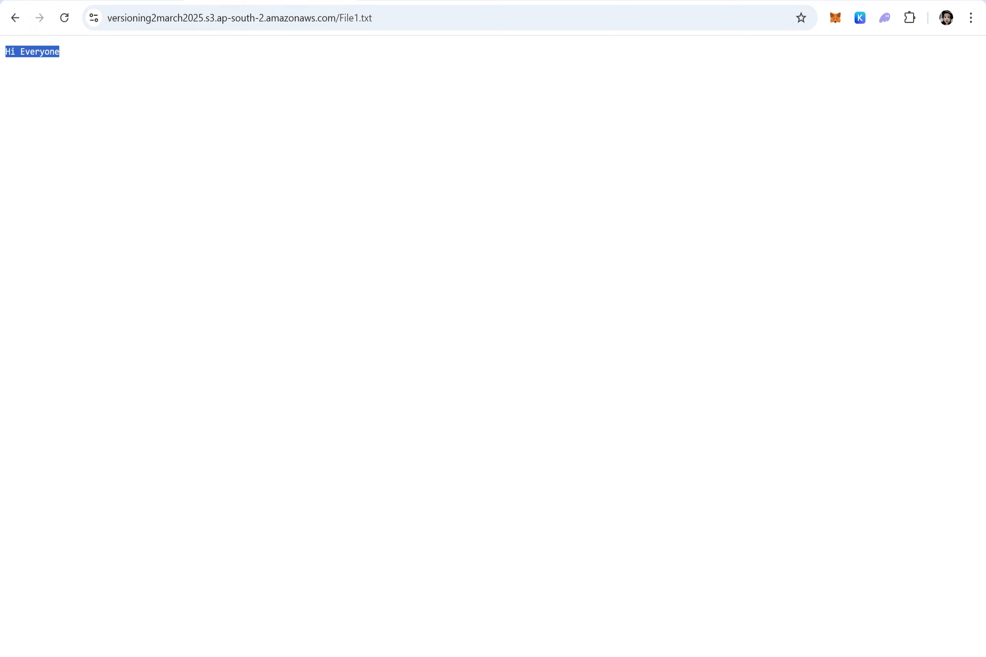
# Step: Switch to the Notepad notes and begin item 7 below item 6 with: 7. Delete the object "file1.txt" and check that
pyautogui.hotkey('alt', 'Tab')
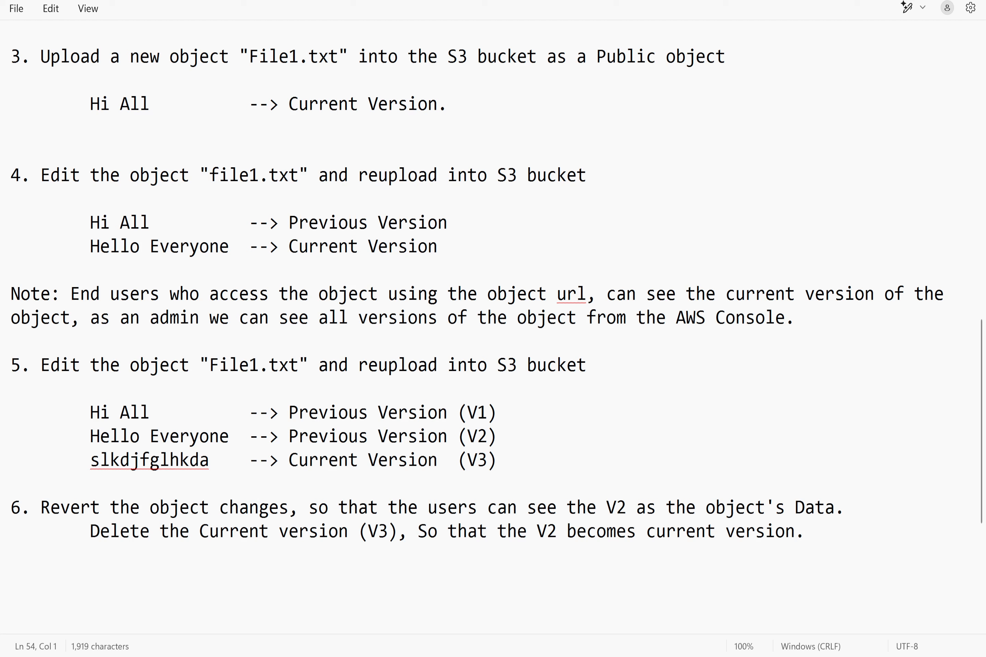
pyautogui.click(498, 460)
pyautogui.click(11, 555)
pyautogui.press('Return')
pyautogui.press('Return')
pyautogui.write('7. Delete he')
pyautogui.press('BackSpace')
pyautogui.press('BackSpace')
pyautogui.press('BackSpace')
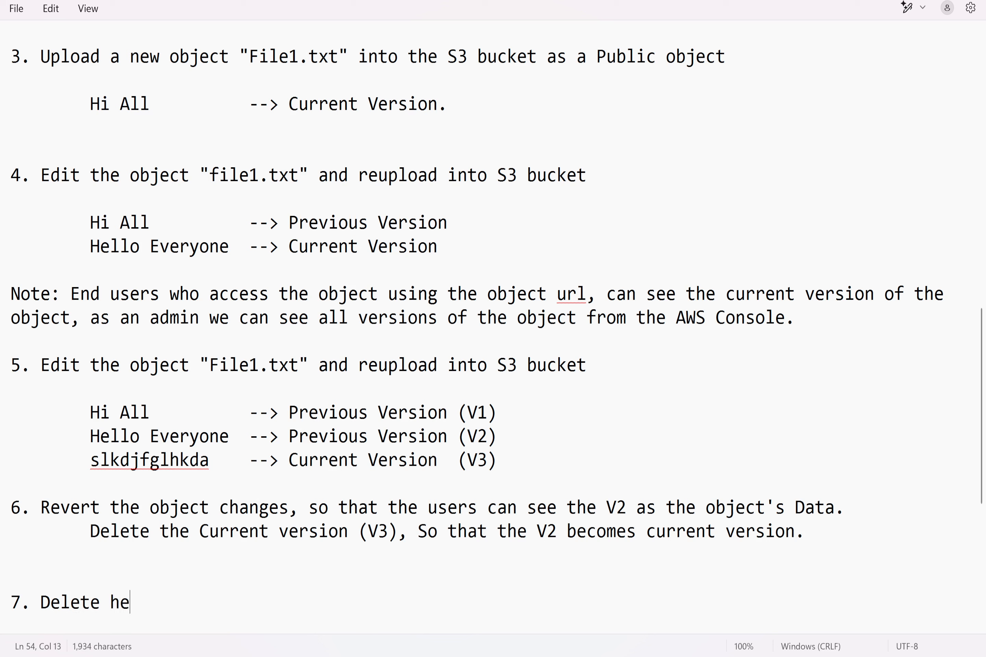
pyautogui.write('the object ')
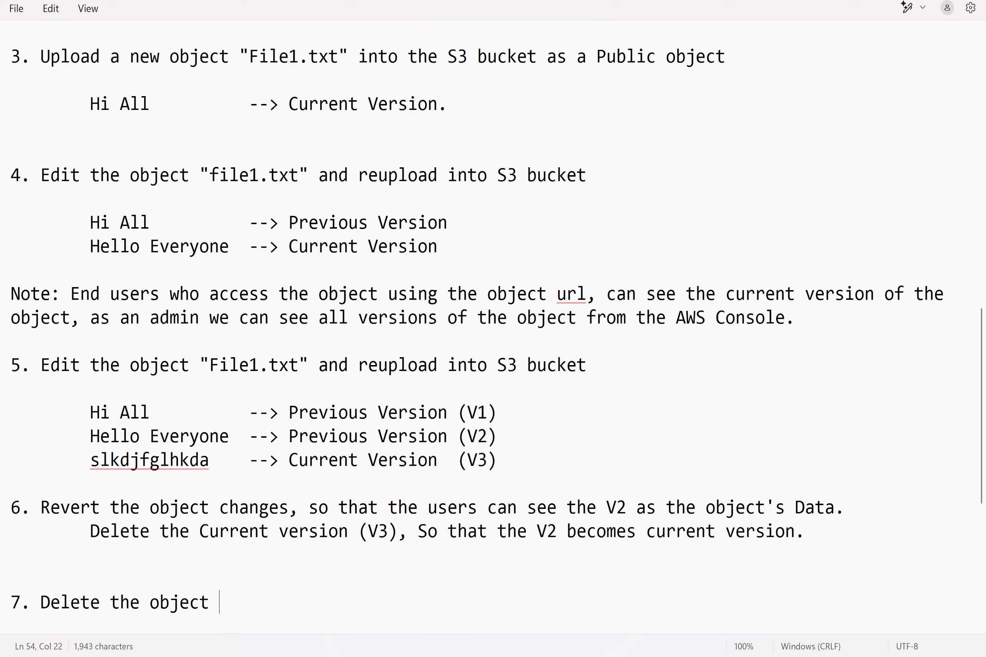
pyautogui.write('"file1.tx')
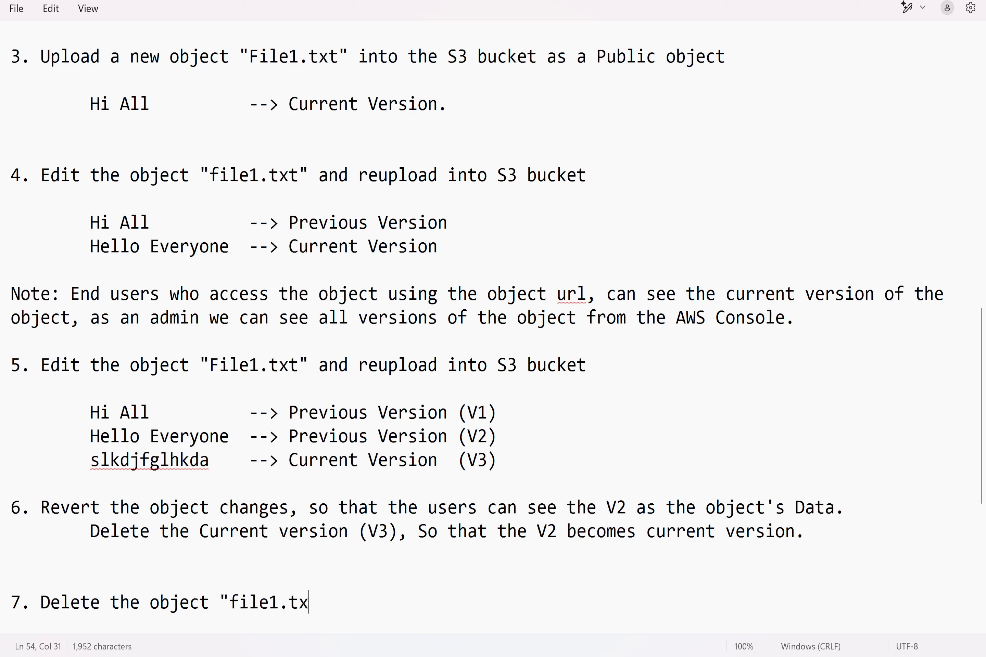
pyautogui.write('t" and')
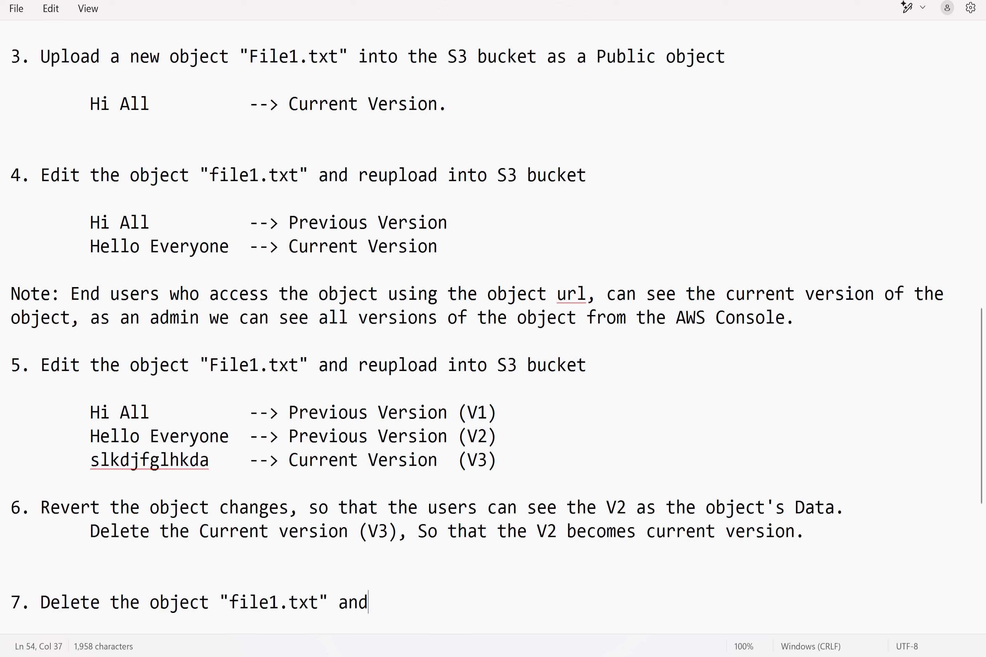
pyautogui.write(' check that the')
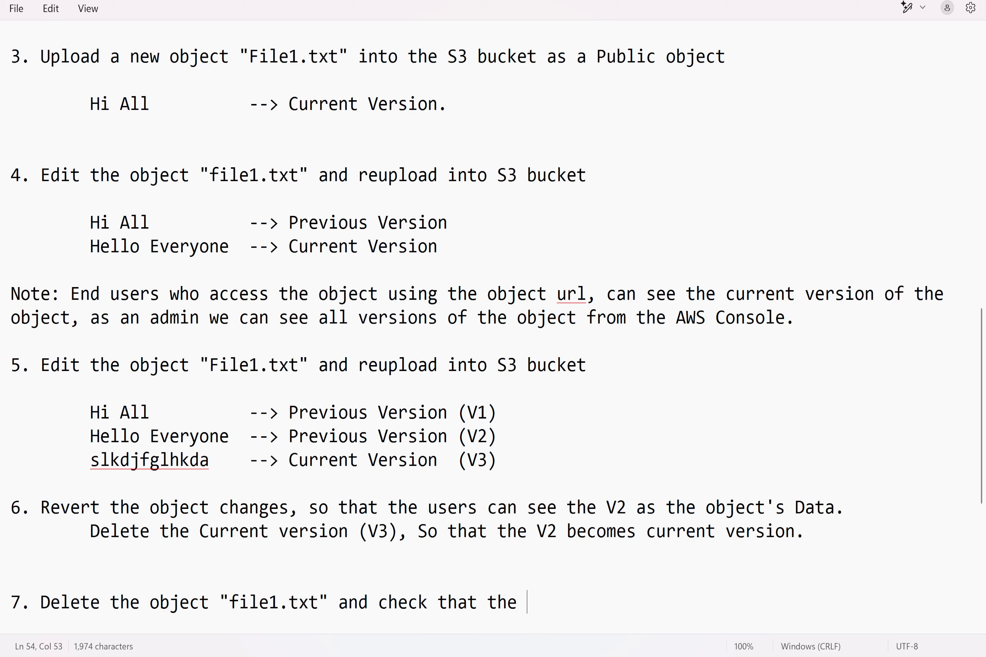
pyautogui.press('BackSpace')
pyautogui.press('BackSpace')
pyautogui.press('BackSpace')
pyautogui.press('BackSpace')
# Step: Complete item 7 with "what the users can see if they try to access the deleted object." and start a new line
pyautogui.write('what the users ')
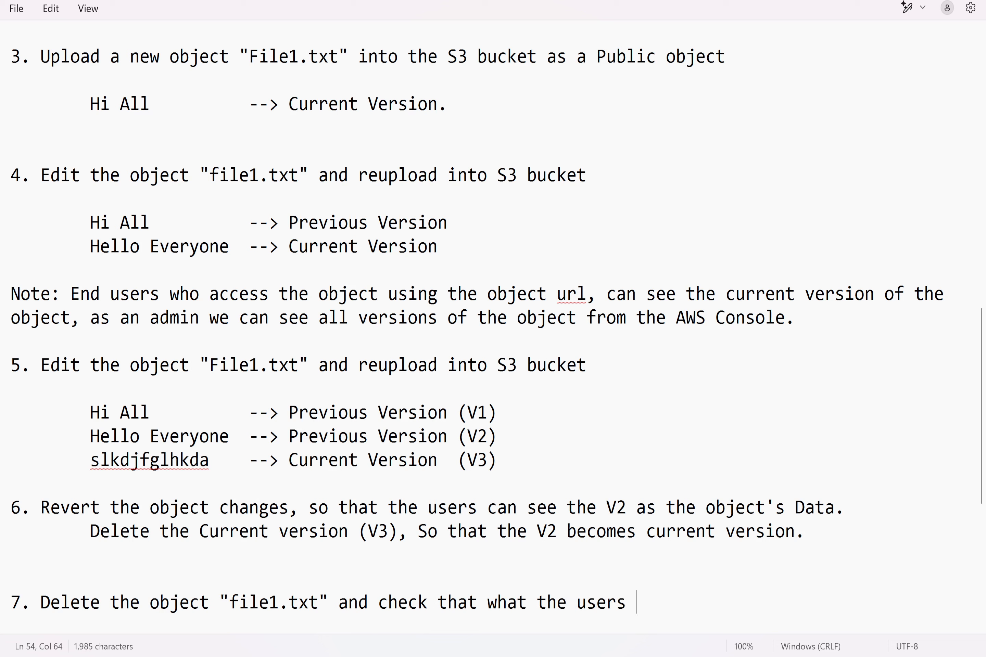
pyautogui.write('can see if they ')
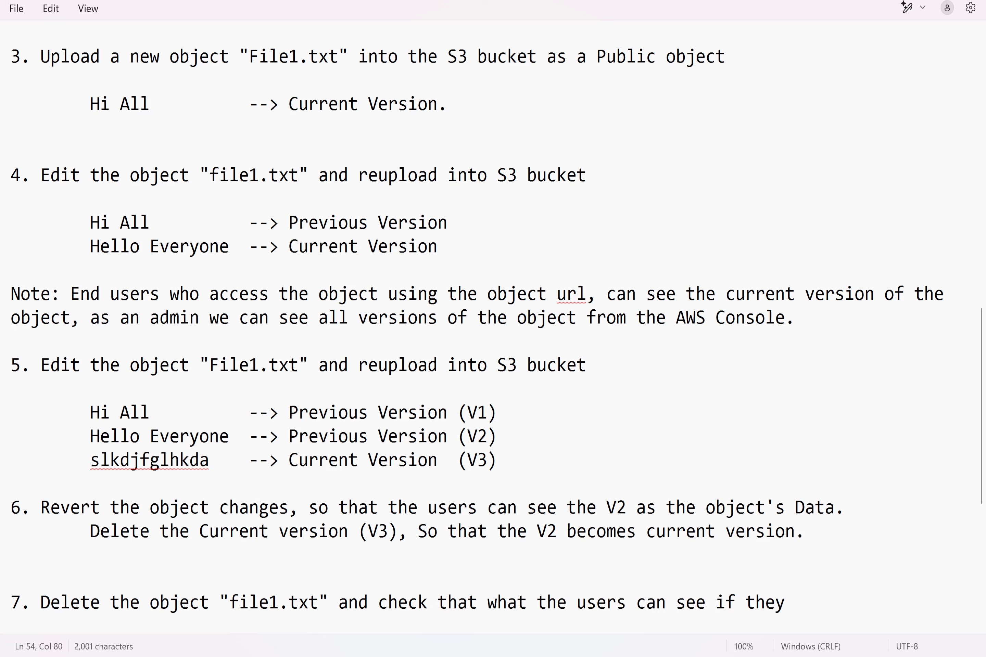
pyautogui.write('try to access th')
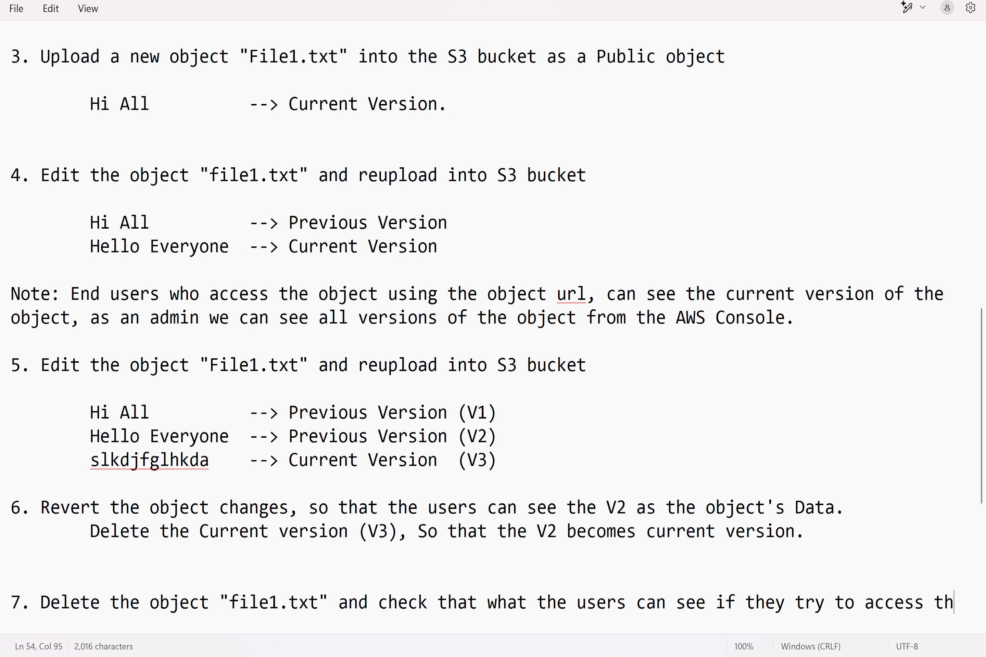
pyautogui.write('e deleted obje')
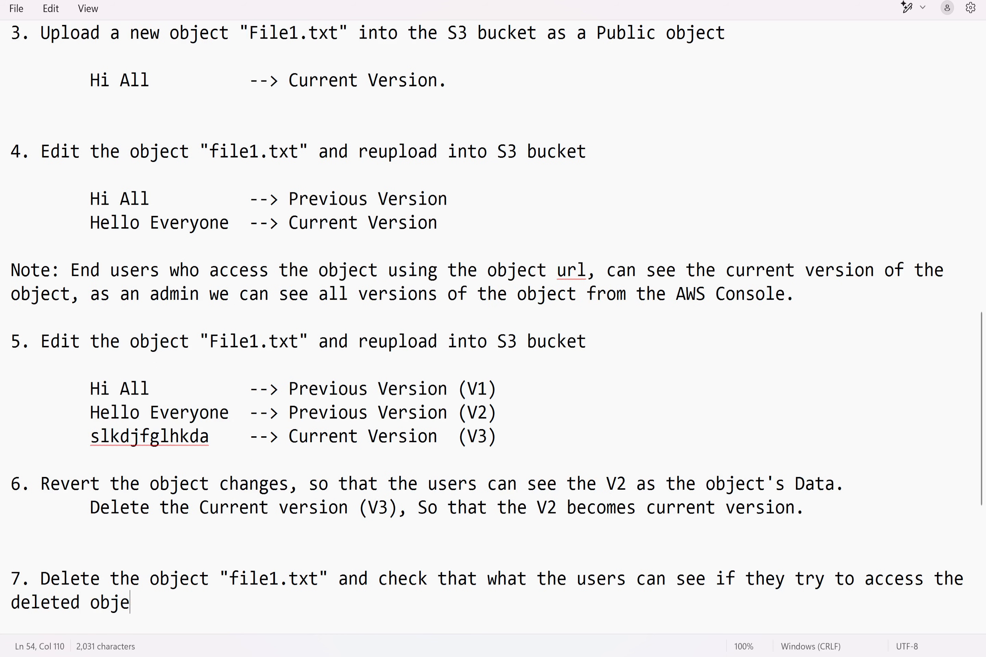
pyautogui.write('ct.')
pyautogui.press('Return')
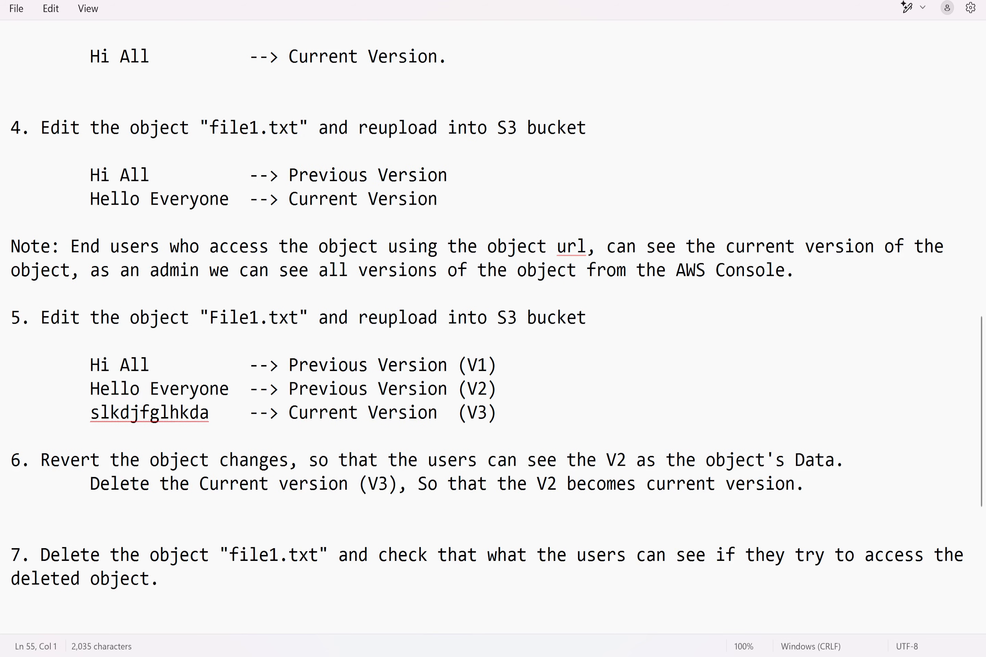
# Step: Switch to the S3 console in Chrome, delete File1.txt from the versioning2march2025 bucket, confirming with "delete", and close the deletion status
pyautogui.moveTo(548, 656)
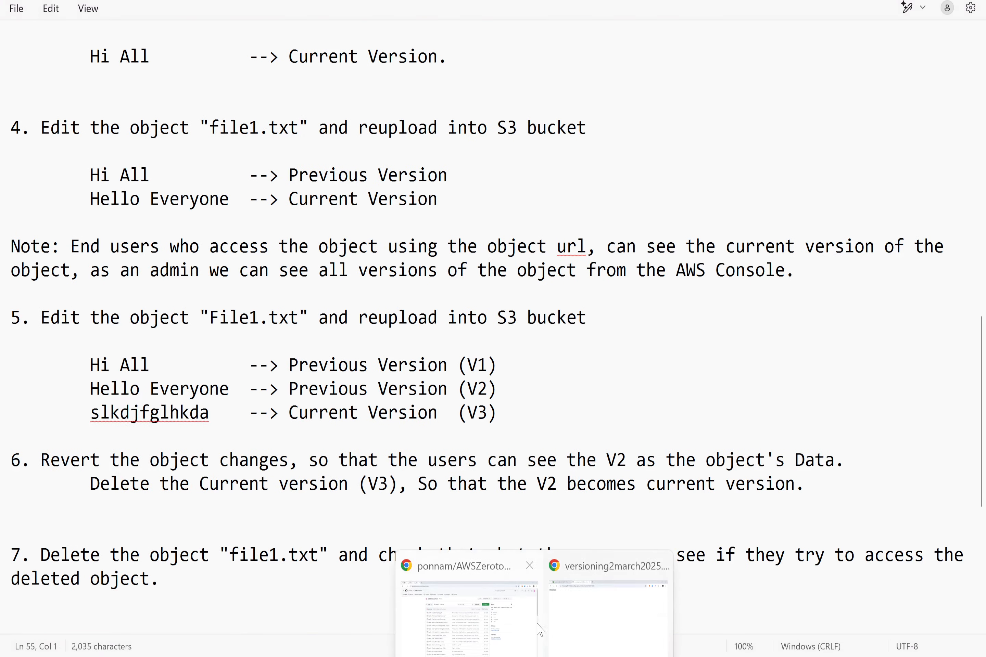
pyautogui.click(605, 585)
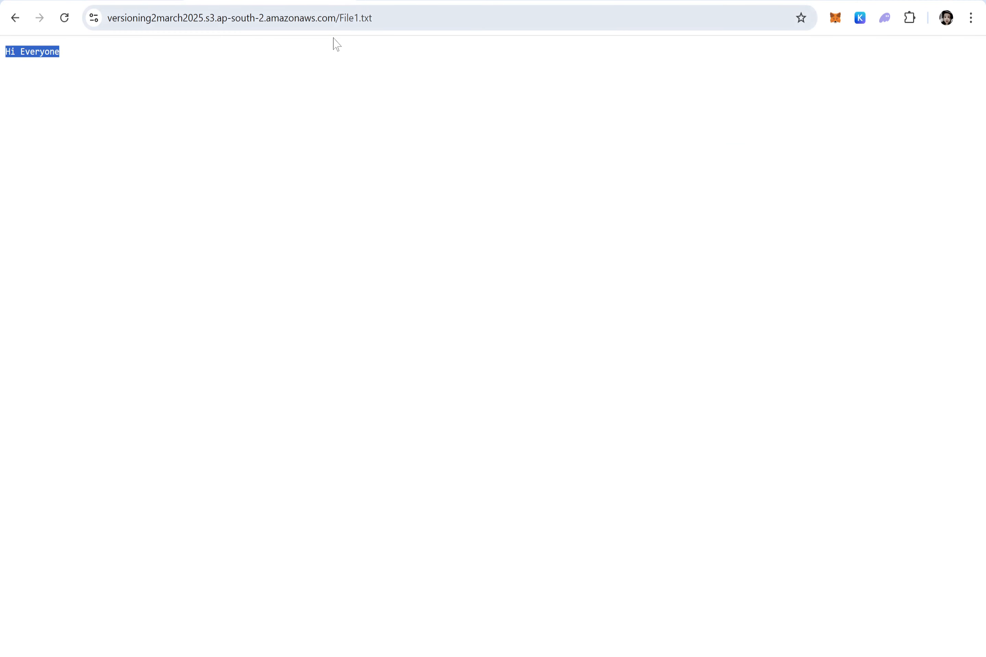
pyautogui.click(104, 1)
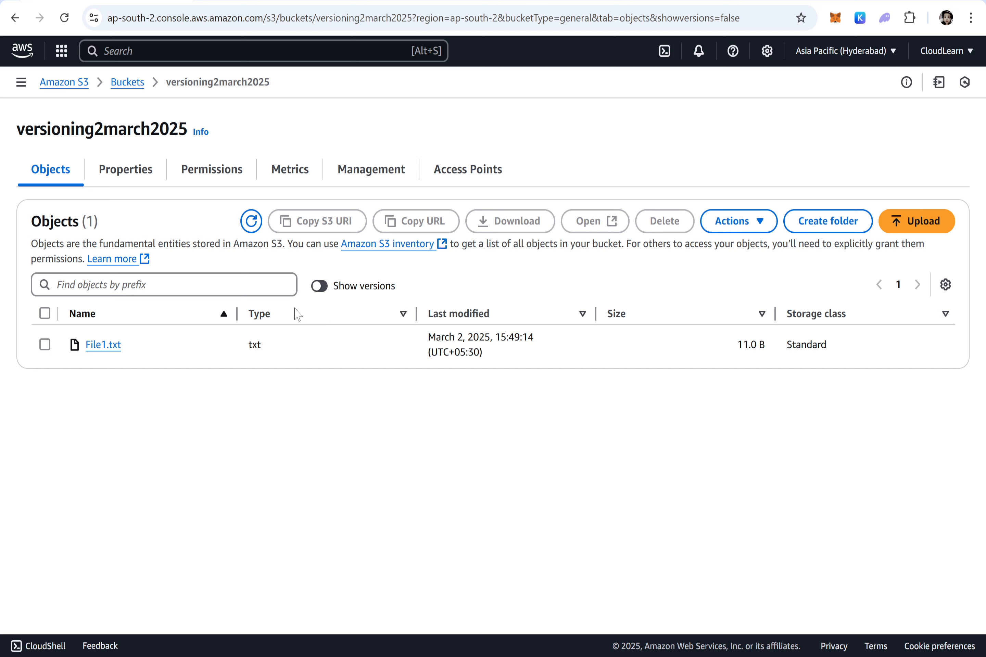
pyautogui.click(44, 345)
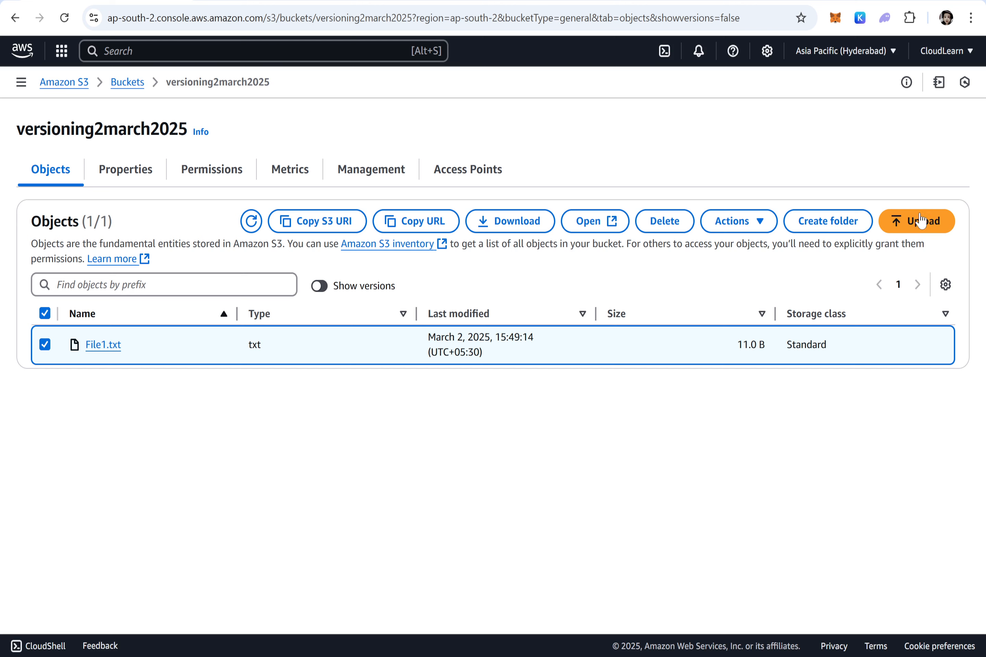
pyautogui.click(665, 221)
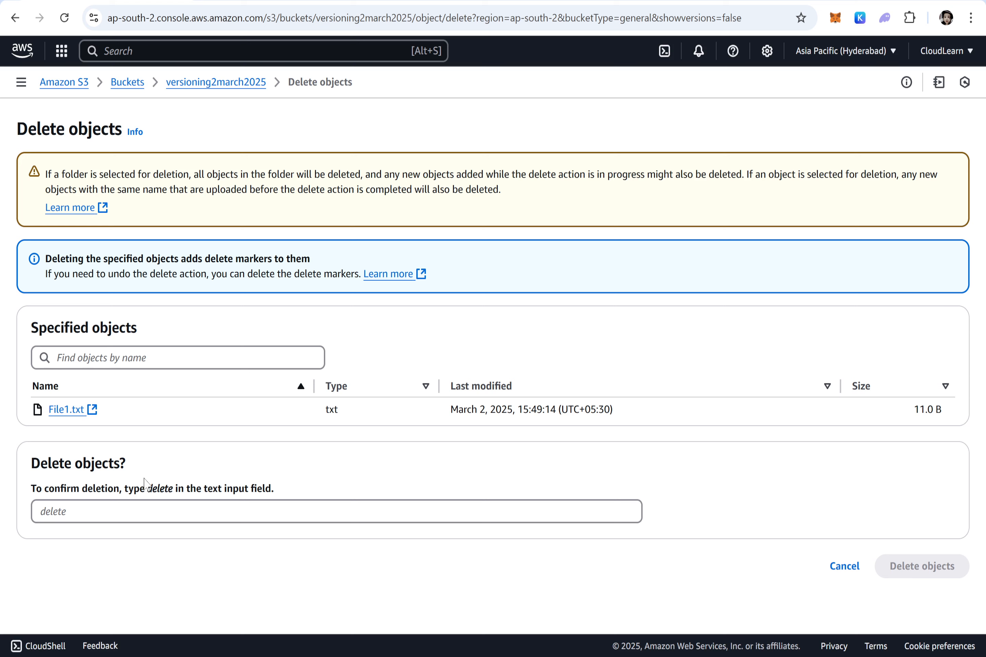
pyautogui.moveTo(149, 494); pyautogui.dragTo(174, 496)
pyautogui.hotkey('ctrl', 'c')
pyautogui.press('Tab')
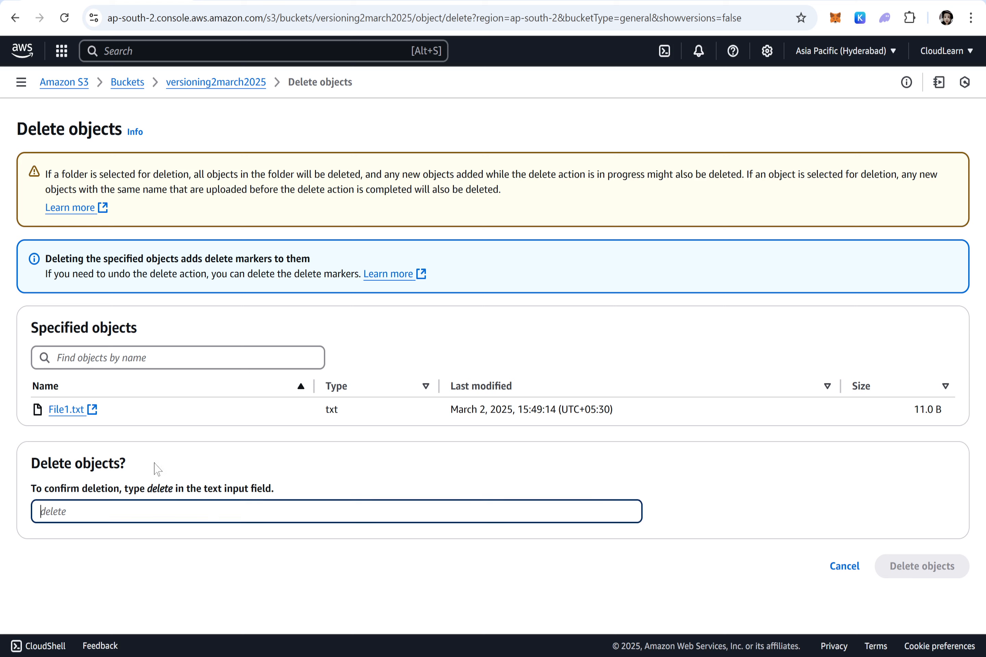
pyautogui.hotkey('ctrl', 'v')
pyautogui.click(918, 568)
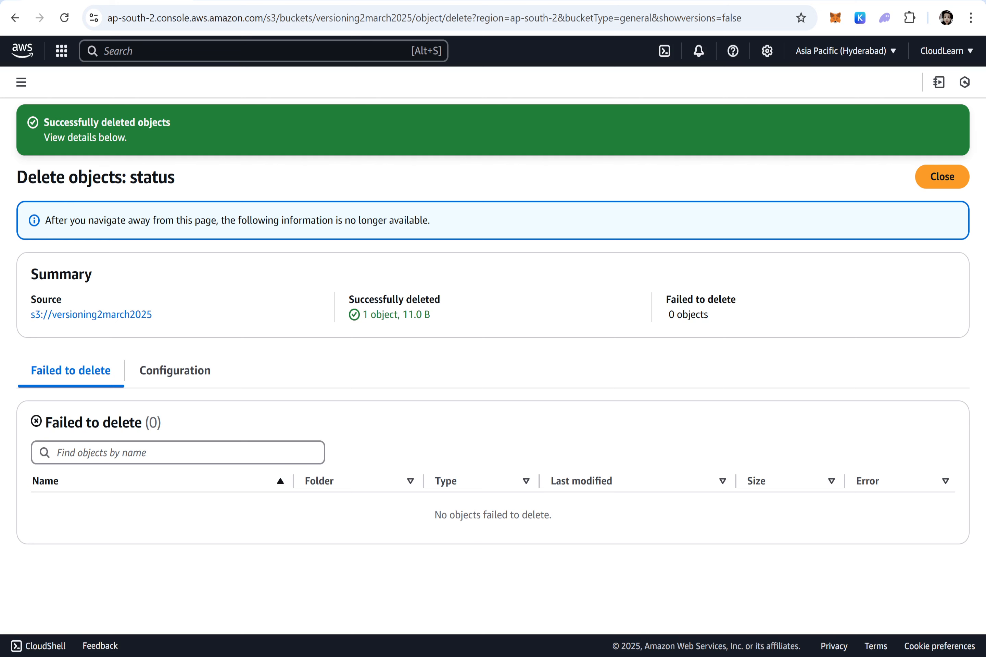
pyautogui.click(944, 178)
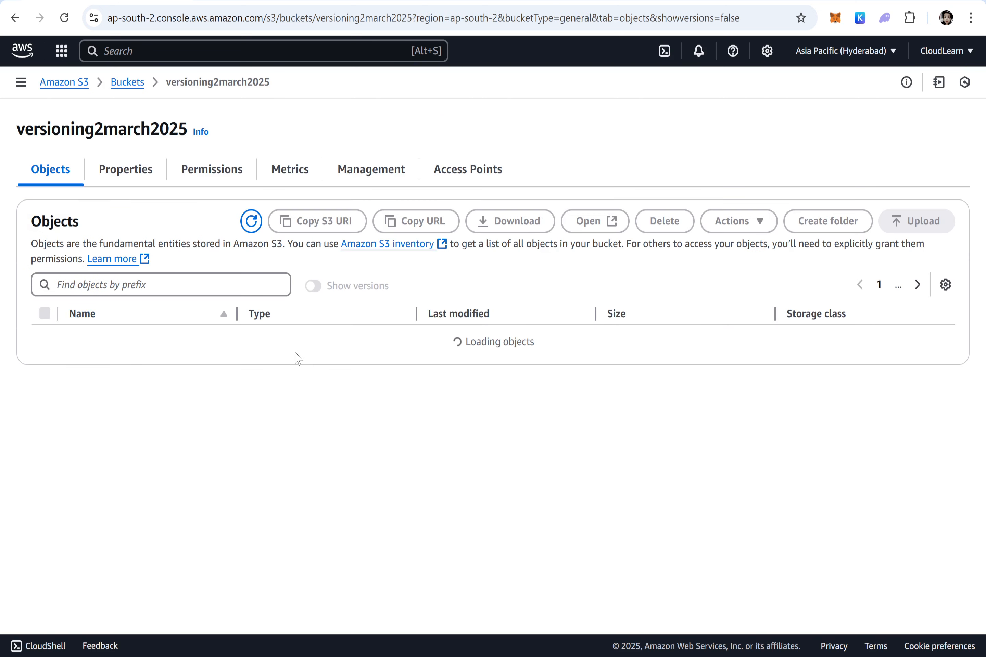
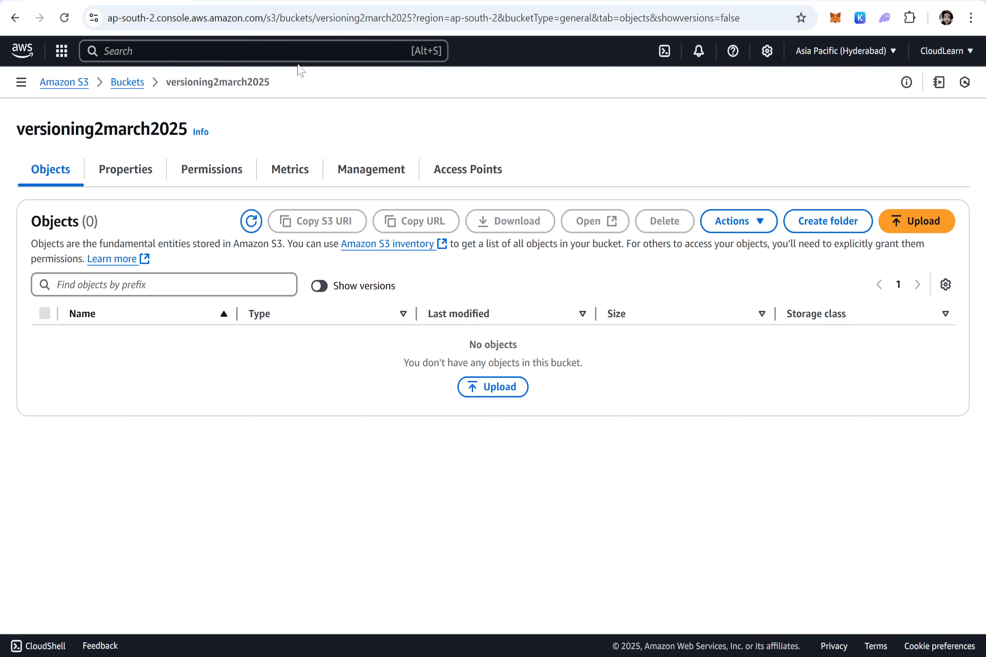
# Step: Reload the public object URL of File1.txt to check user access, and return to the versioning2march2025 bucket
pyautogui.click(280, 1)
pyautogui.click(420, 255)
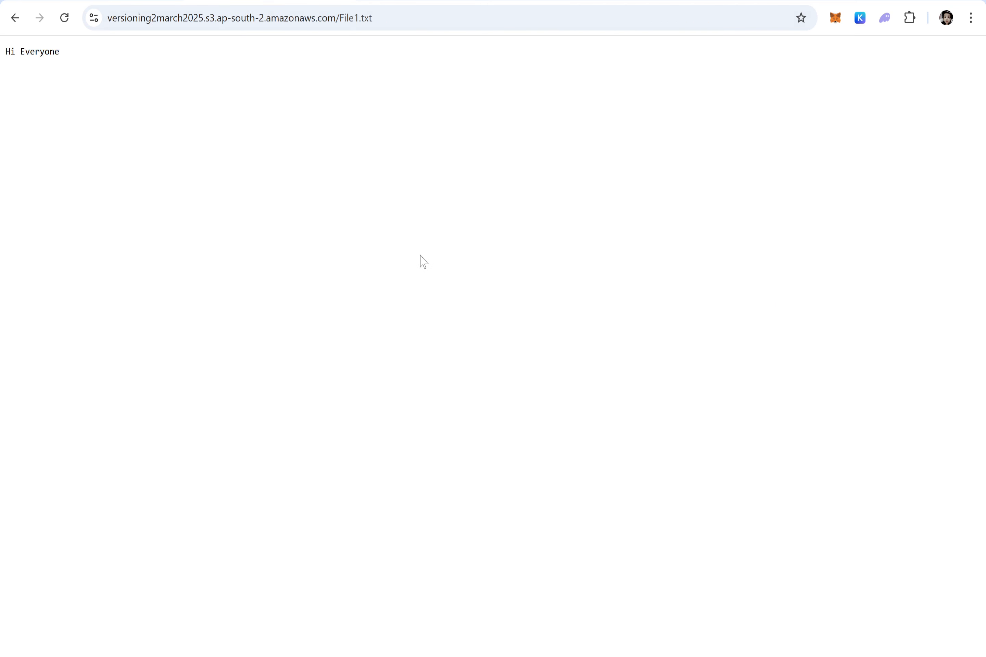
pyautogui.press('F5')
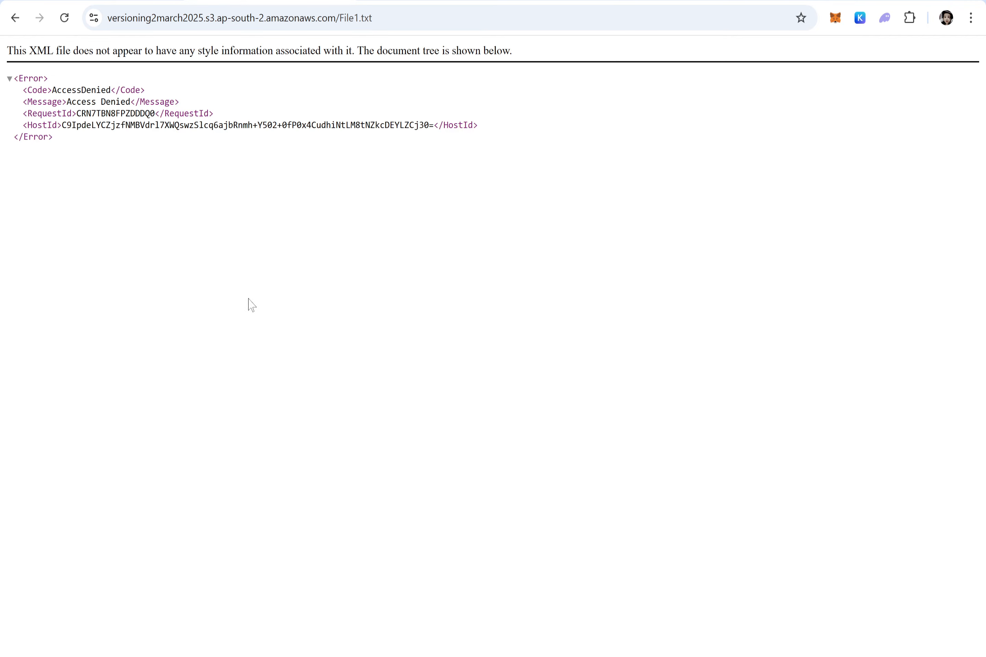
pyautogui.click(87, 1)
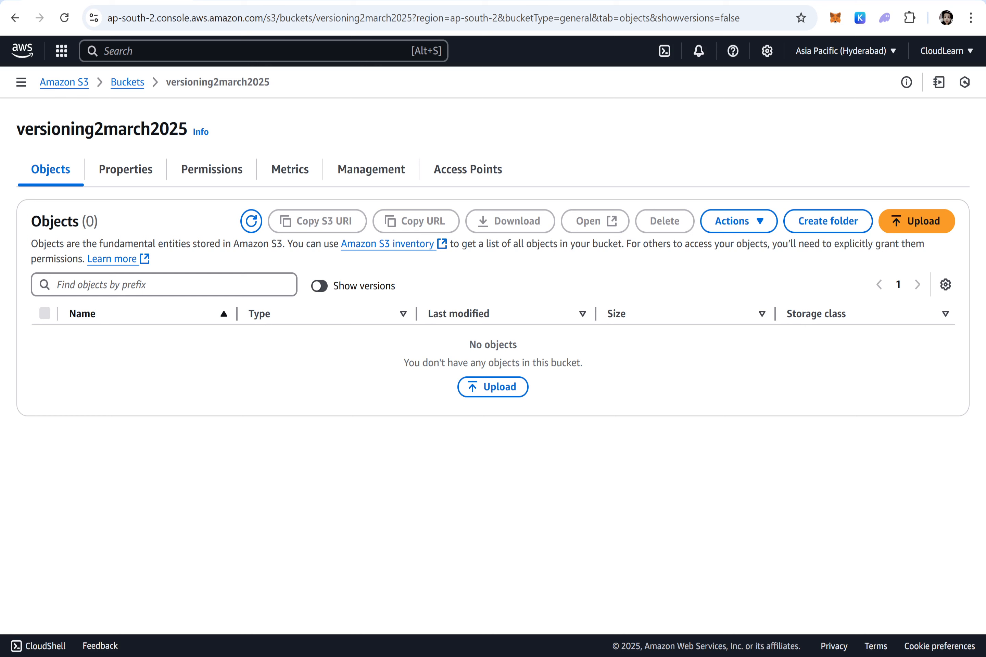
# Step: Switch to the Notepad notes and begin a note below item 7 with: Note: If we delete any object from the Versioned Bucket,
pyautogui.hotkey('alt', 'Tab')
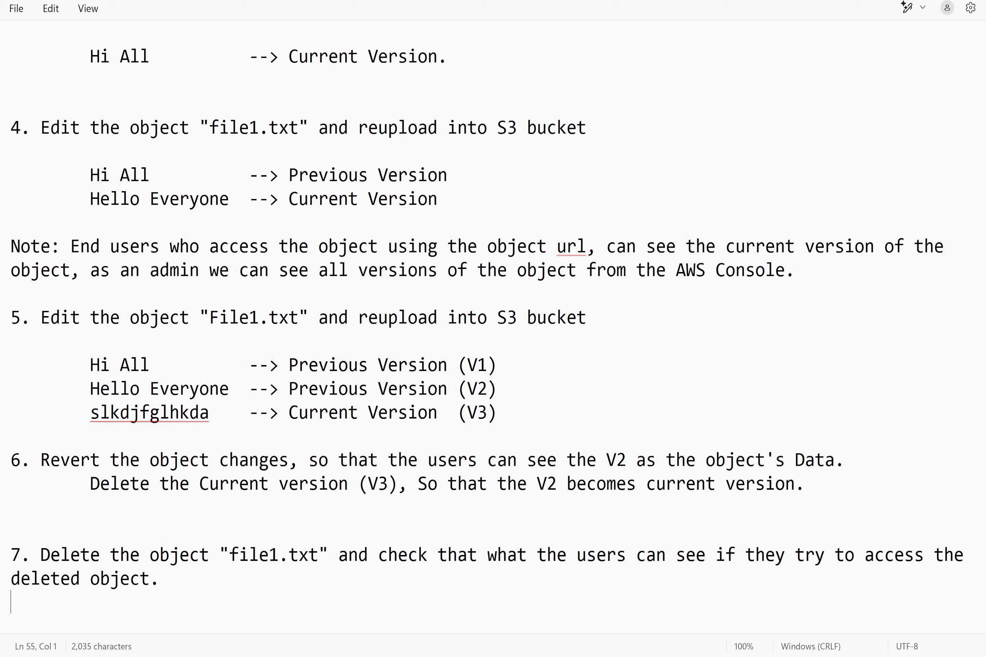
pyautogui.press('Return')
pyautogui.press('Return')
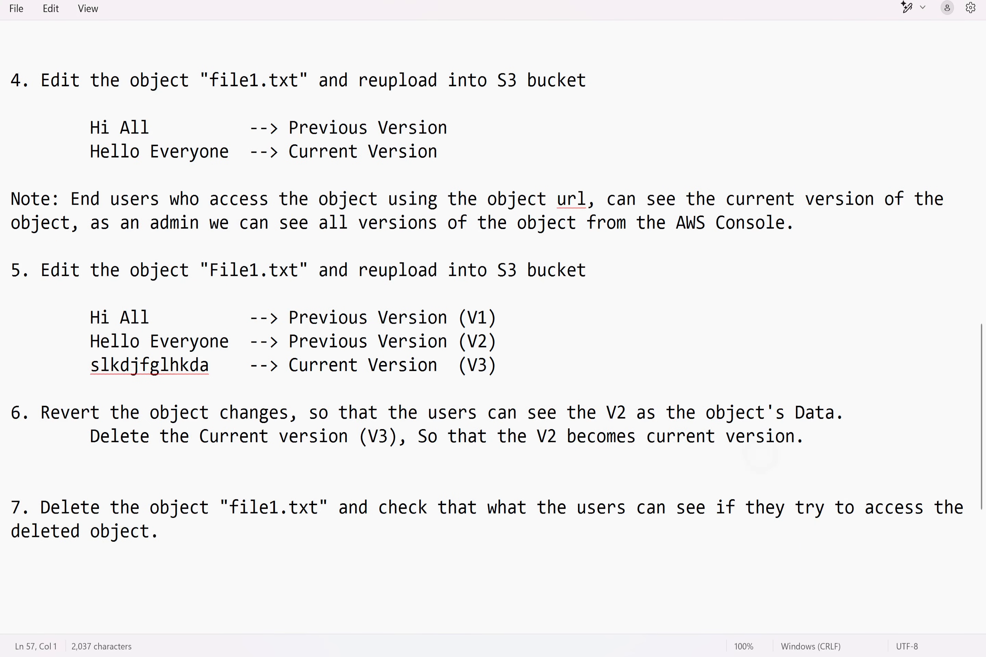
pyautogui.scroll(-4, 492, 326)
pyautogui.write('Note')
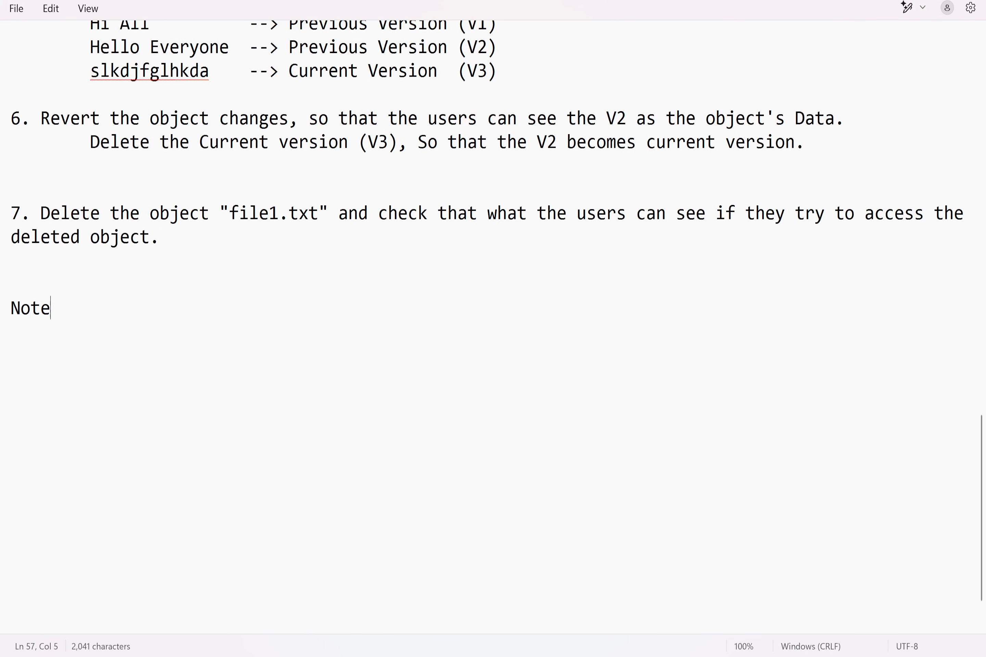
pyautogui.write(': If we delete a')
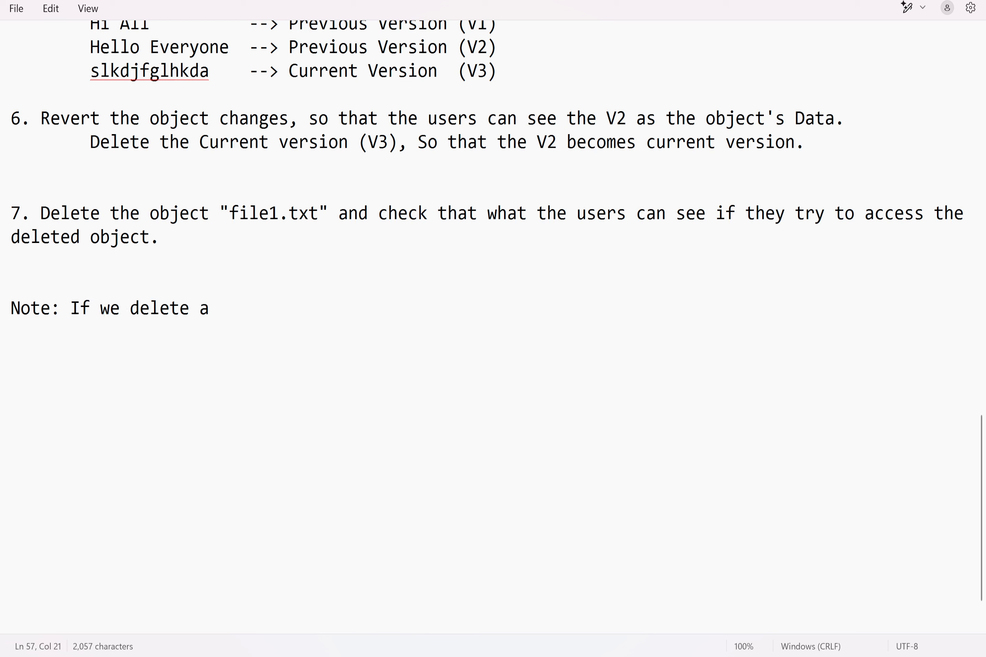
pyautogui.write('ny object ')
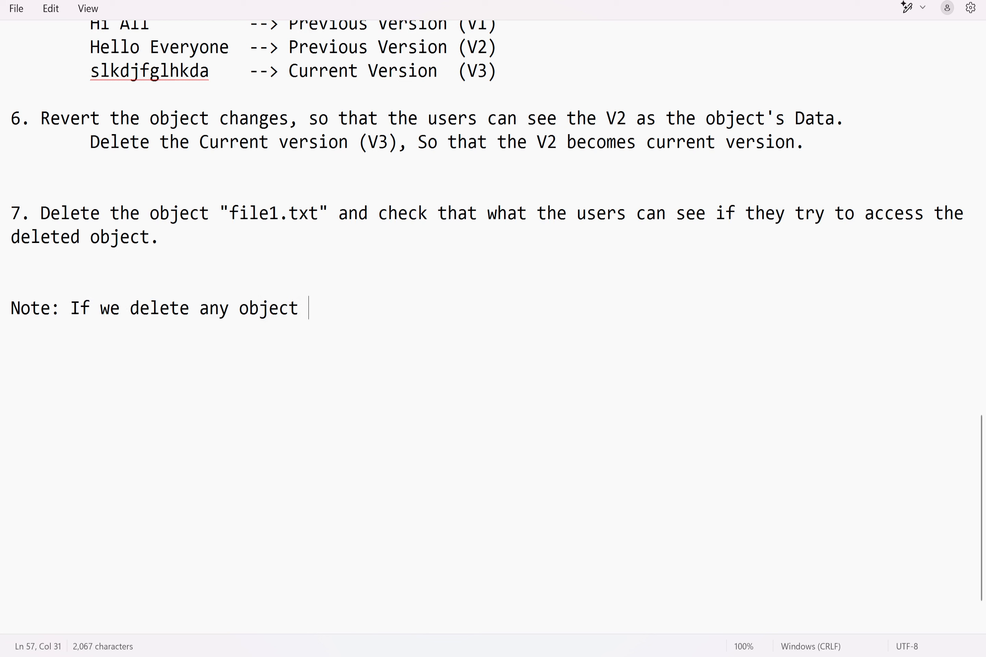
pyautogui.write('from the ')
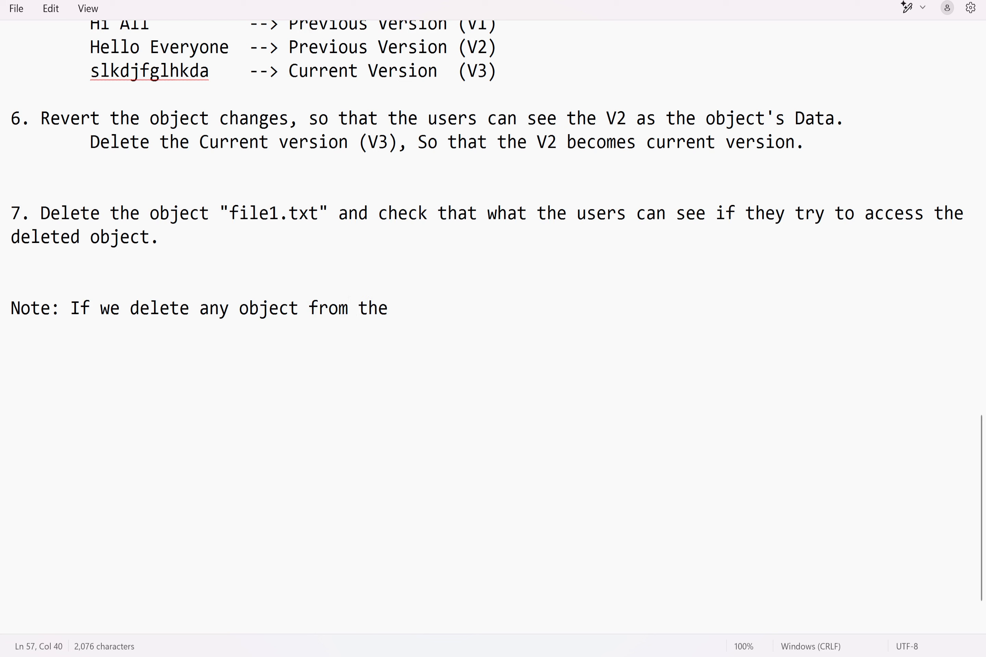
pyautogui.write('Versioned')
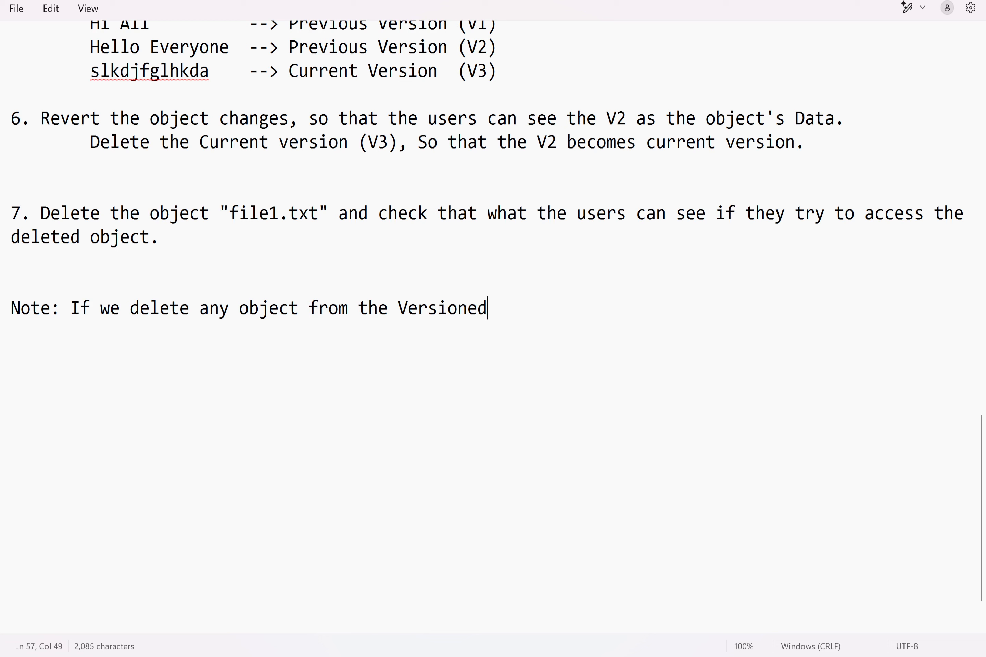
pyautogui.write(' Bucket, ')
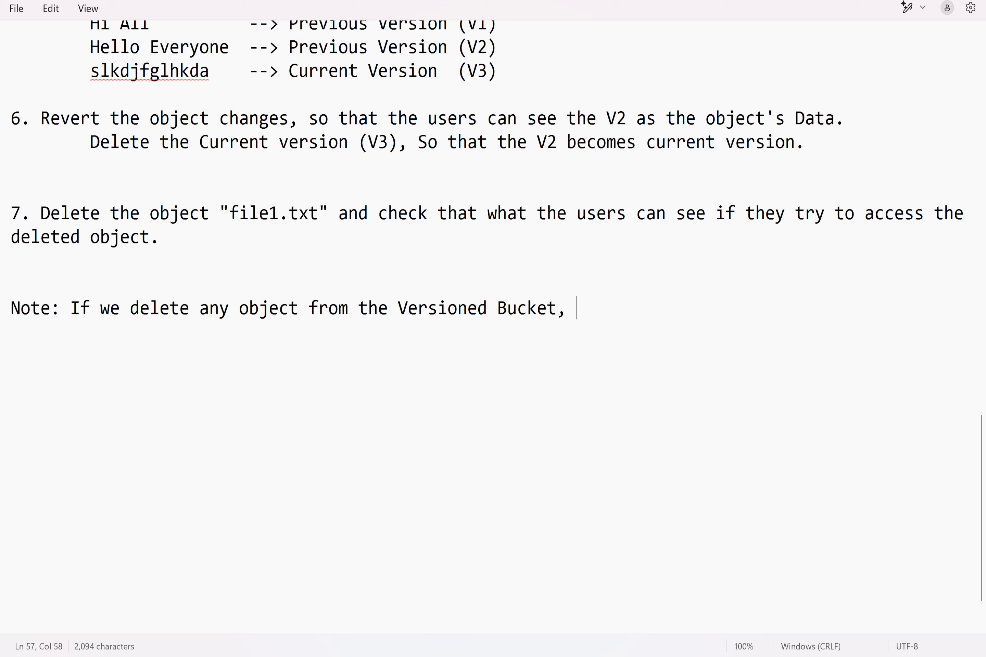
pyautogui.write('Object w')
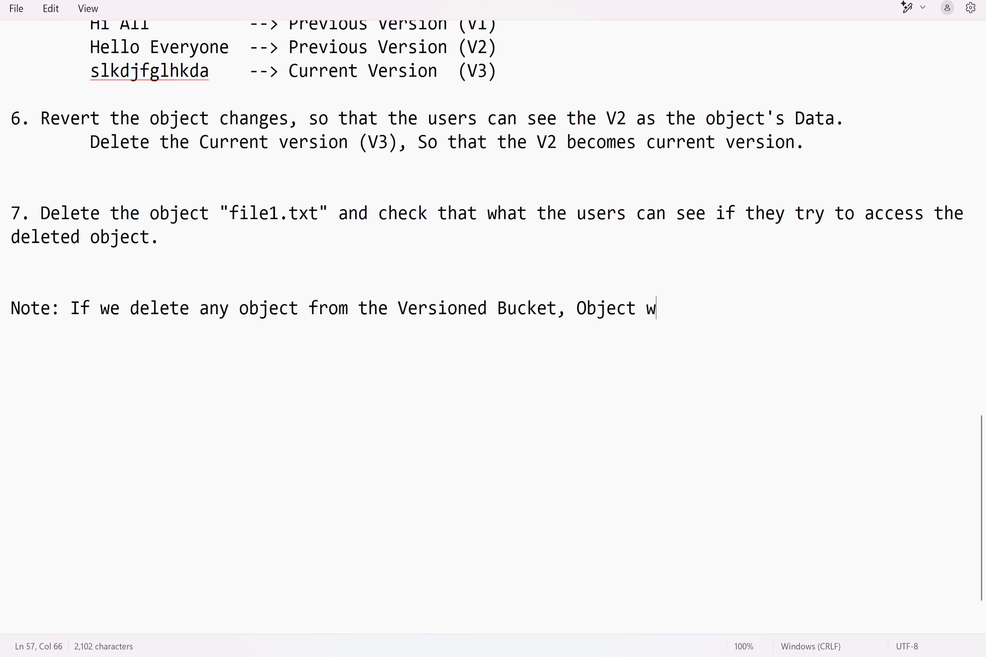
pyautogui.write('ill be marked ')
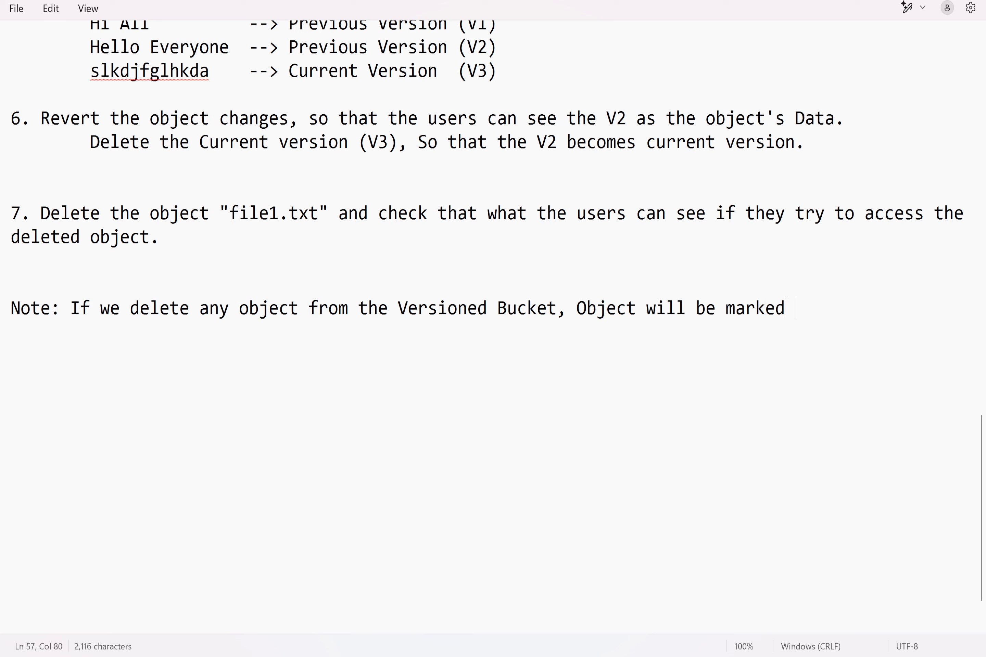
pyautogui.write('with a "D')
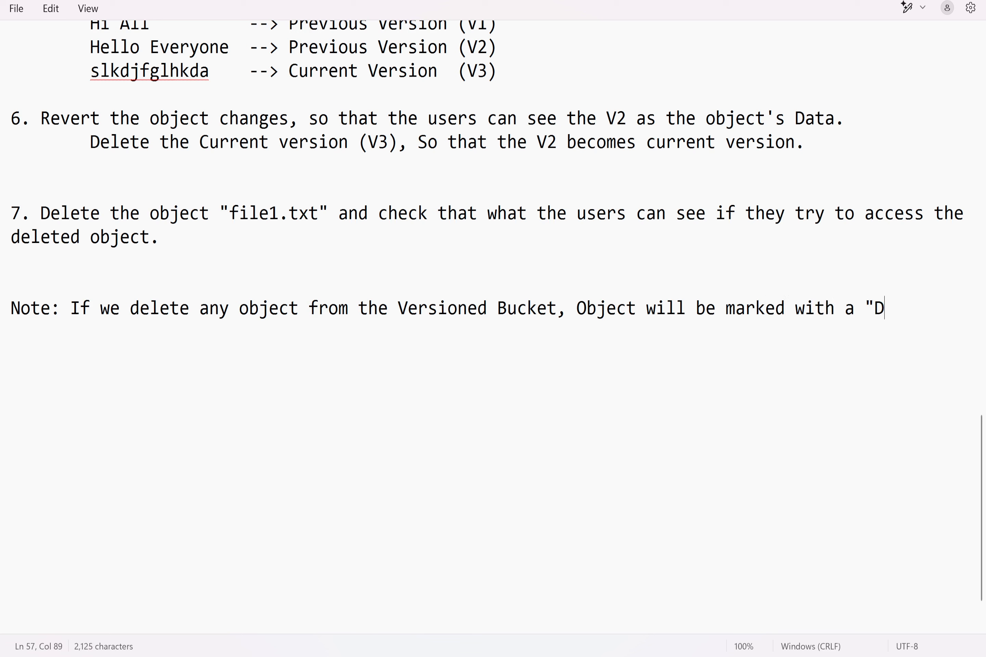
pyautogui.write('elete Marker" ')
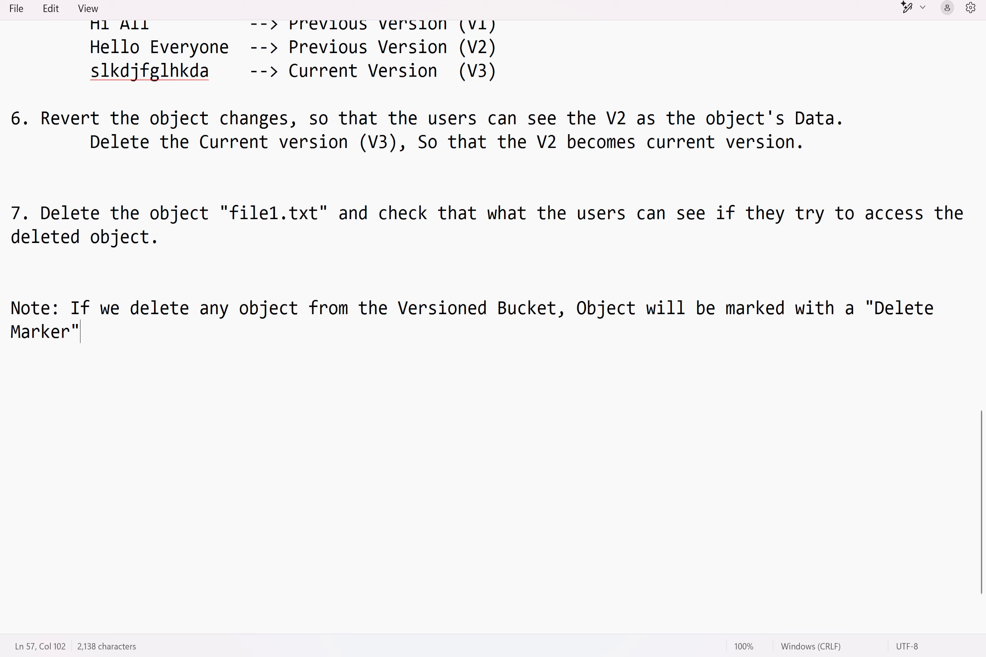
pyautogui.write('instead of Perma')
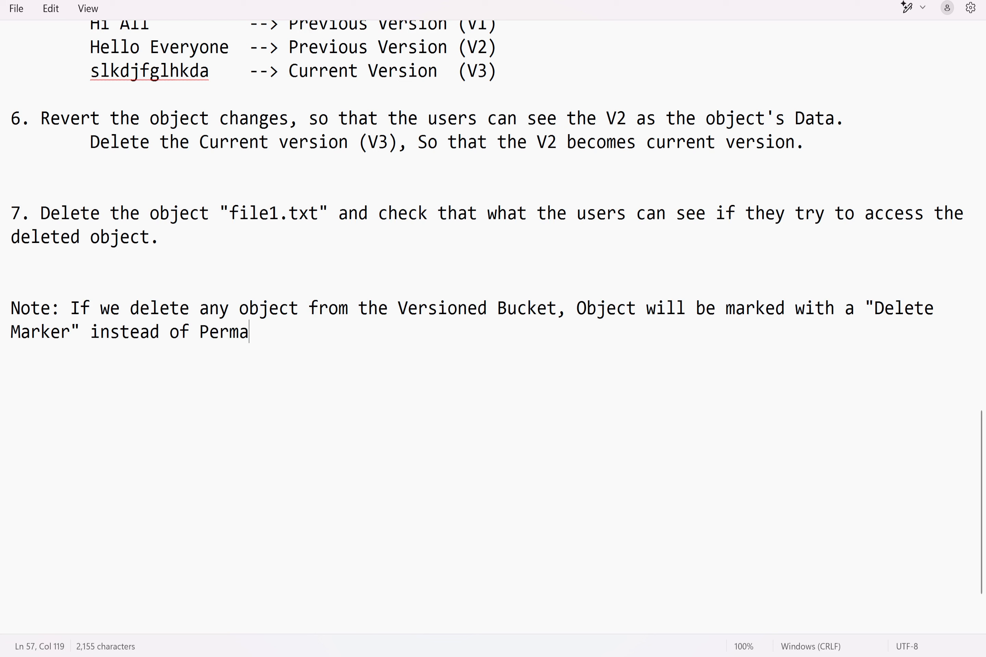
# Step: Complete the note with: Object will be marked with a "Delete Marker" instead of Permanent deletion
pyautogui.write('nent deletion.')
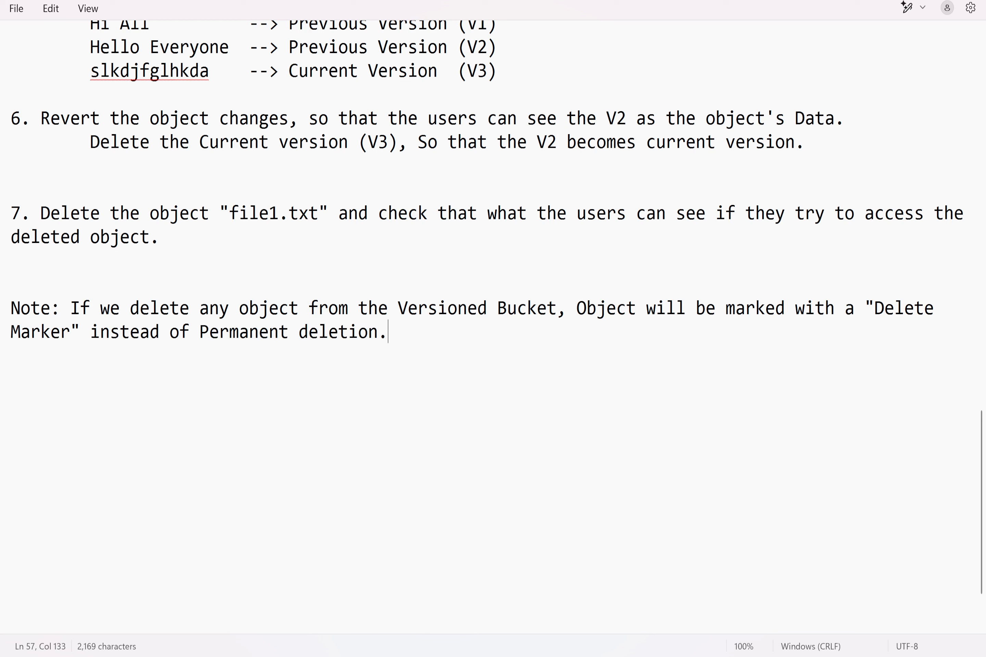
# Step: Leave a blank line below the note and begin a new line with: --> If we want to recover the deleted Object
pyautogui.press('Return')
pyautogui.press('Return')
pyautogui.write('--> If we want to r')
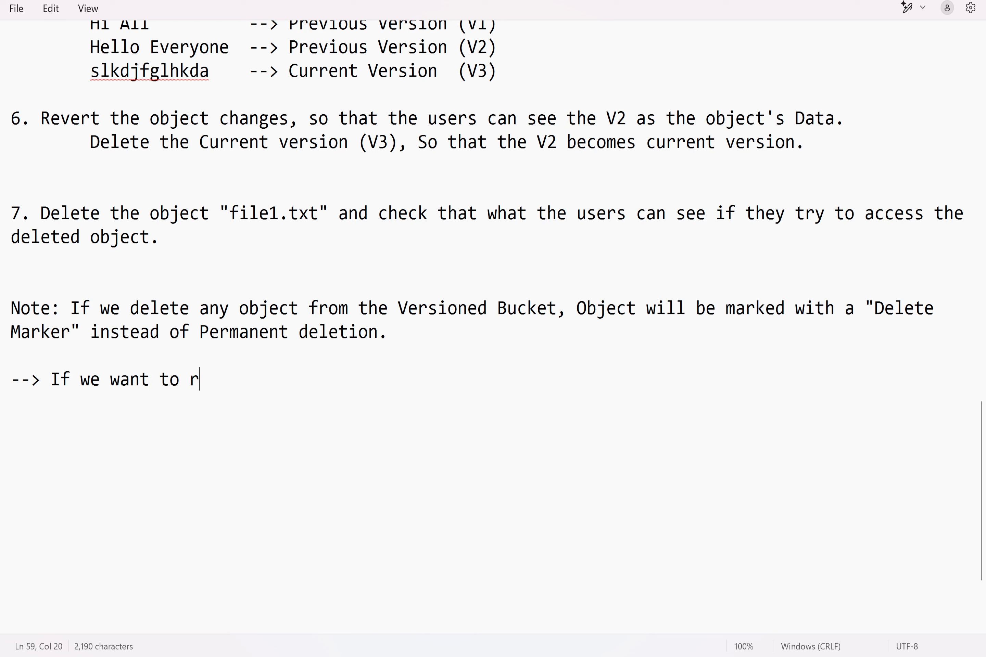
pyautogui.write('ecover the delete')
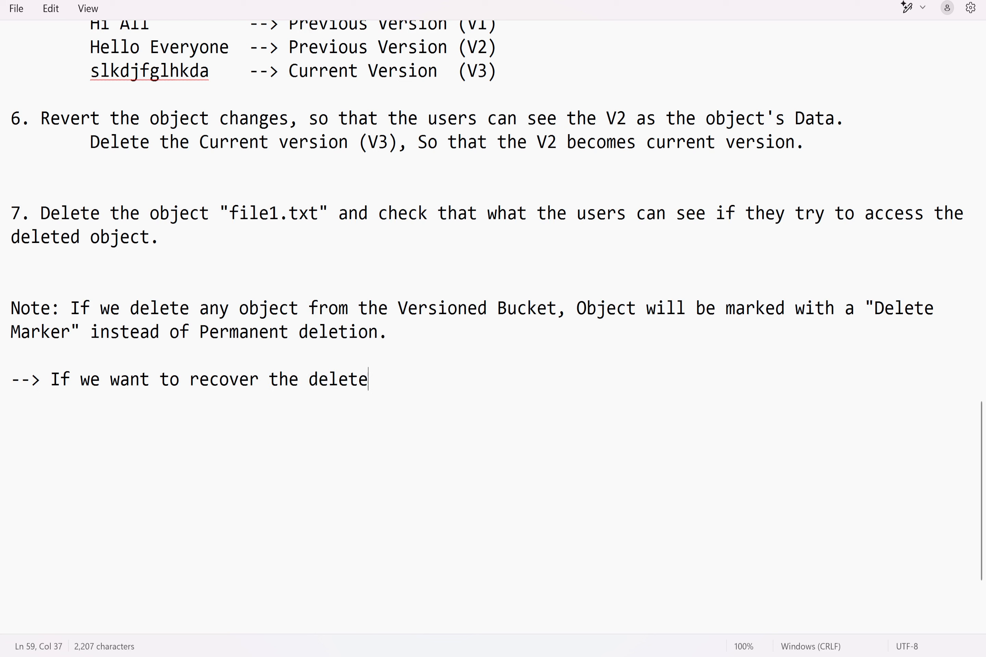
pyautogui.write('d Object')
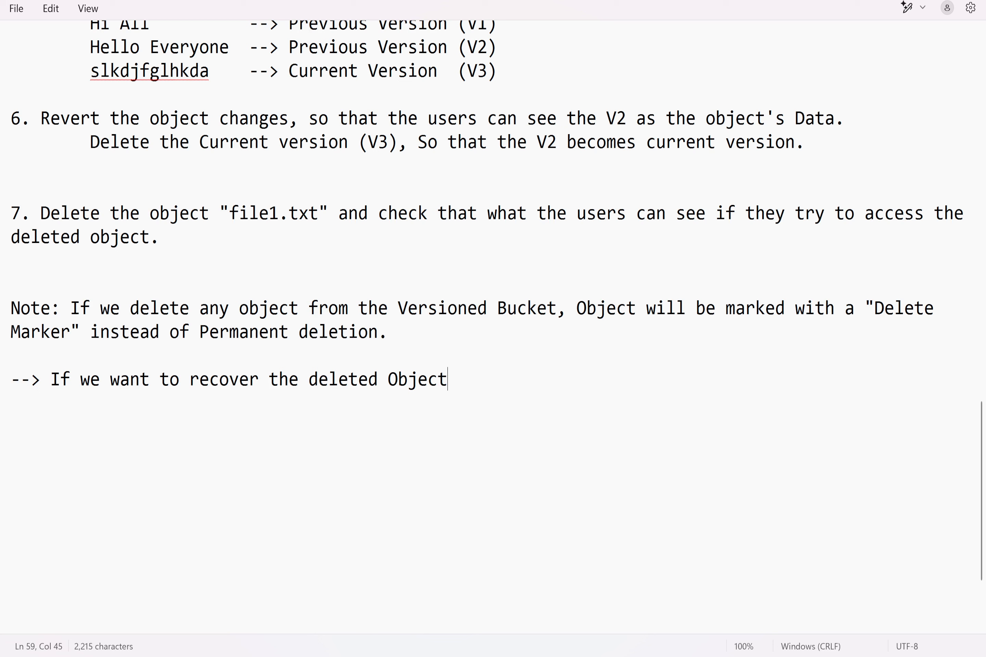
pyautogui.write(', we nee')
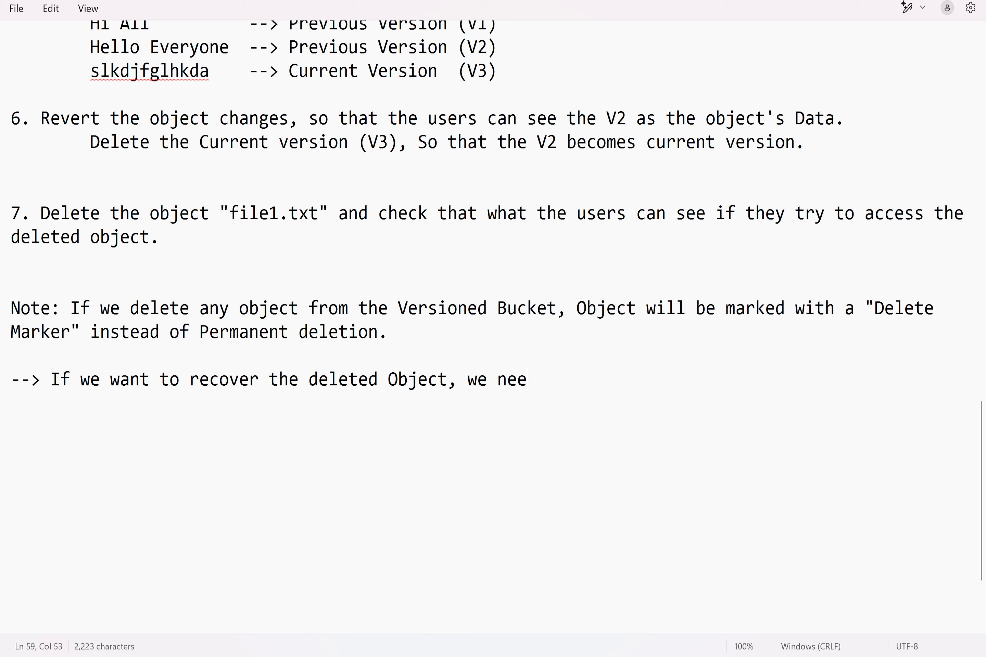
pyautogui.write('d to delete t')
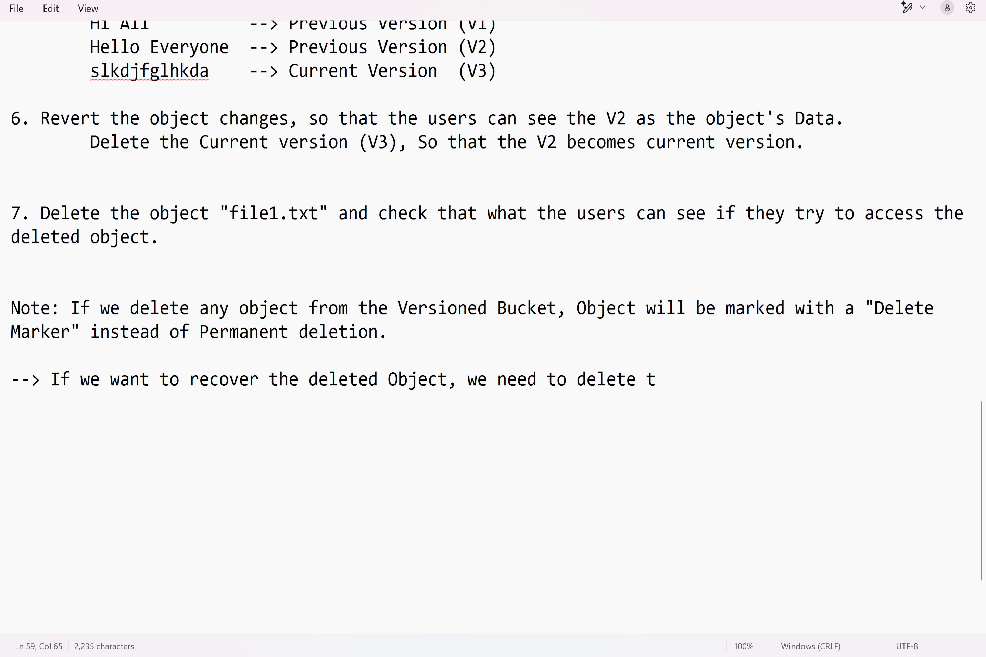
pyautogui.write('he Delete ')
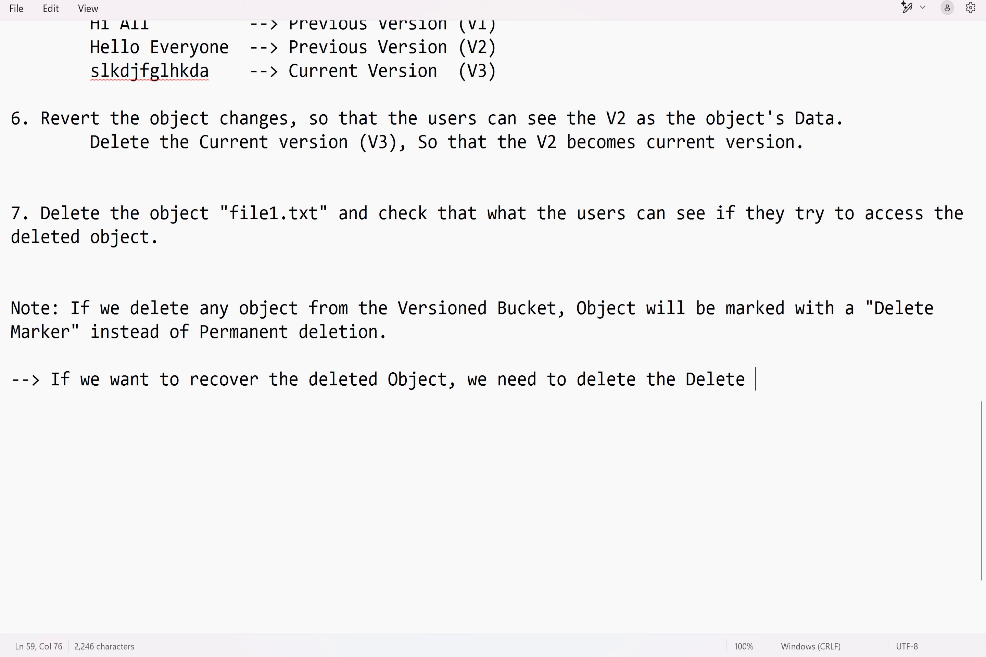
pyautogui.write('marker.')
# Step: Complete the recovery line with ", we need to delete the Delete marker." and leave a blank line below it
pyautogui.press('Return')
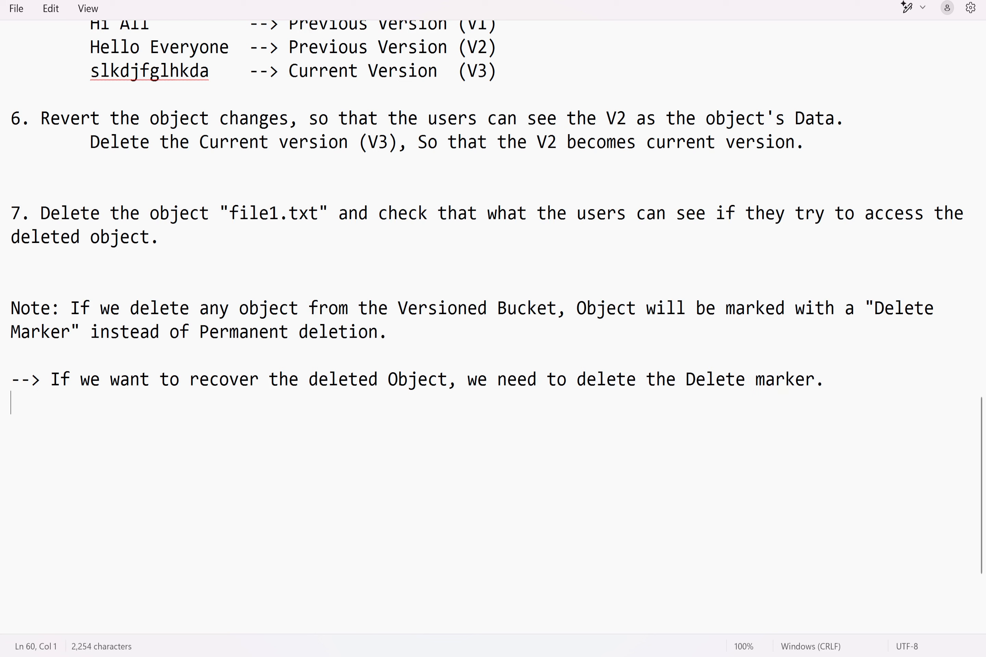
pyautogui.press('Return')
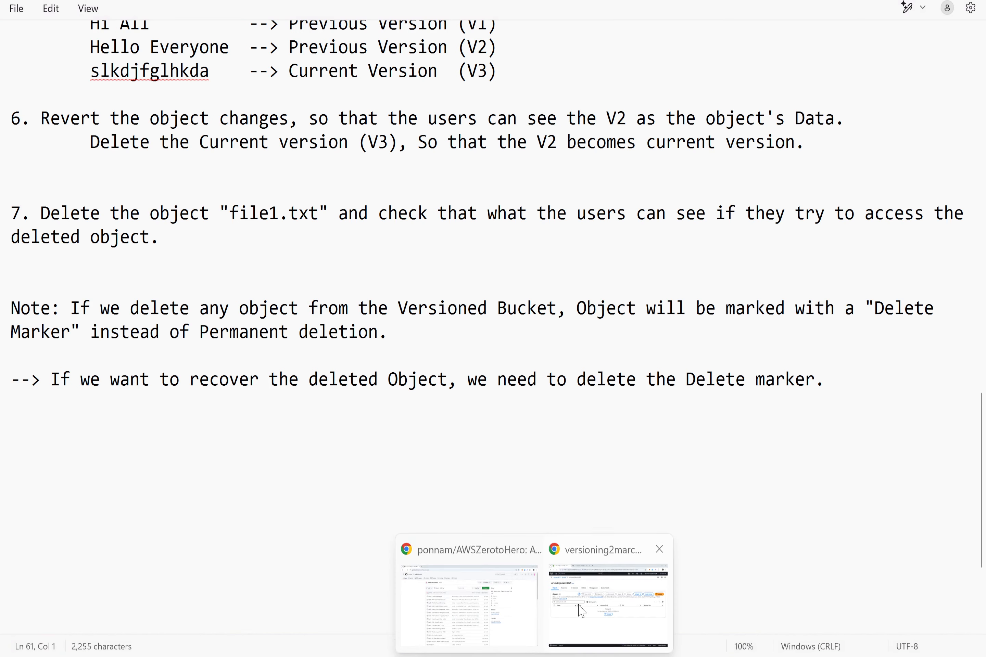
# Step: Switch to the S3 console in Chrome, show the object versions in the bucket, and examine the delete marker entry of File1.txt
pyautogui.click(581, 610)
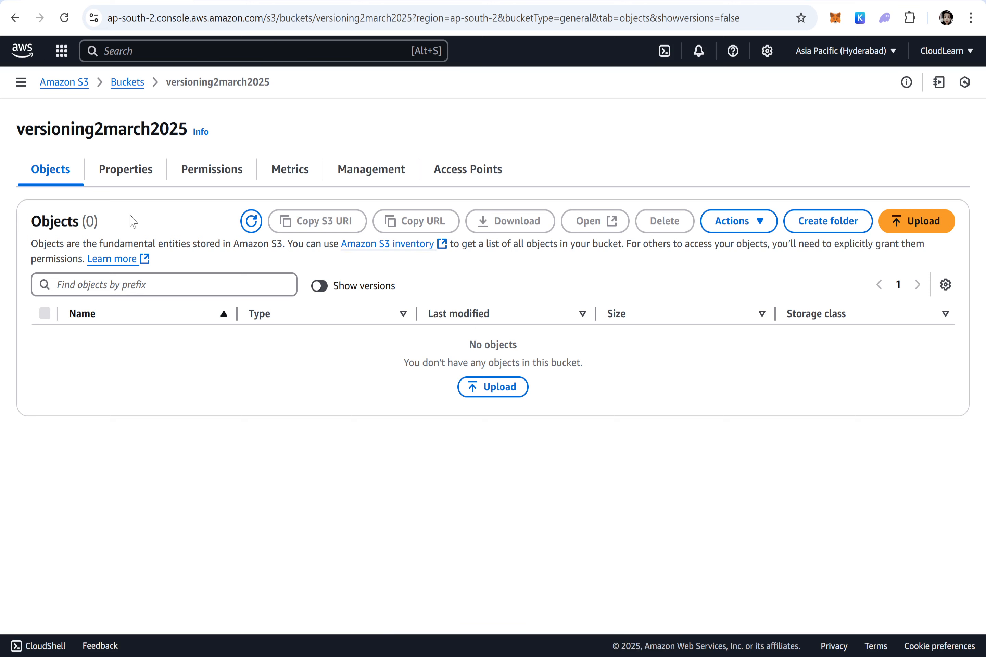
pyautogui.click(320, 286)
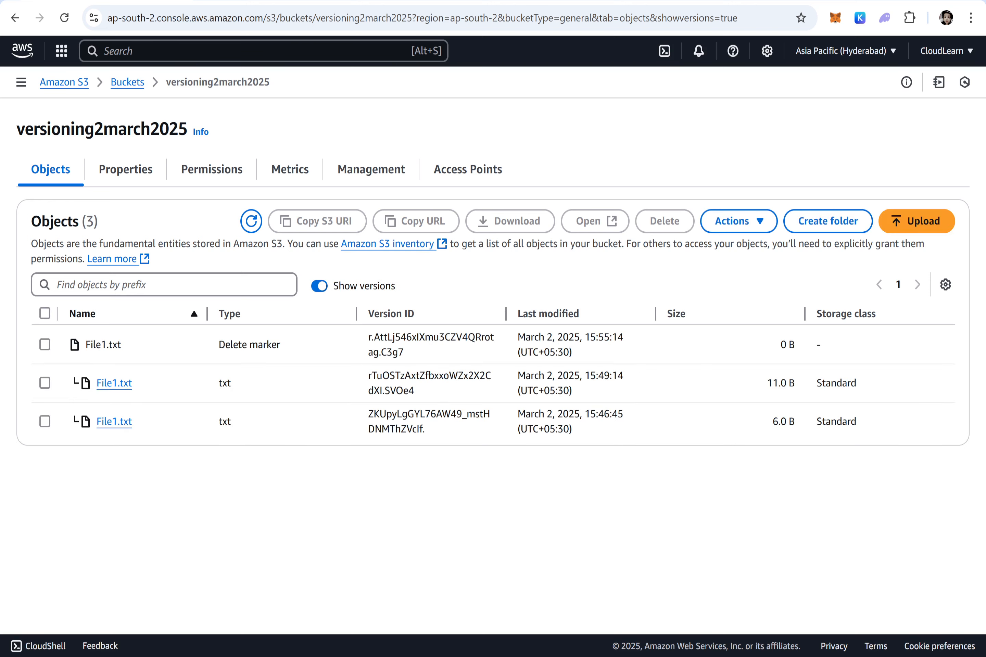
pyautogui.moveTo(127, 346); pyautogui.dragTo(86, 345)
pyautogui.moveTo(299, 345); pyautogui.dragTo(205, 351)
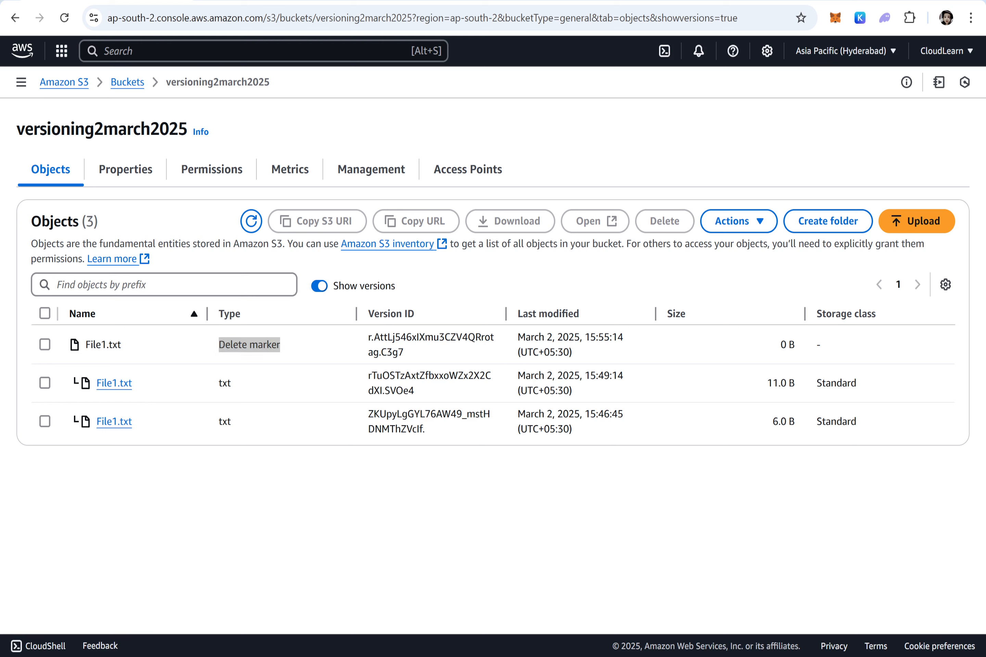
# Step: Switch to the Notepad notes and add: 8. Recover the Deleted Obect "File1.txt" , By deleting the delete marker
pyautogui.hotkey('alt', 'Tab')
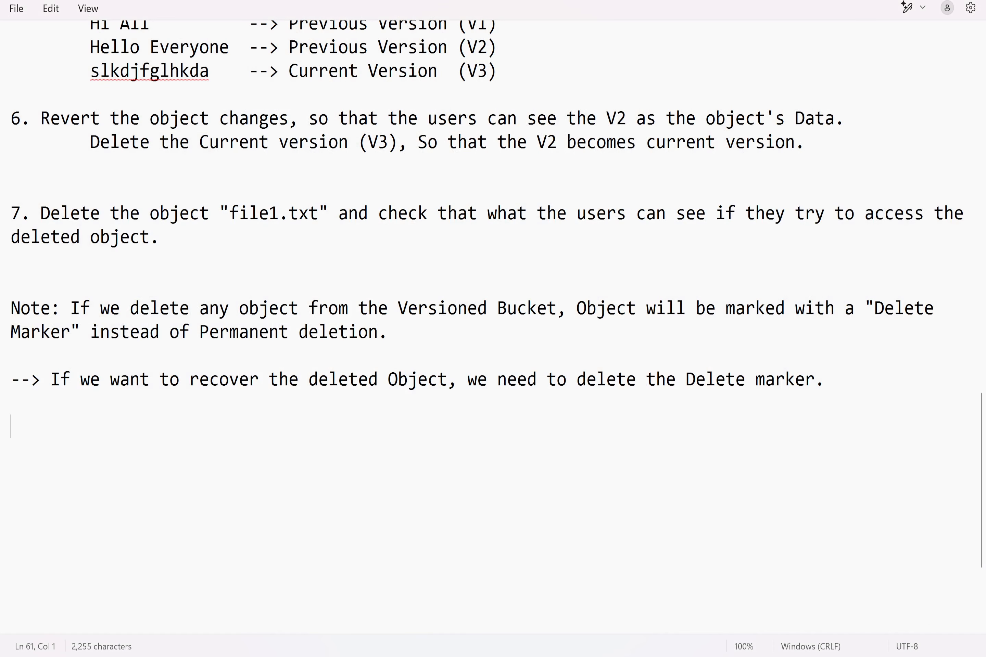
pyautogui.write('8. Recover the De')
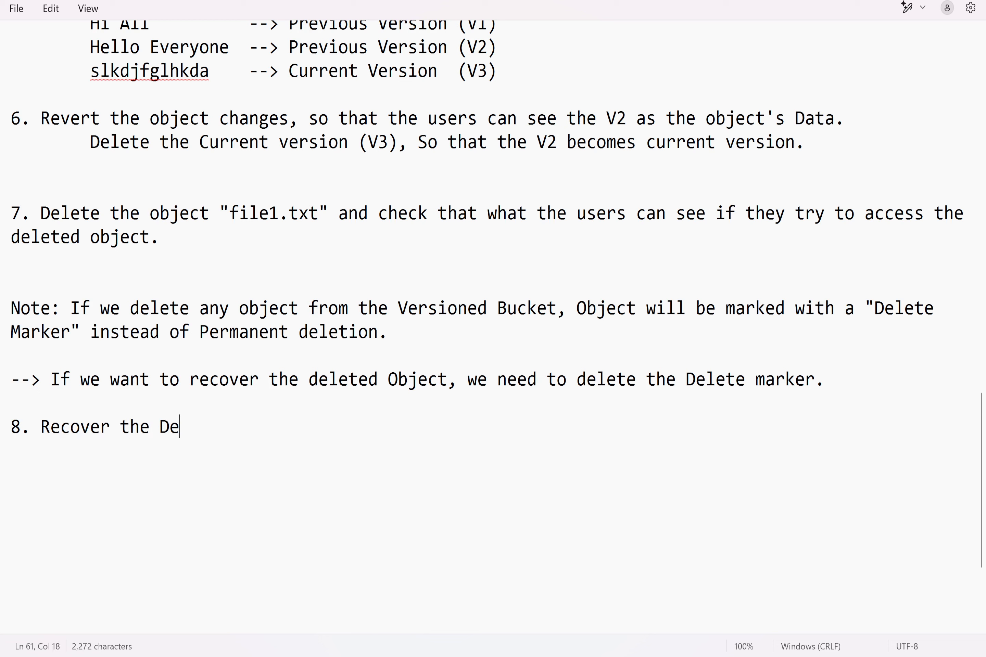
pyautogui.write('leted Obect ')
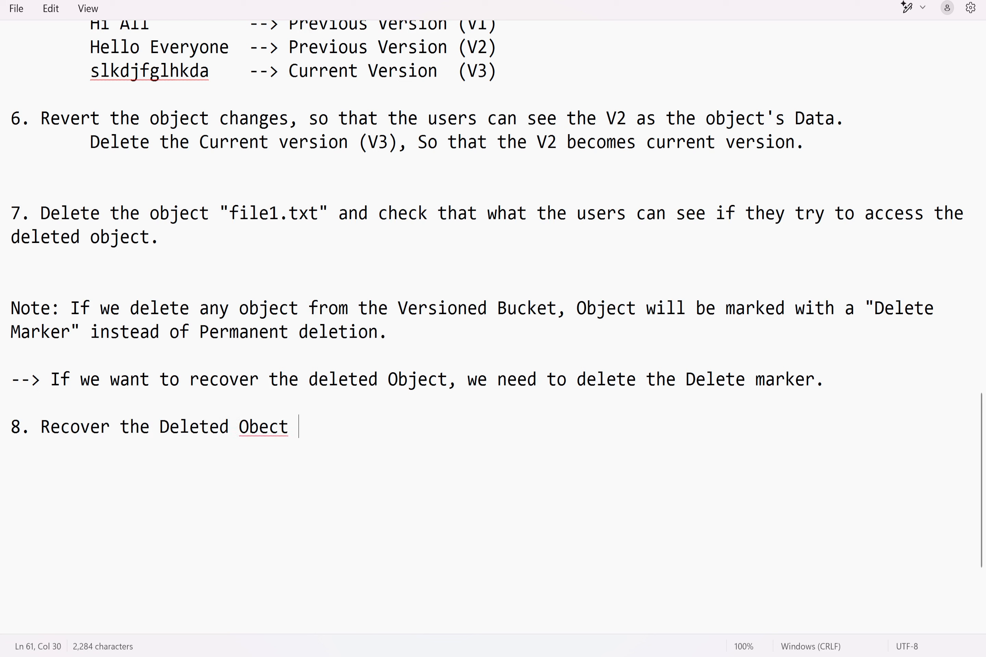
pyautogui.write('"File1.txt" ')
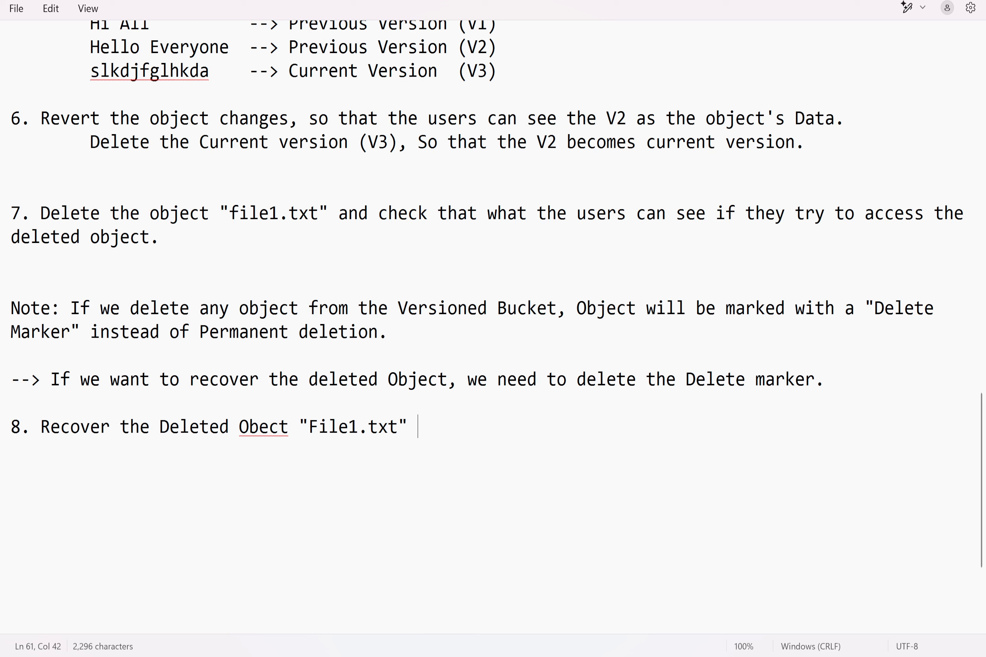
pyautogui.write(', By dele')
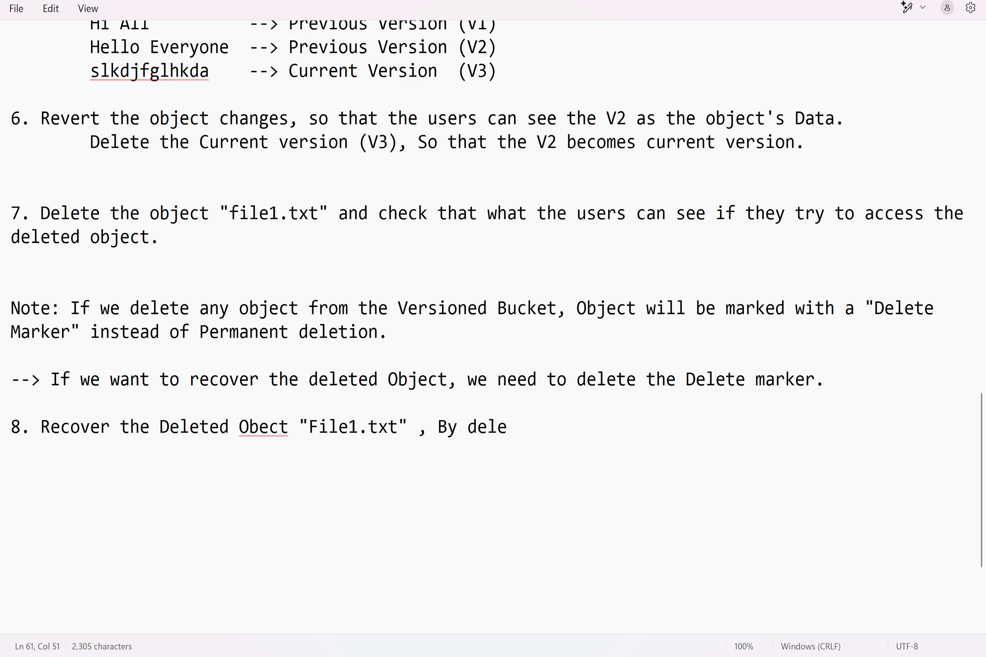
pyautogui.write('ting the ')
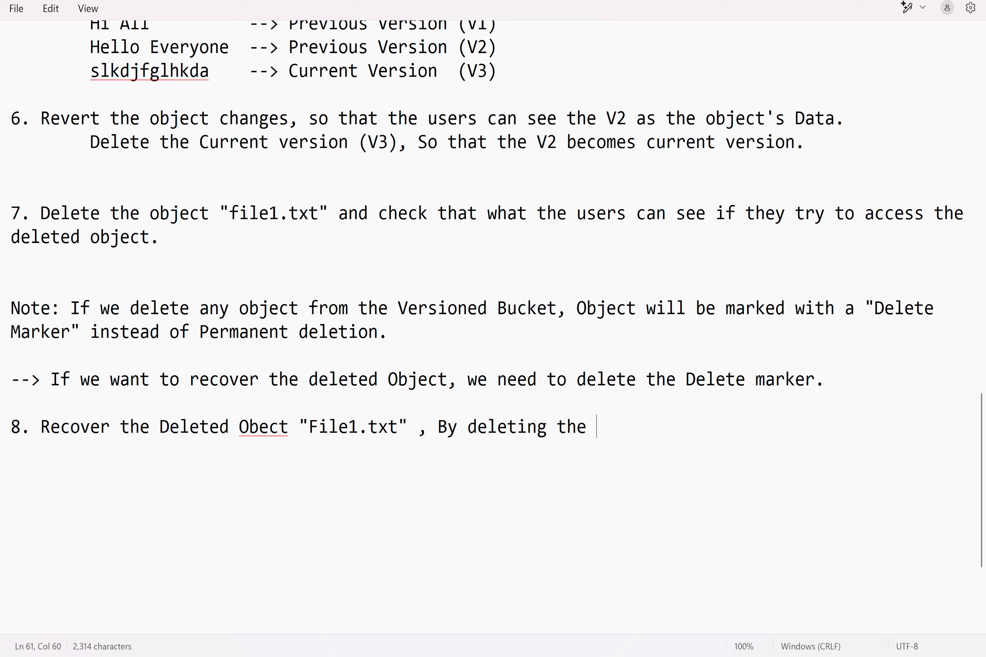
pyautogui.write('delete marker.')
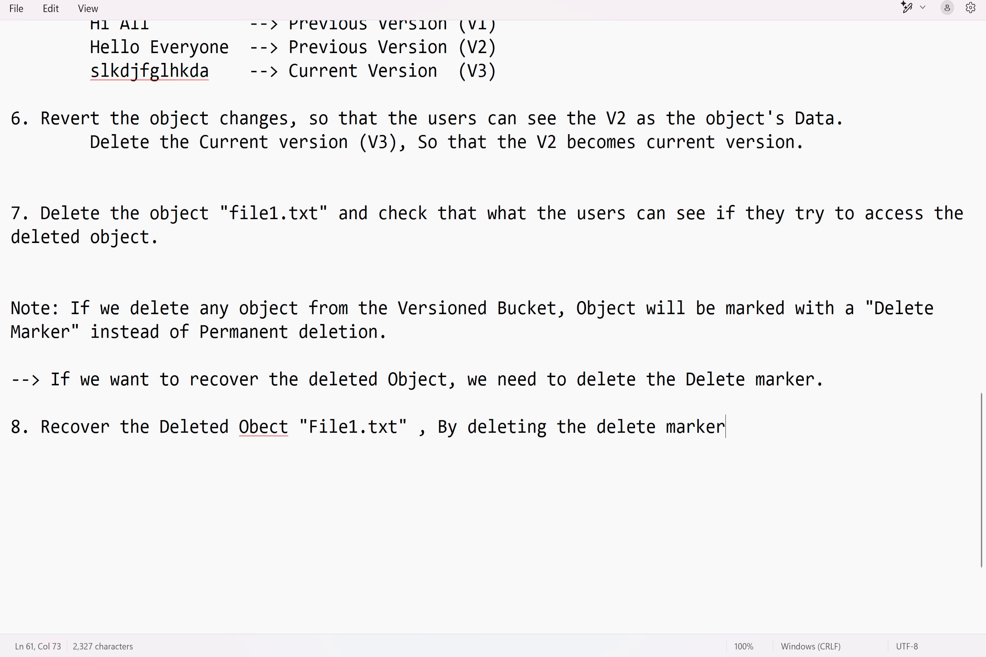
# Step: End the item 8 line with a period and leave a blank line below it
pyautogui.press('Return')
pyautogui.press('Return')
# Step: Switch to the S3 console in Chrome, reopen the versioning2march2025 bucket from the bucket list, and show its object versions
pyautogui.moveTo(534, 655)
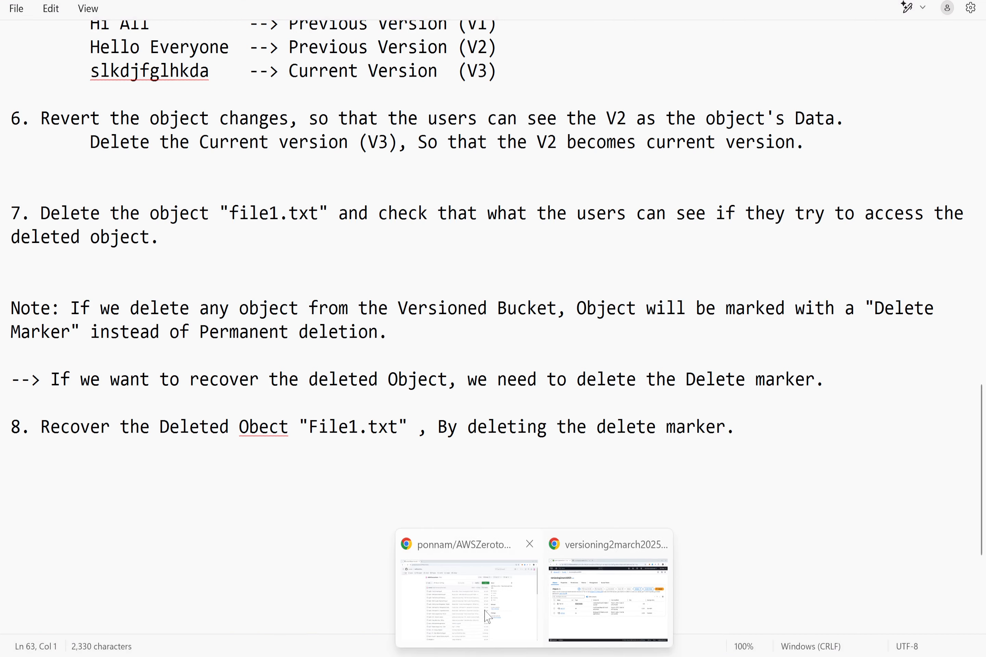
pyautogui.click(489, 617)
pyautogui.click(609, 598)
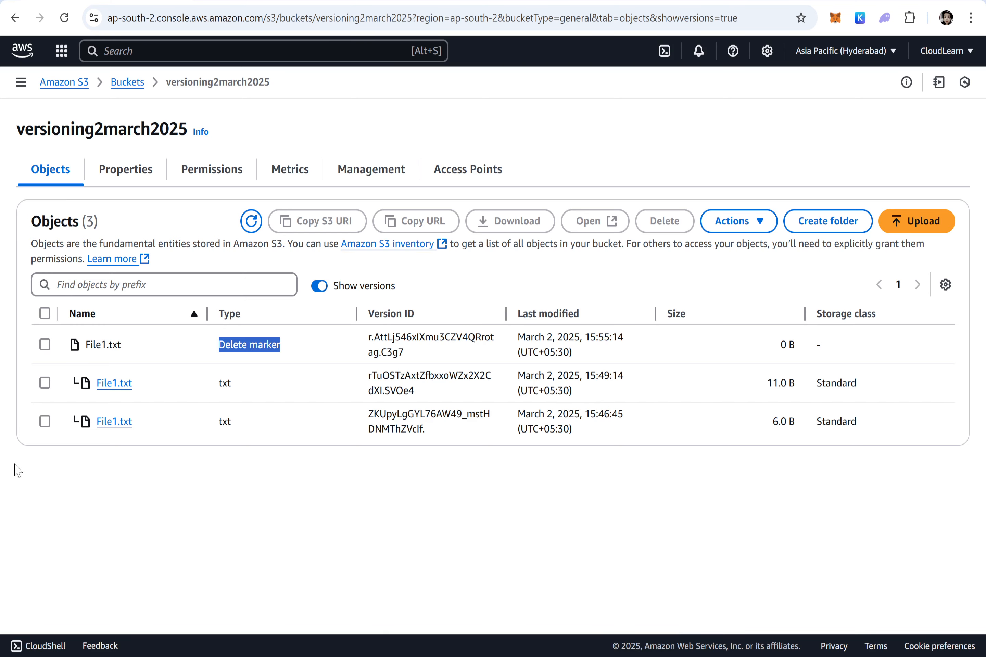
pyautogui.click(121, 83)
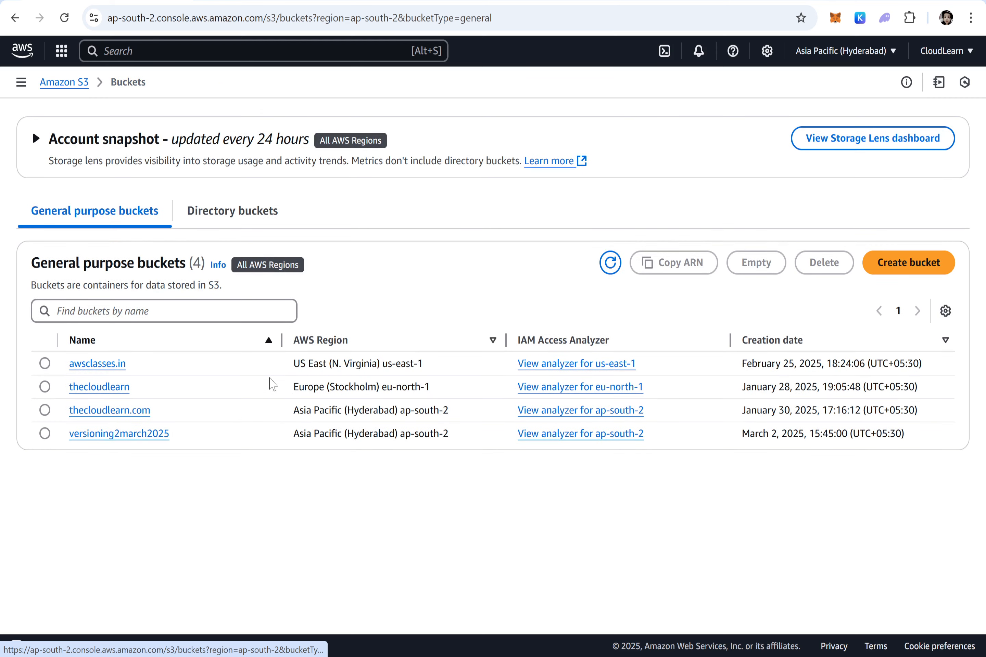
pyautogui.click(131, 434)
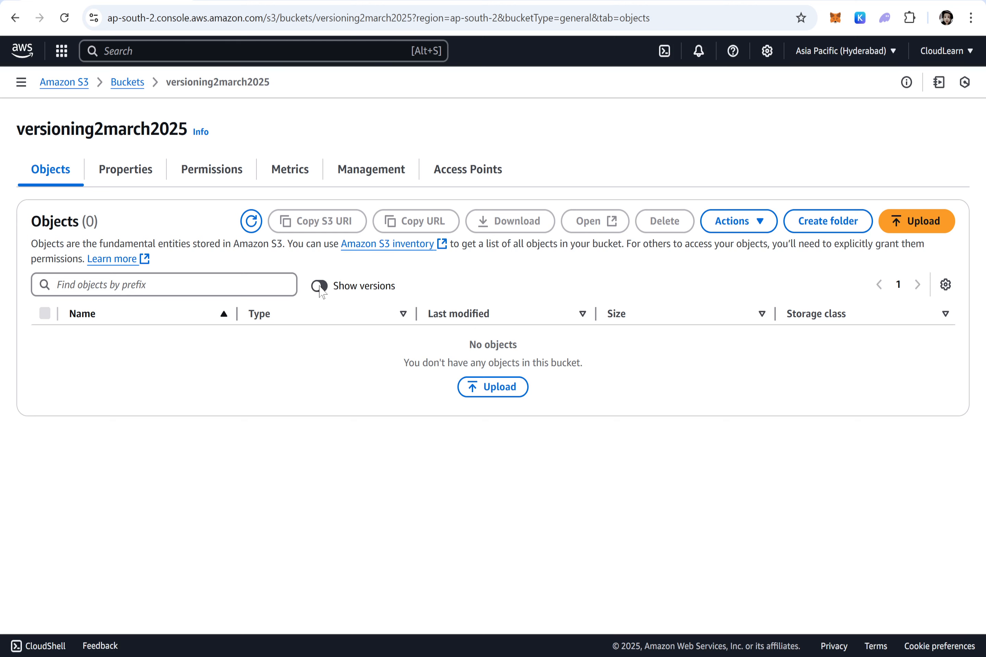
pyautogui.click(320, 287)
# Step: Permanently delete the delete marker of File1.txt, confirming with "permanently delete", and return to the bucket's object list
pyautogui.click(45, 344)
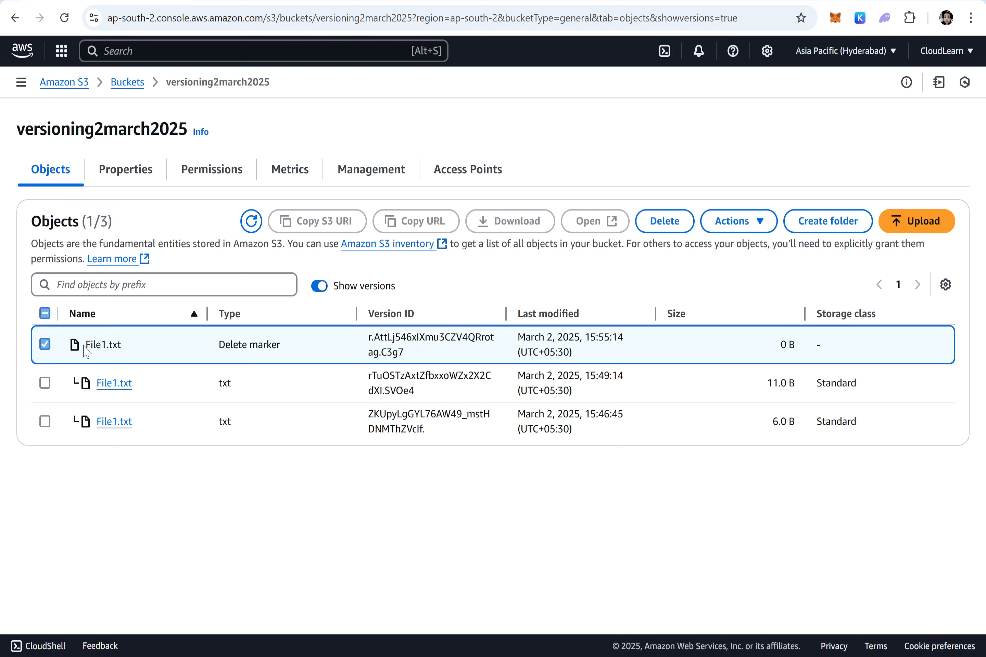
pyautogui.moveTo(284, 346); pyautogui.dragTo(195, 357)
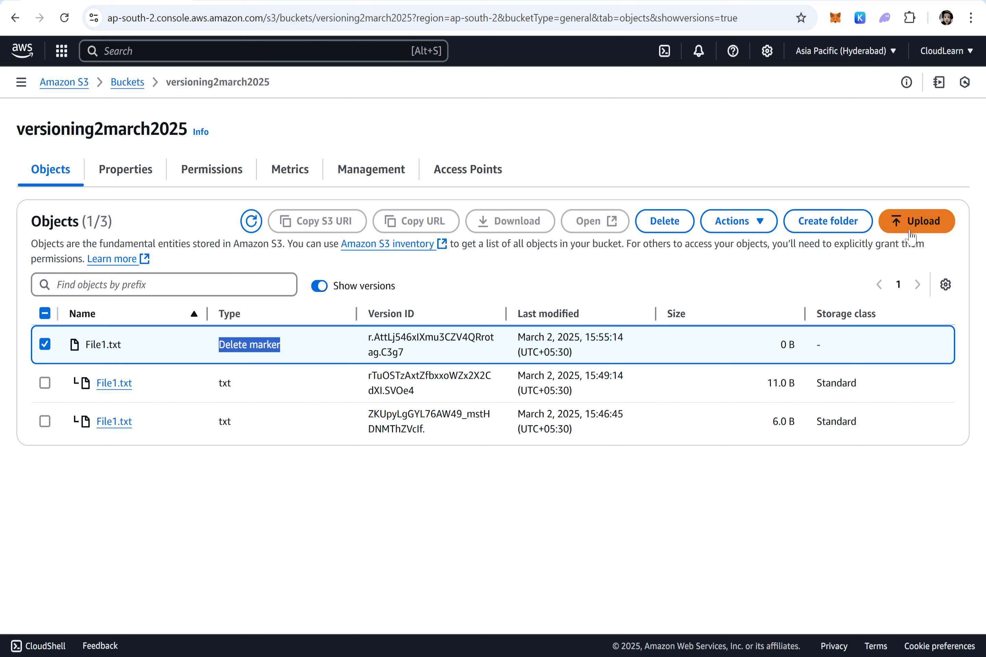
pyautogui.click(662, 221)
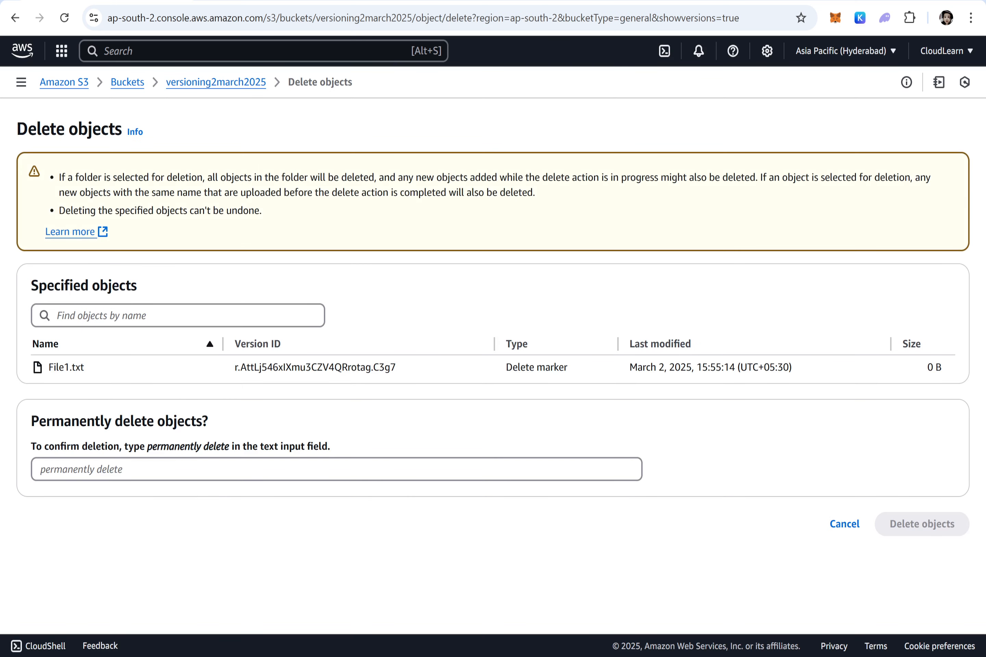
pyautogui.moveTo(229, 447); pyautogui.dragTo(147, 448)
pyautogui.hotkey('ctrl', 'c')
pyautogui.click(157, 470)
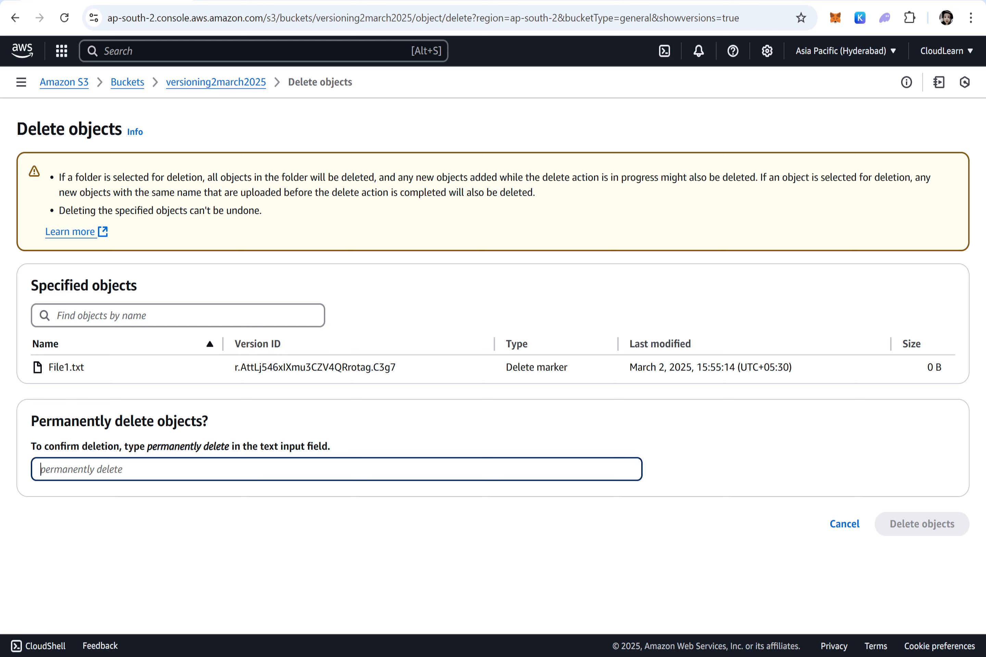
pyautogui.hotkey('ctrl', 'v')
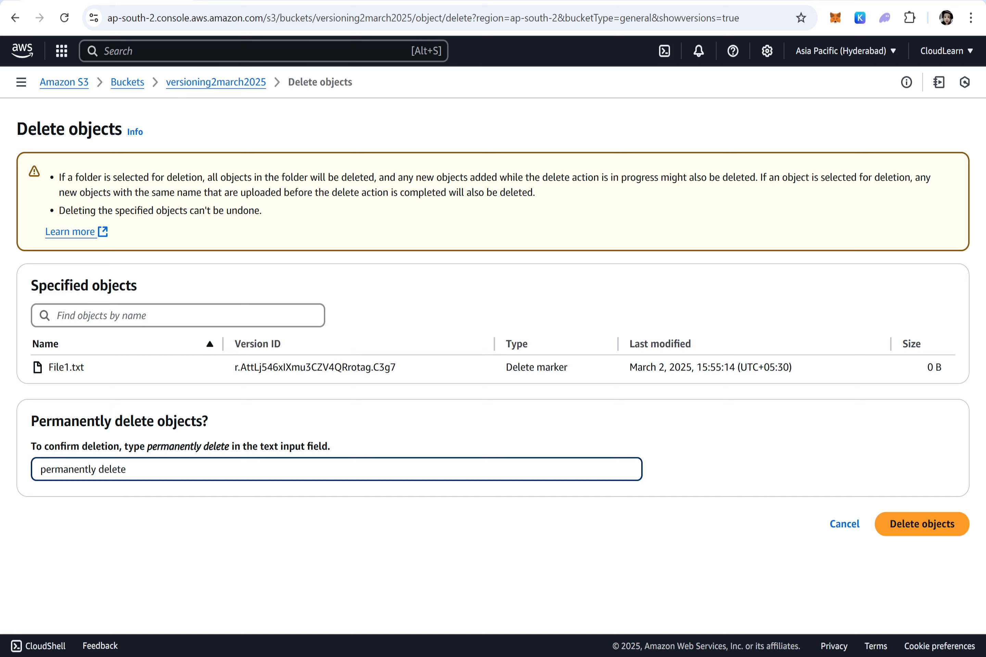
pyautogui.click(936, 524)
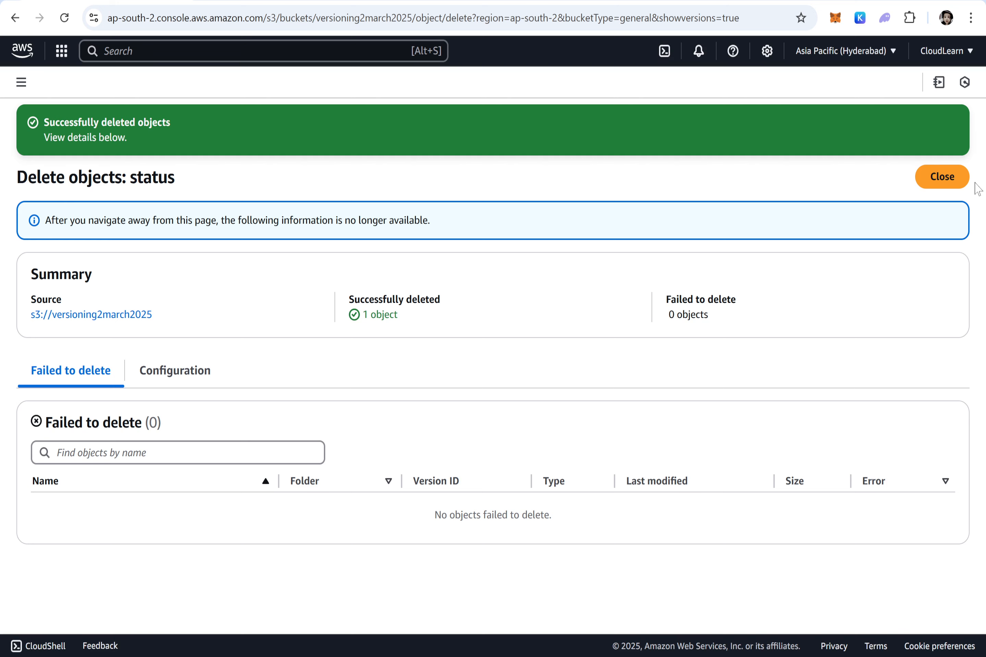
pyautogui.click(944, 182)
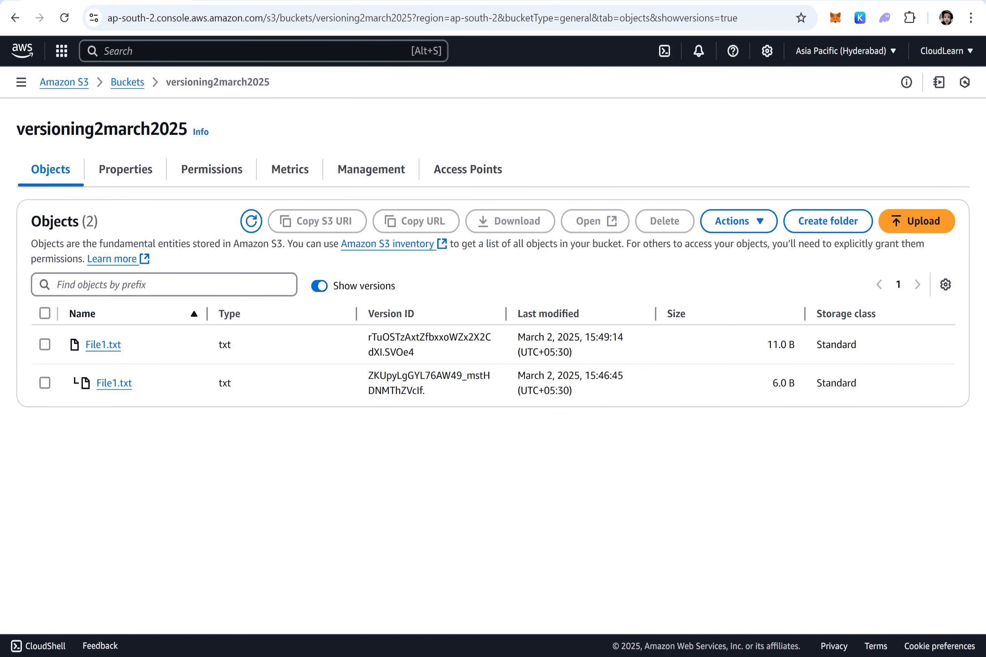
# Step: Hide the object versions to check for File1.txt in the bucket, and reload its public URL page
pyautogui.click(319, 287)
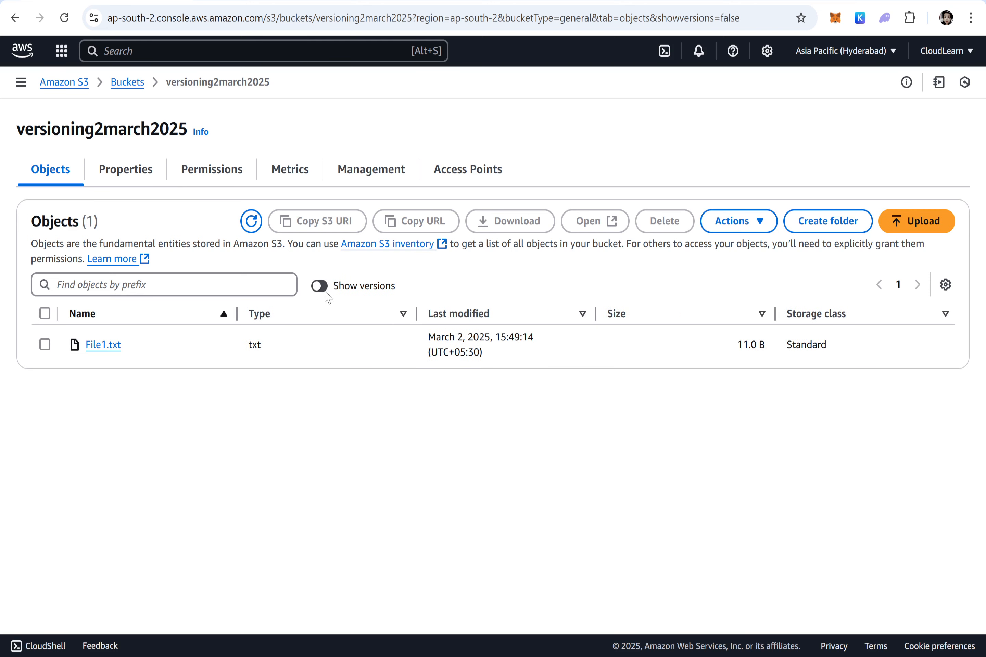
pyautogui.moveTo(124, 346); pyautogui.dragTo(81, 329)
pyautogui.click(249, 1)
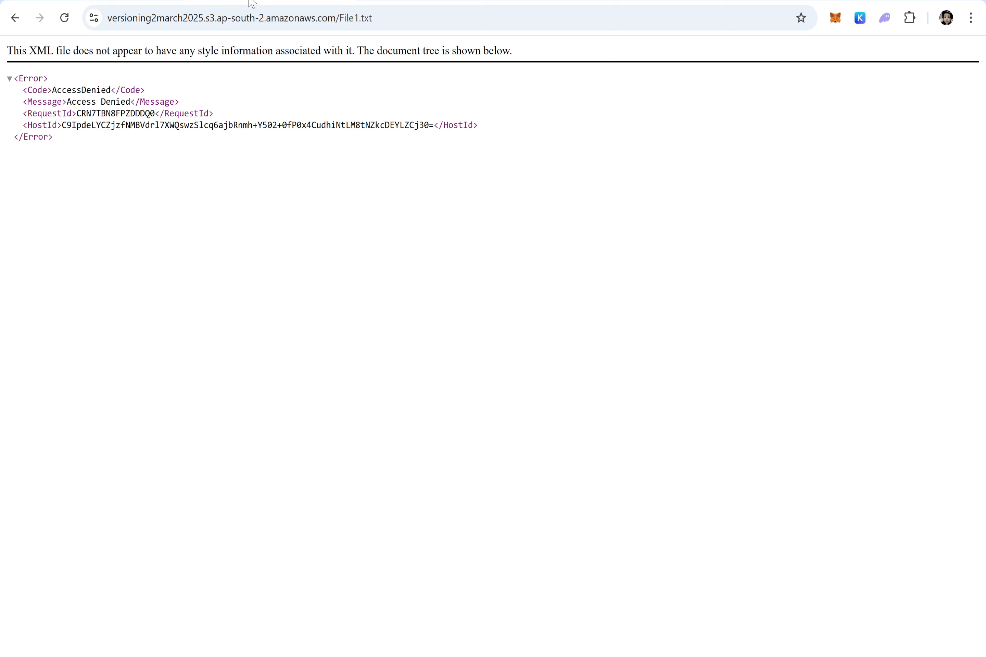
pyautogui.click(64, 18)
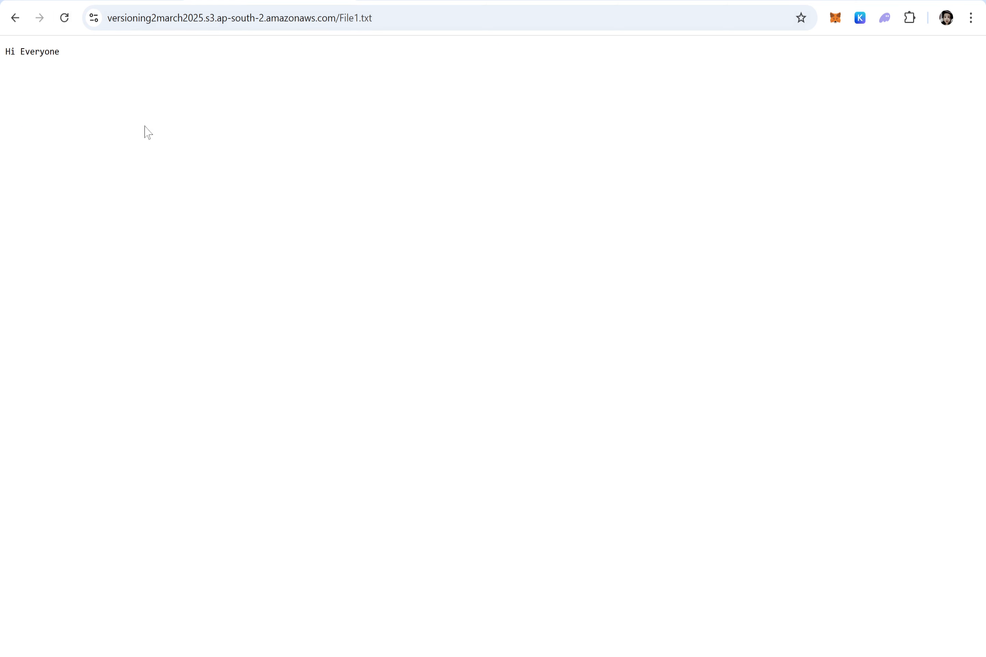